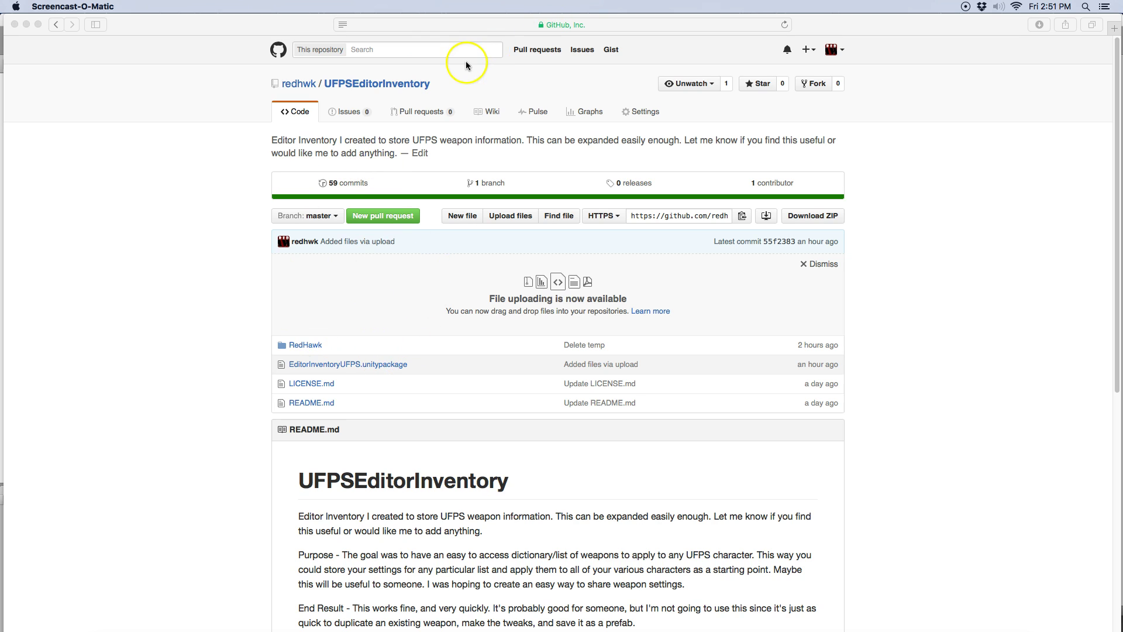
Read through the UFPSEditorInventory GitHub repository page and its README in Safari.
click(608, 24)
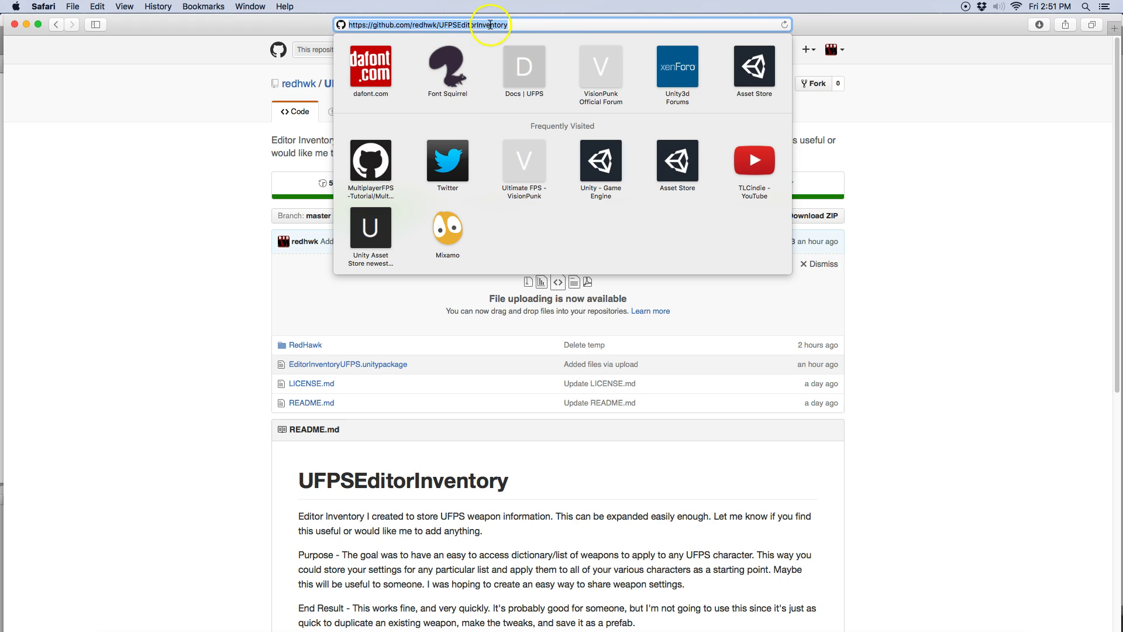
click(918, 424)
scroll(918, 421, down, 2)
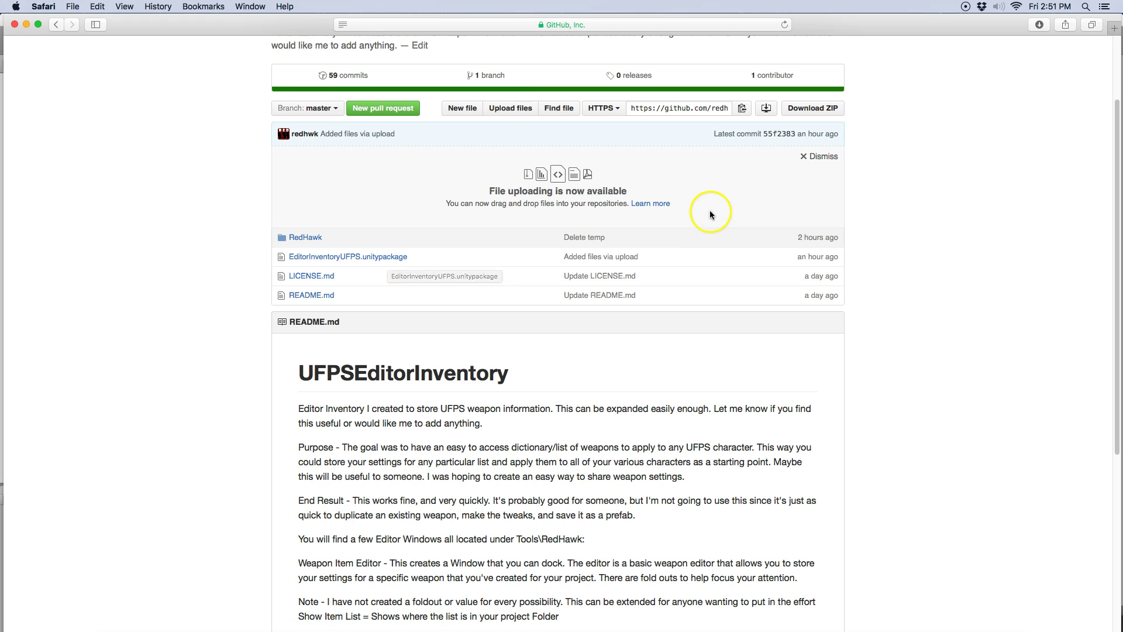
scroll(683, 423, down, 3)
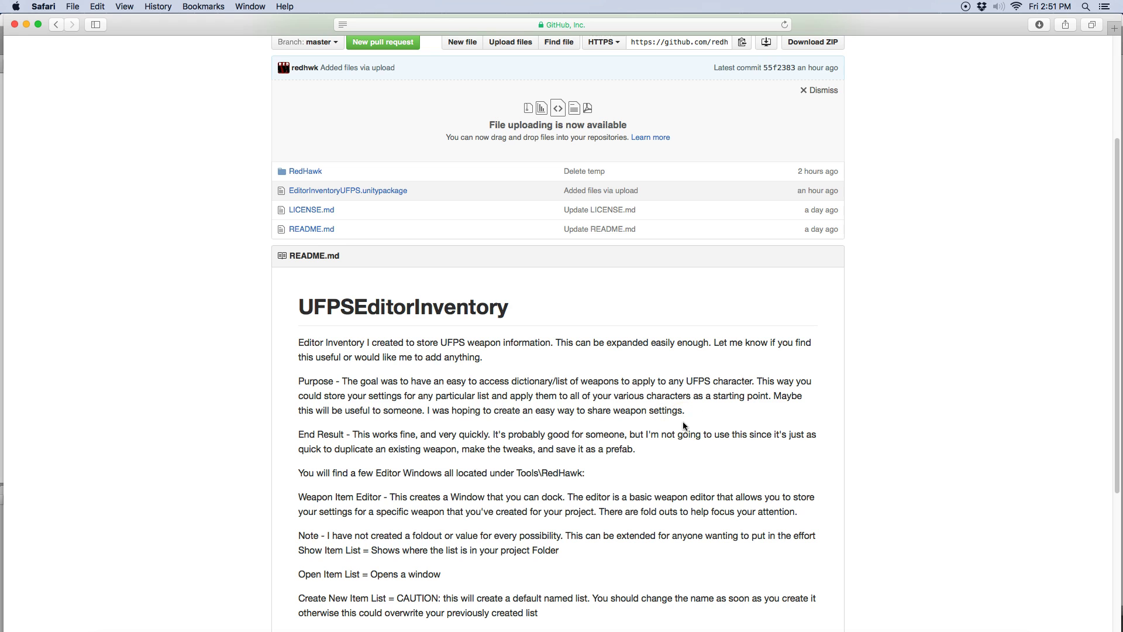
scroll(683, 421, up, 4)
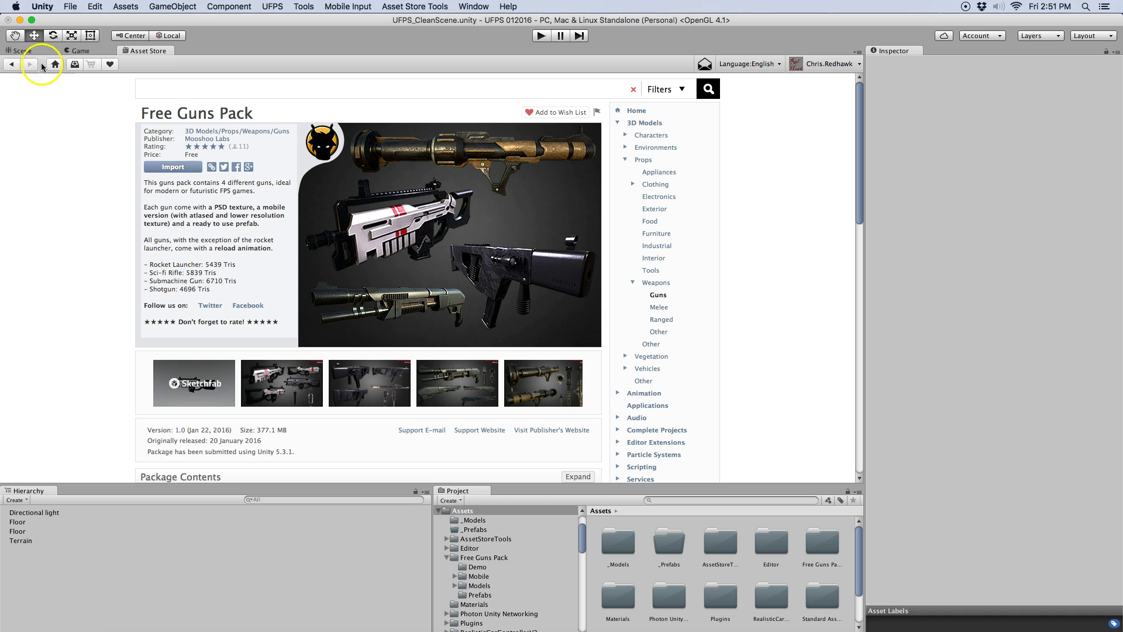
Import the EditorInventoryUFPS.unitypackage custom package with all of its files.
click(23, 51)
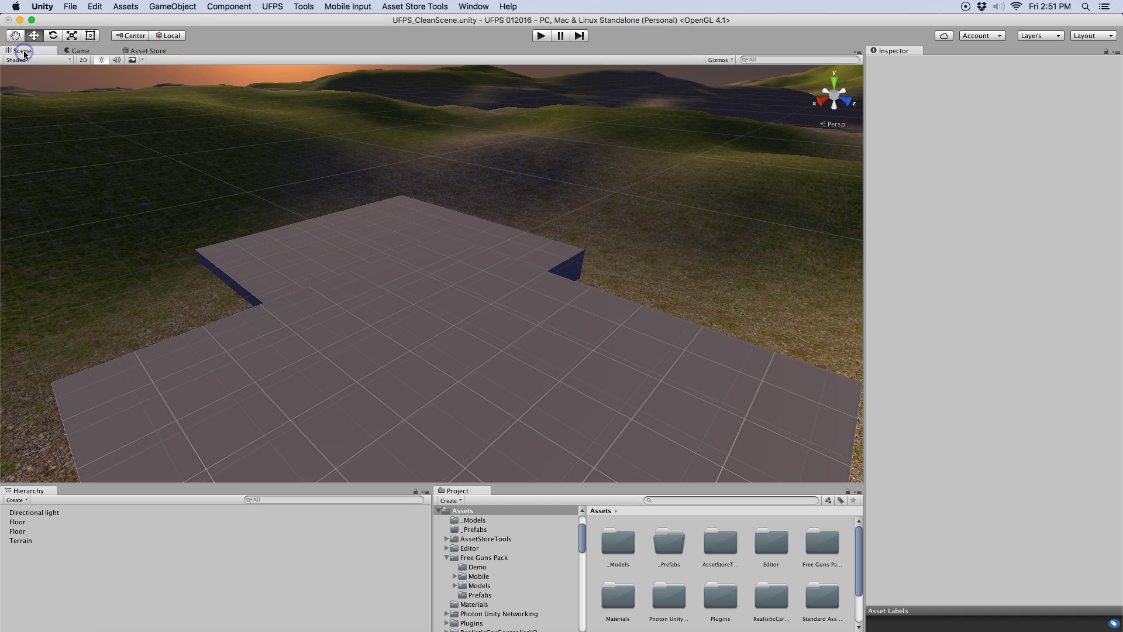
click(121, 7)
mouse_move(175, 101)
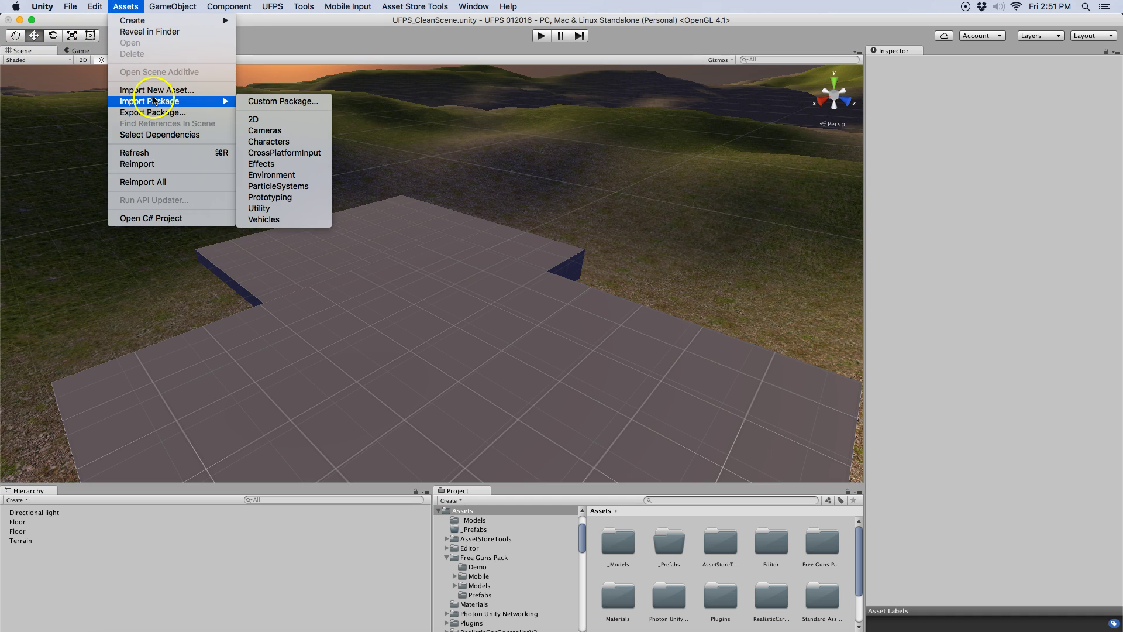
click(264, 102)
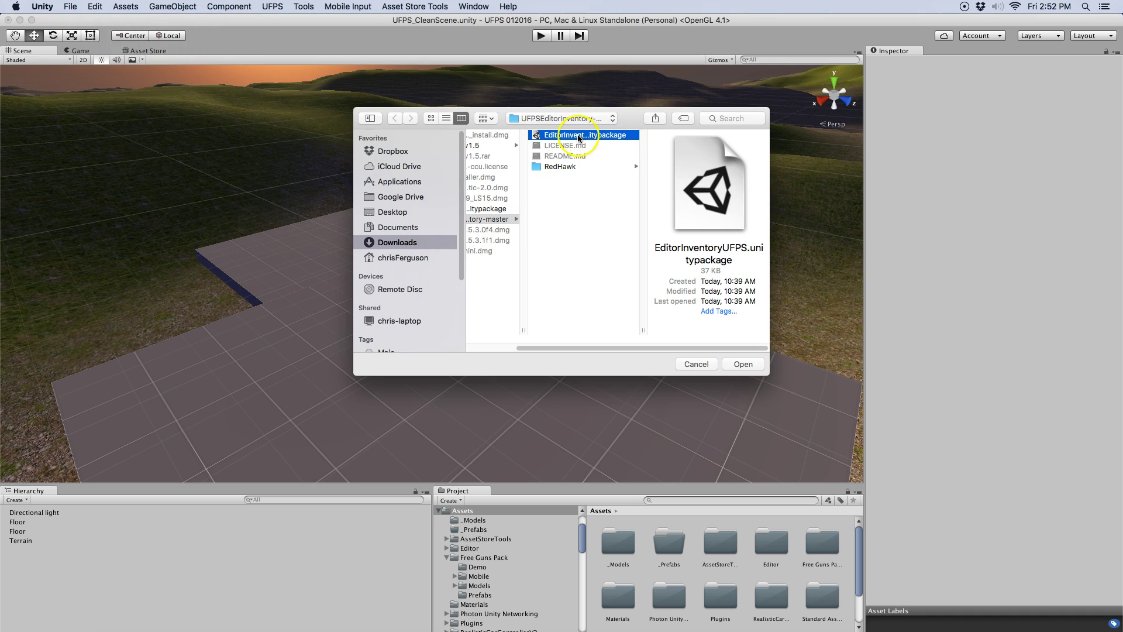
click(725, 373)
click(740, 364)
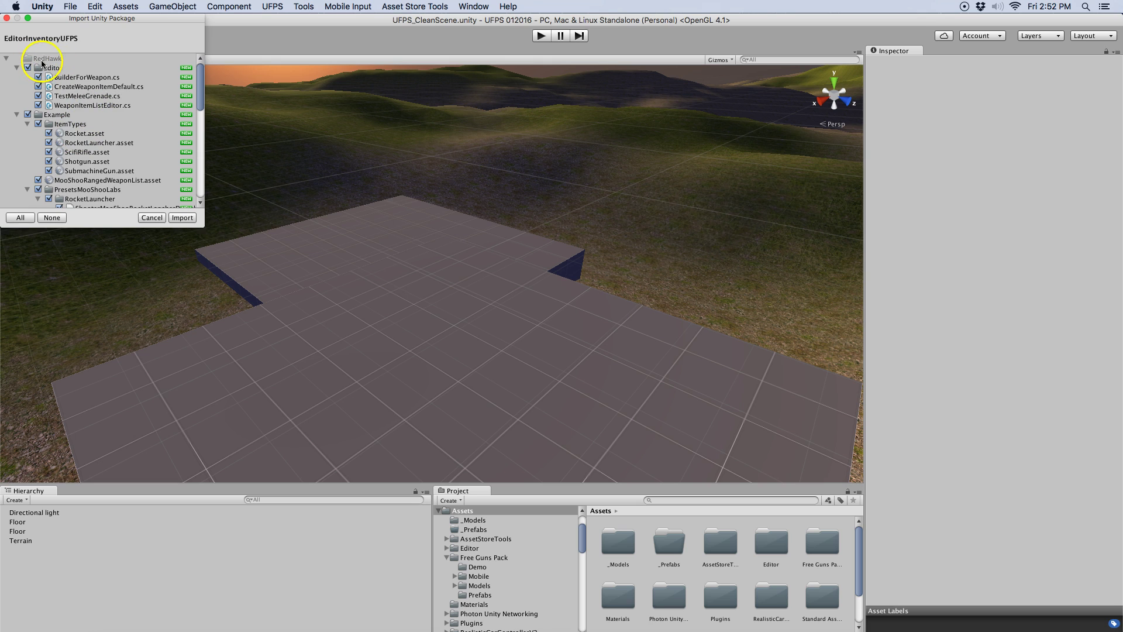
click(189, 218)
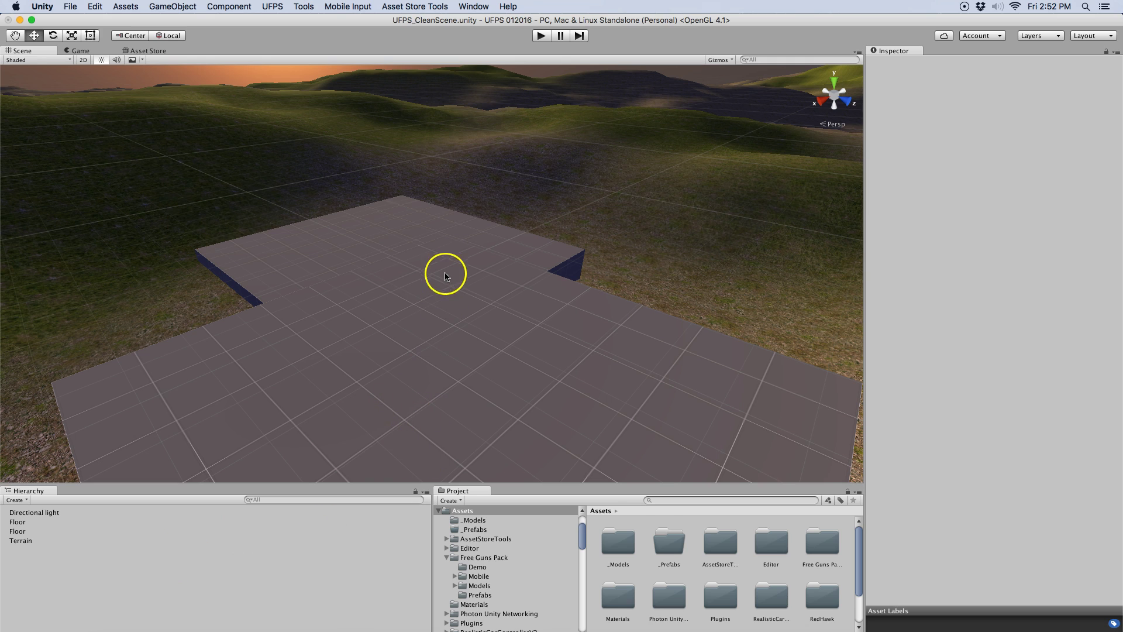
Place the AdvancedPlayer prefab from UFPS/Base/Content/Prefabs/Players onto the scene floor.
click(581, 564)
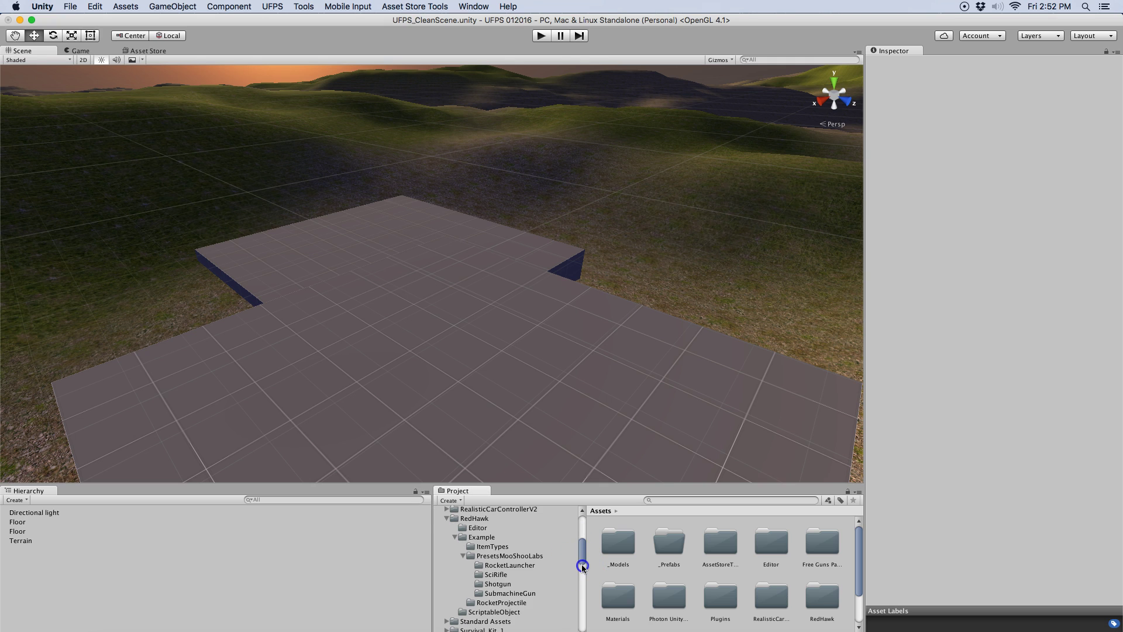
click(579, 592)
click(581, 593)
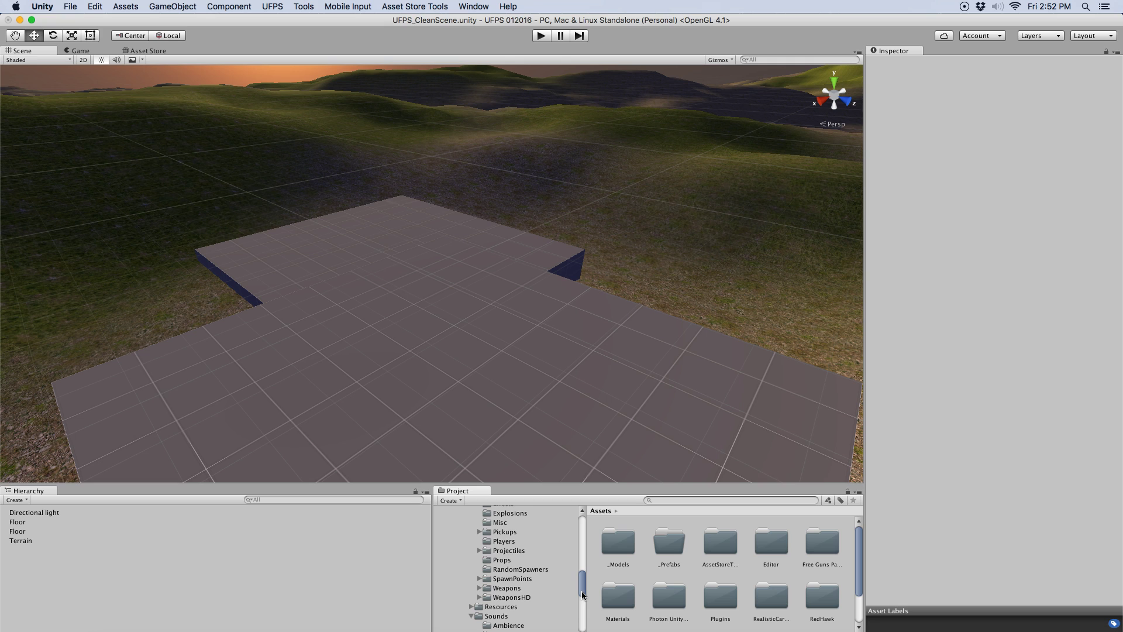
click(502, 541)
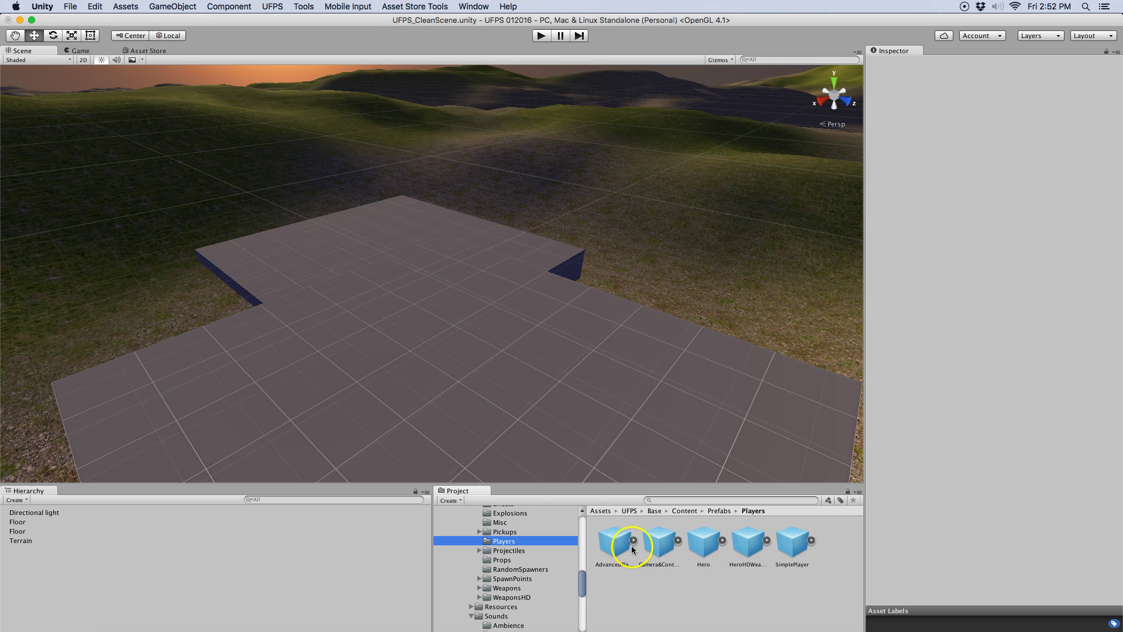
drag(613, 543, 397, 251)
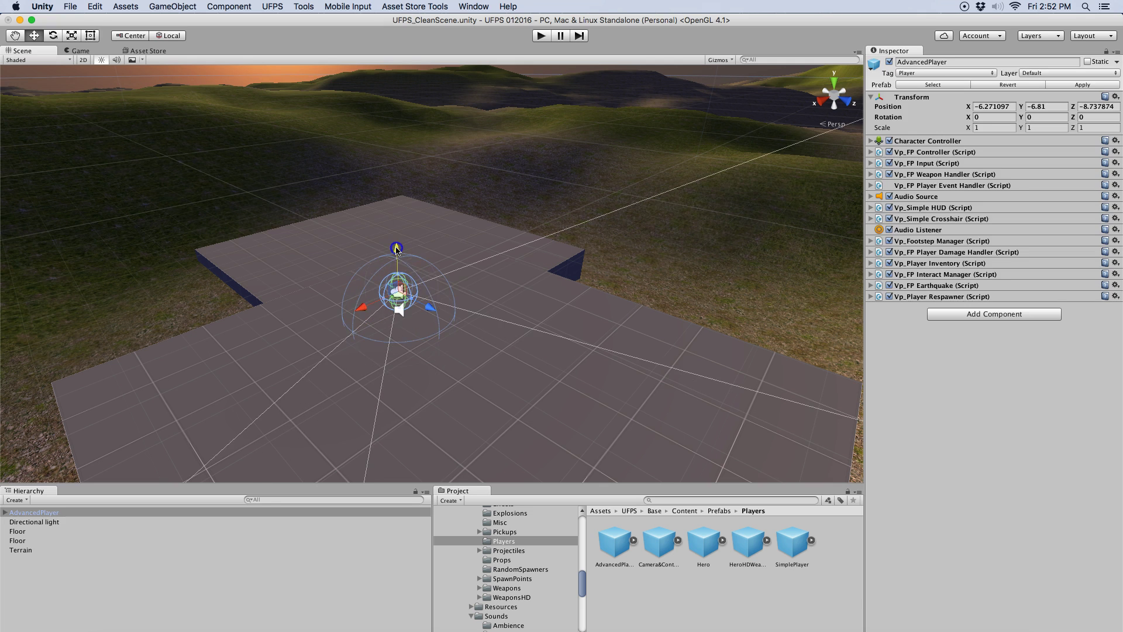
Disable Vp_Player Inventory and expand AdvancedPlayer > FPSCamera to list its weapons.
click(889, 263)
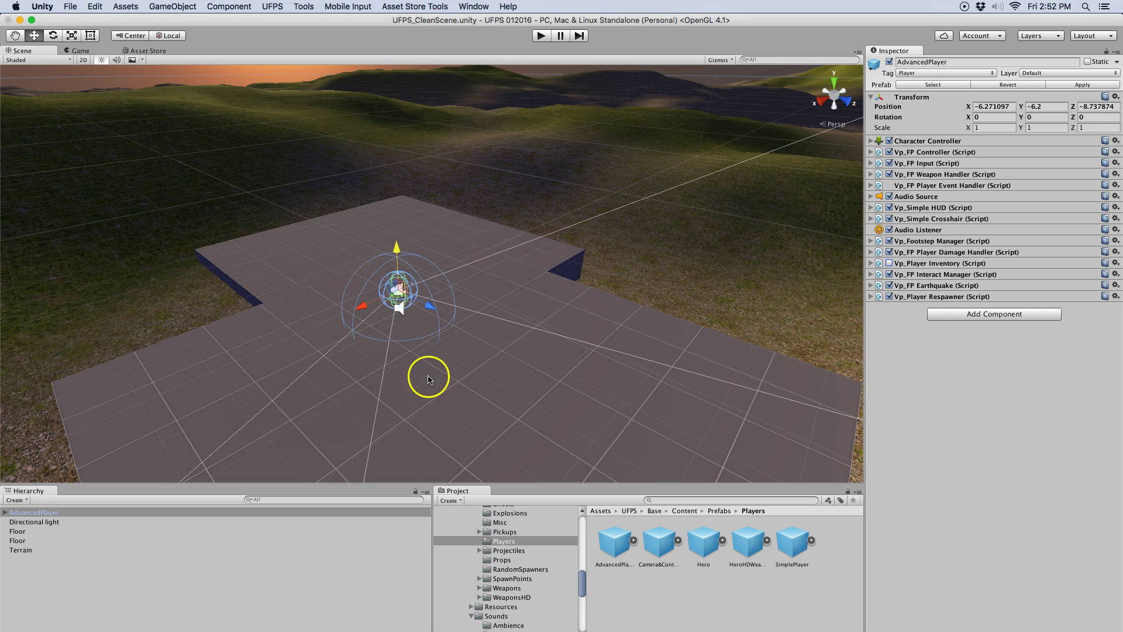
click(5, 512)
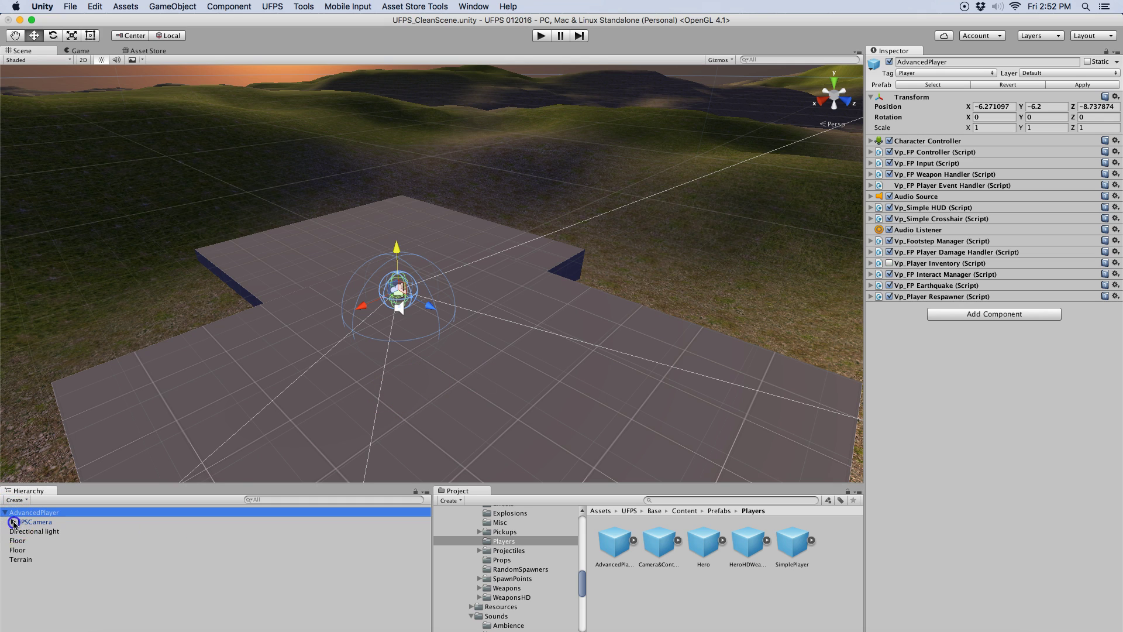
click(13, 521)
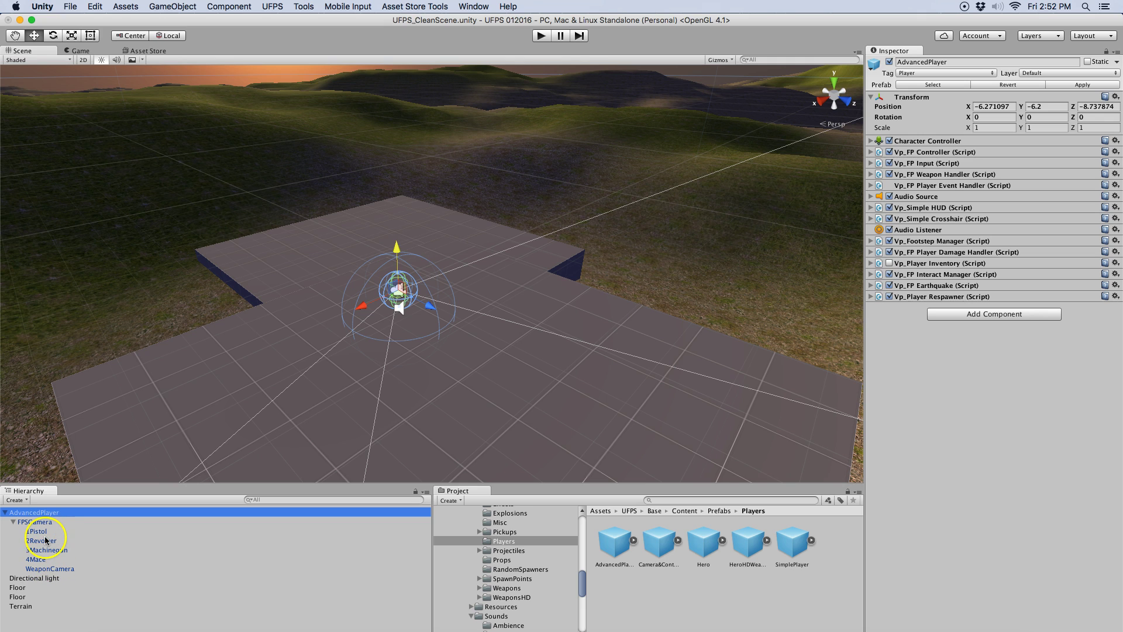
Open the RedHawk Weapon Item Editor from the Tools menu.
click(311, 10)
mouse_move(339, 32)
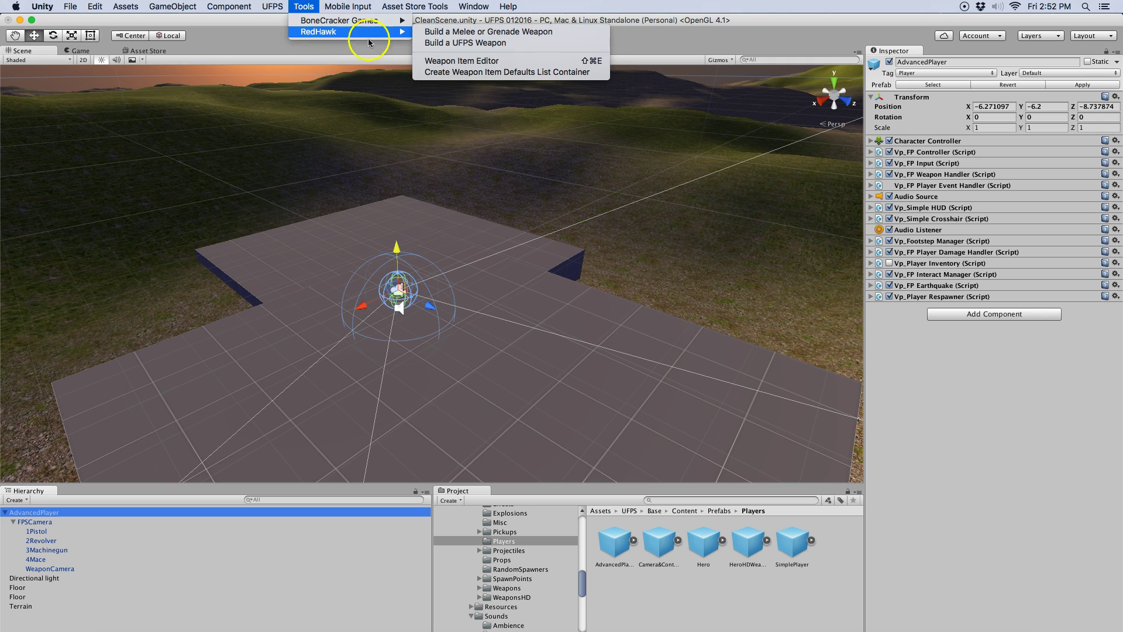
click(463, 61)
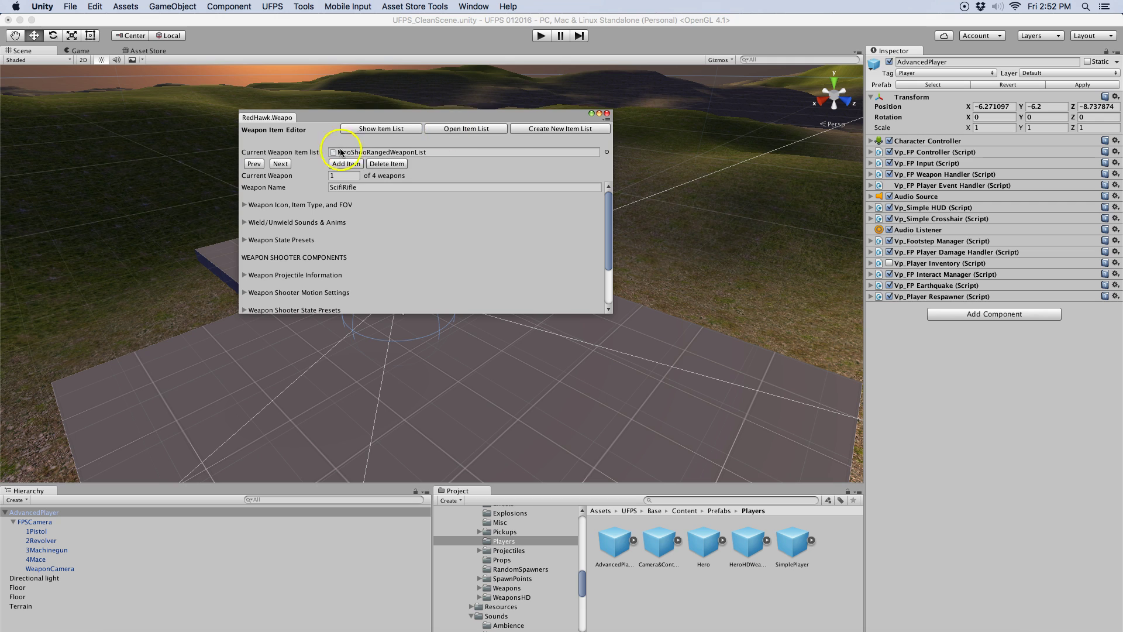
Load MooShooRangedWeaponList.asset from RedHawk/Example into the editor.
click(456, 129)
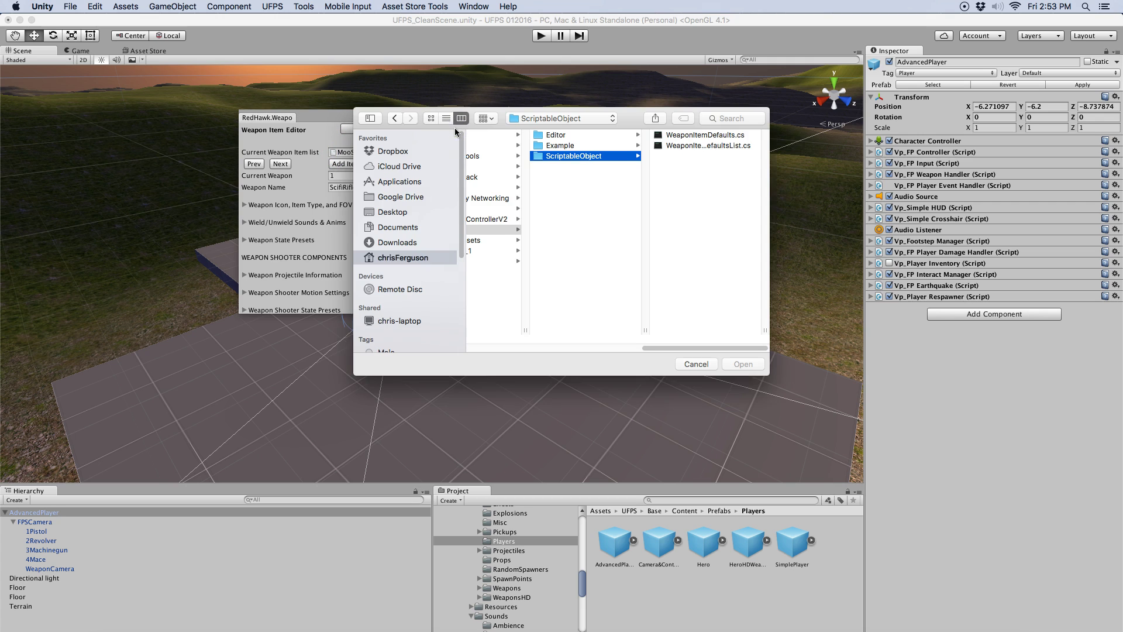
click(560, 145)
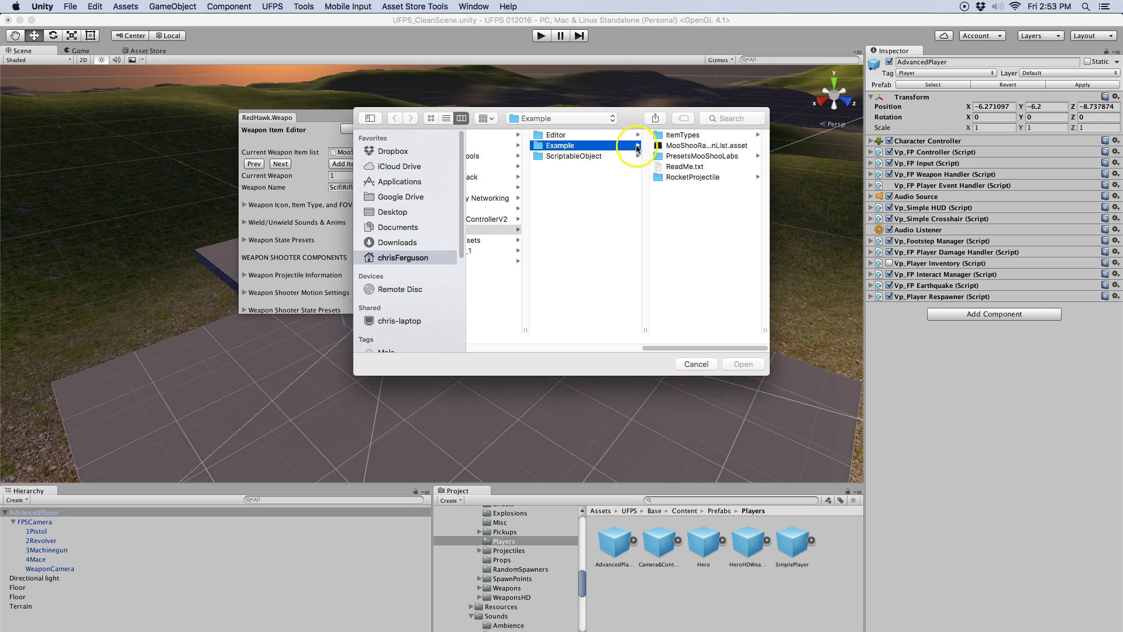
click(694, 146)
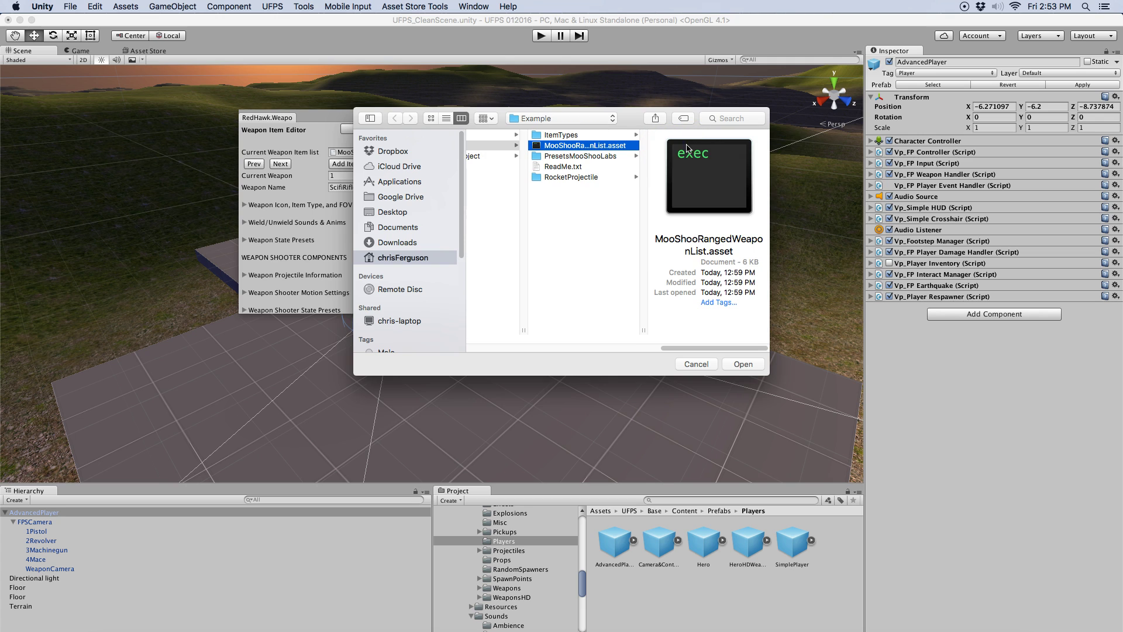
click(738, 365)
click(582, 533)
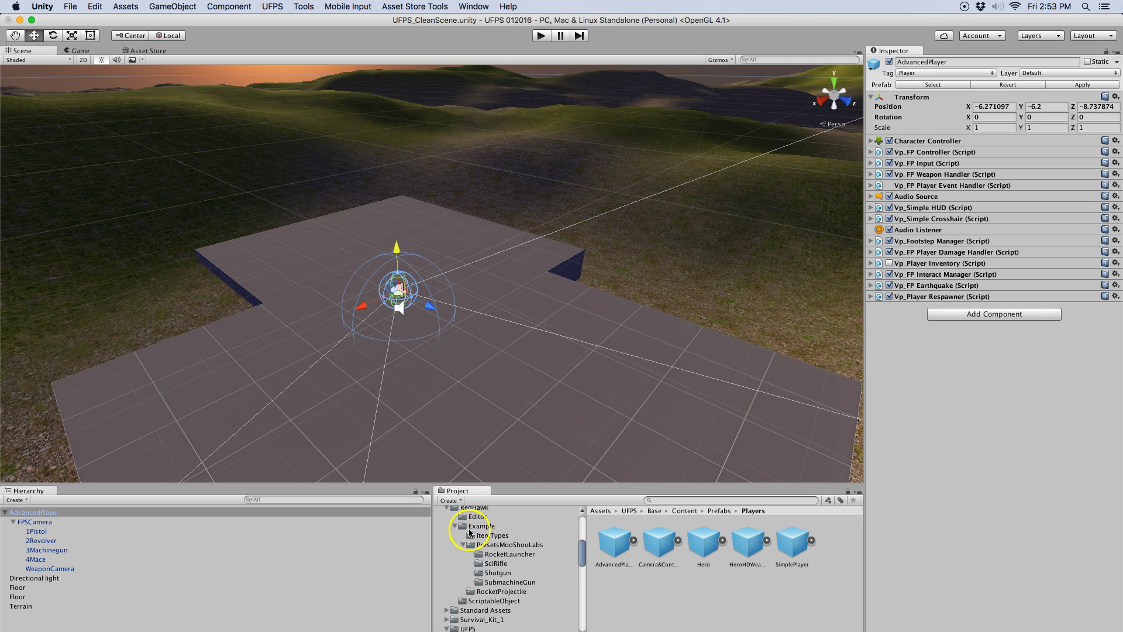
Select MooShooRangedWeaponList in RedHawk/Example and reopen the Weapon Item Editor showing SciFiRifle.
click(486, 528)
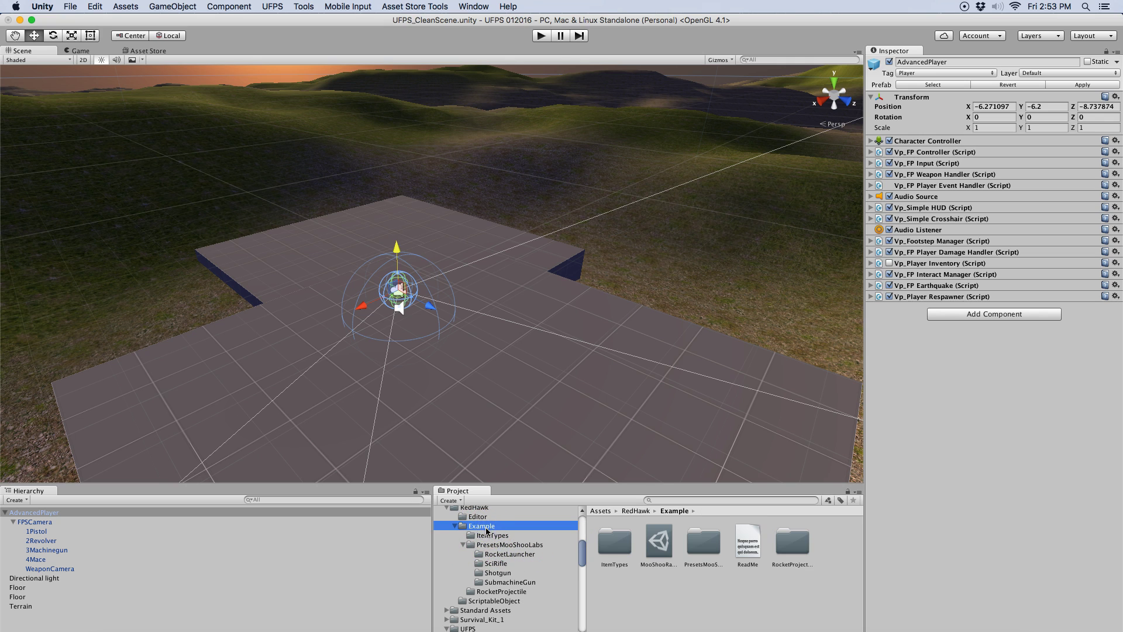
click(668, 559)
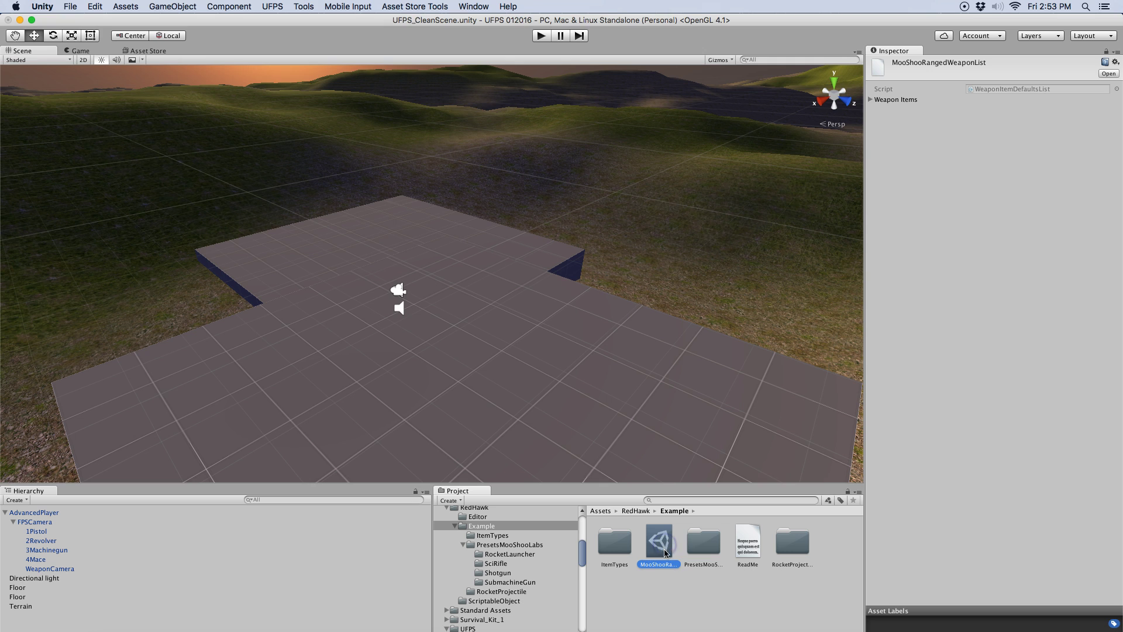
click(673, 562)
click(303, 7)
mouse_move(319, 32)
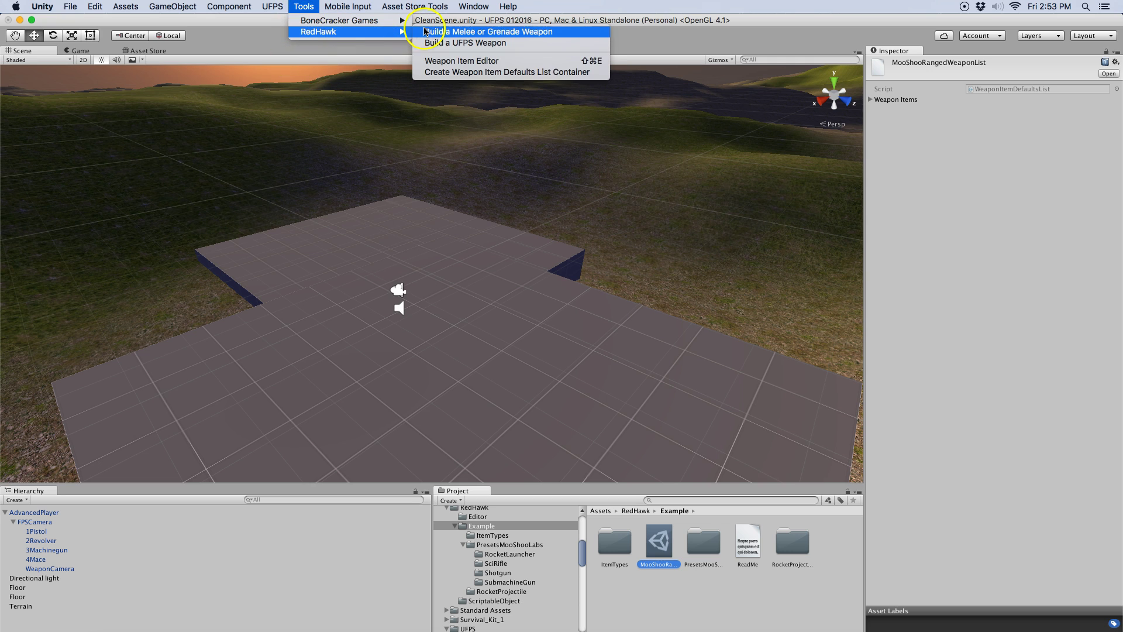
click(454, 61)
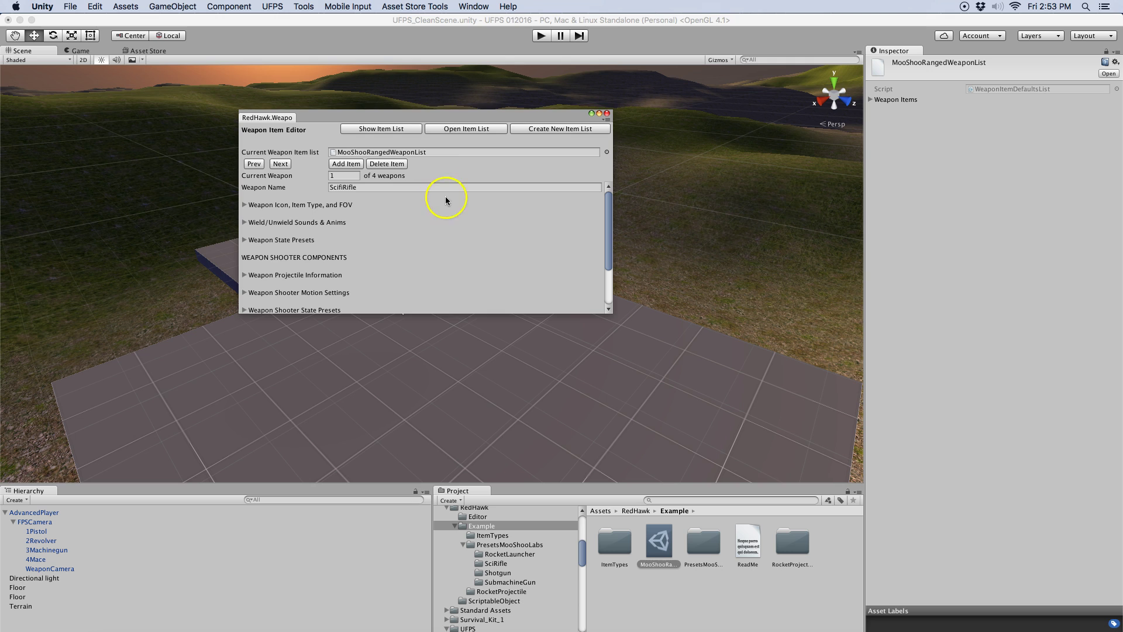
click(431, 153)
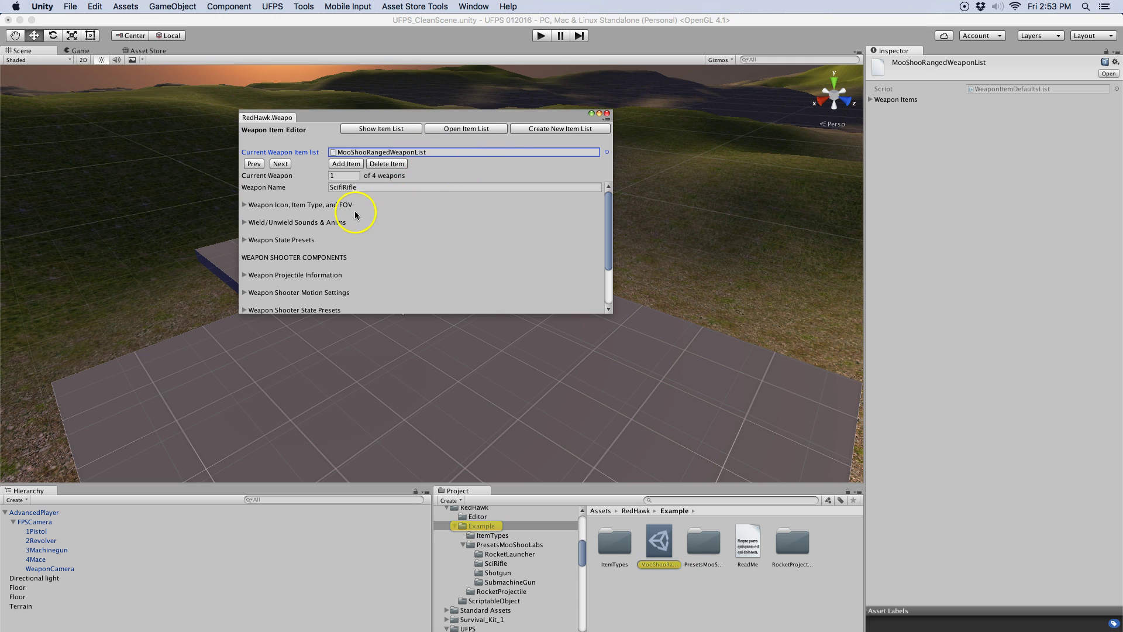
drag(263, 123, 224, 51)
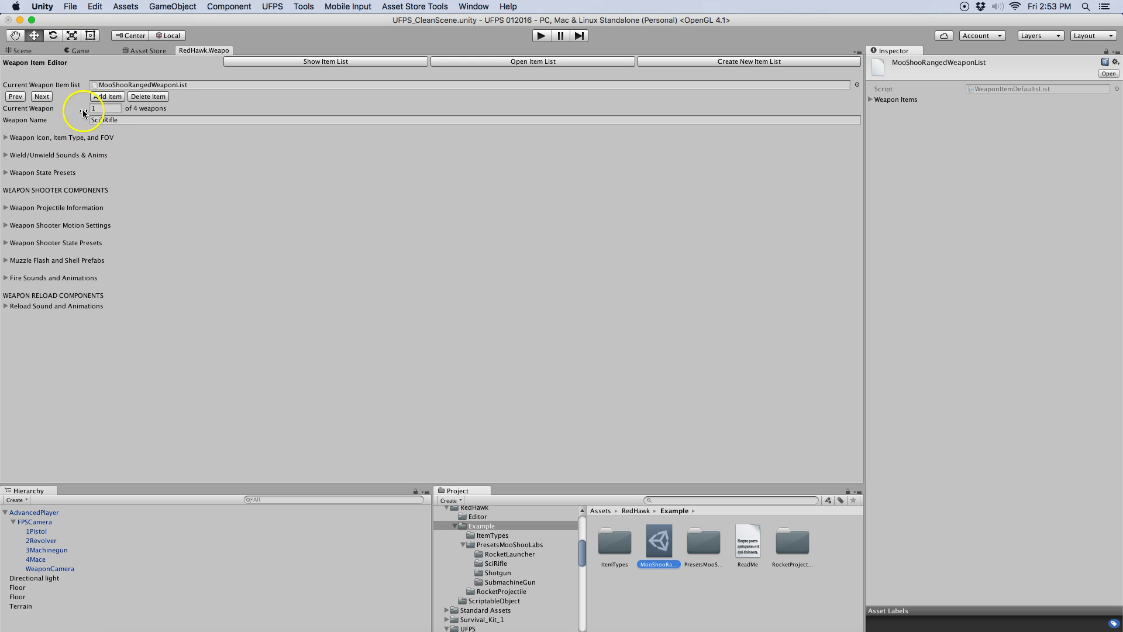
click(144, 50)
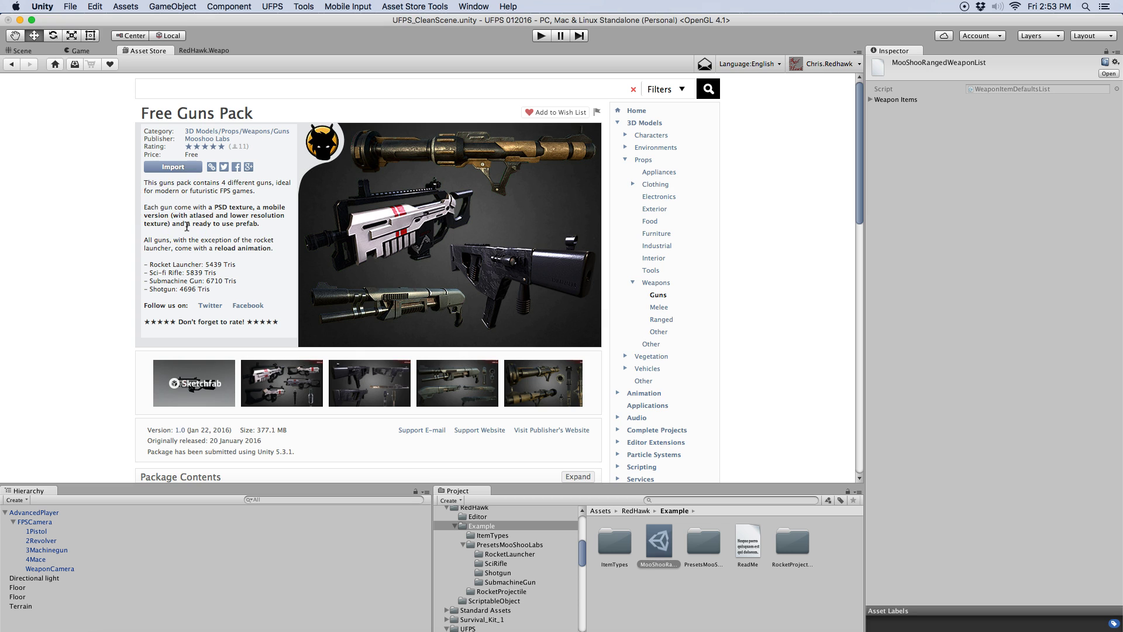
click(202, 51)
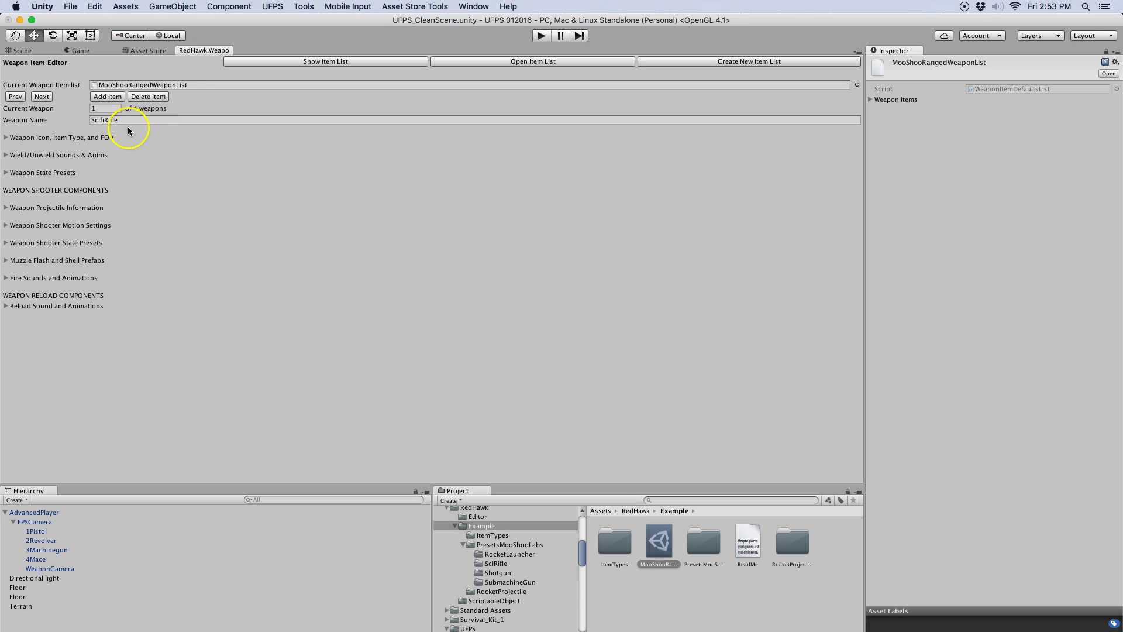
click(41, 96)
click(45, 97)
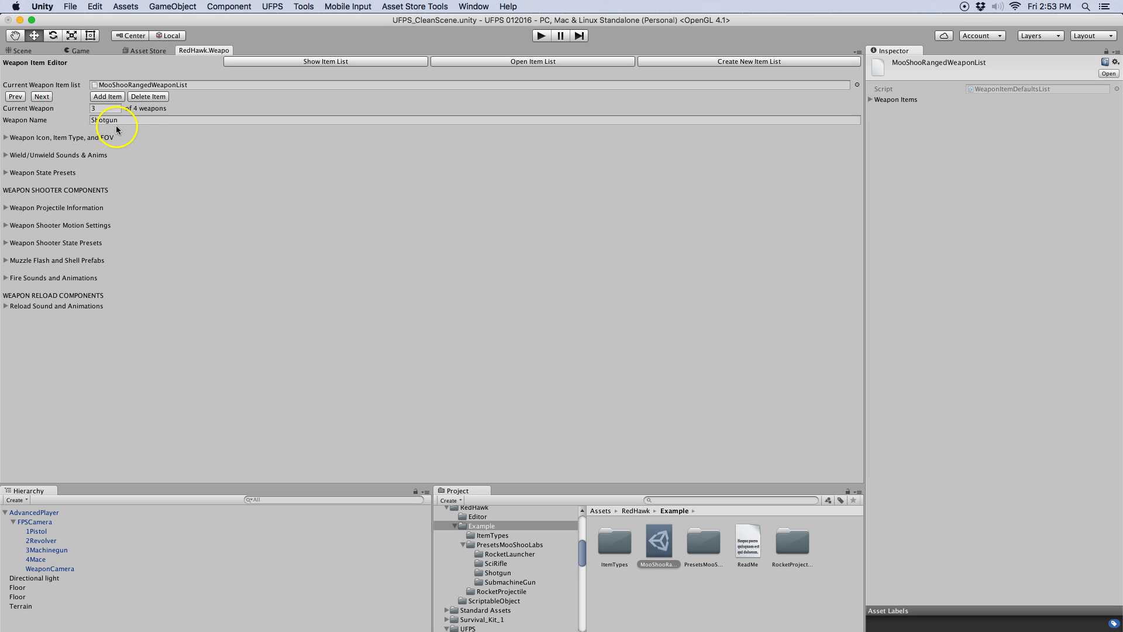
click(43, 97)
click(15, 97)
click(15, 97)
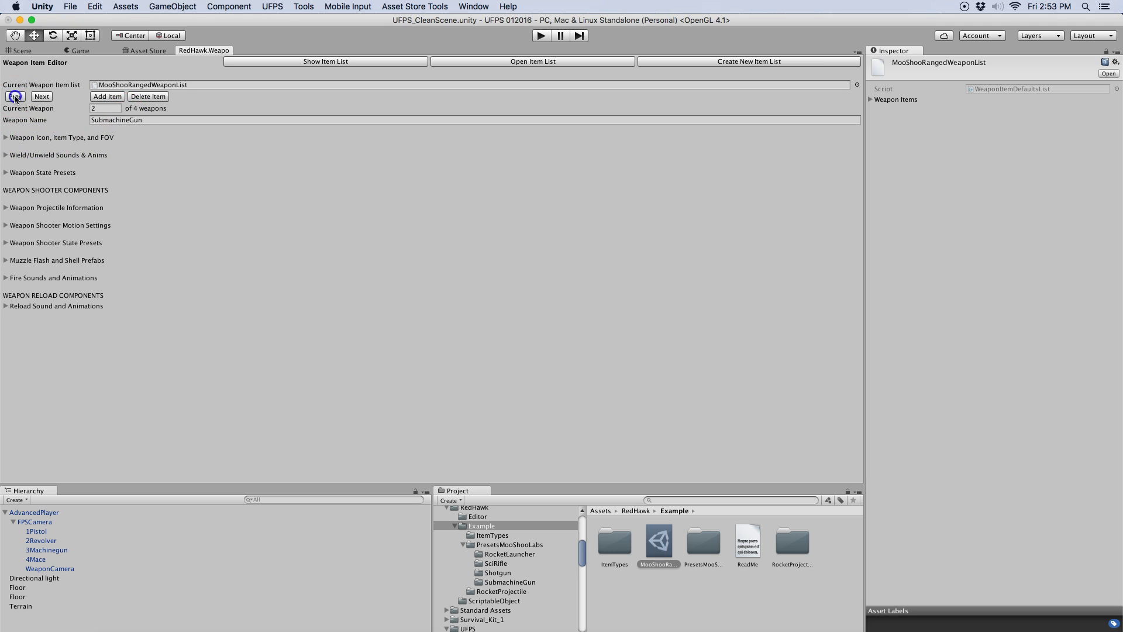
Compare SciFiRifle's item type and FOV 67.5 with the 1Pistol's rendering field of view 35.
click(5, 138)
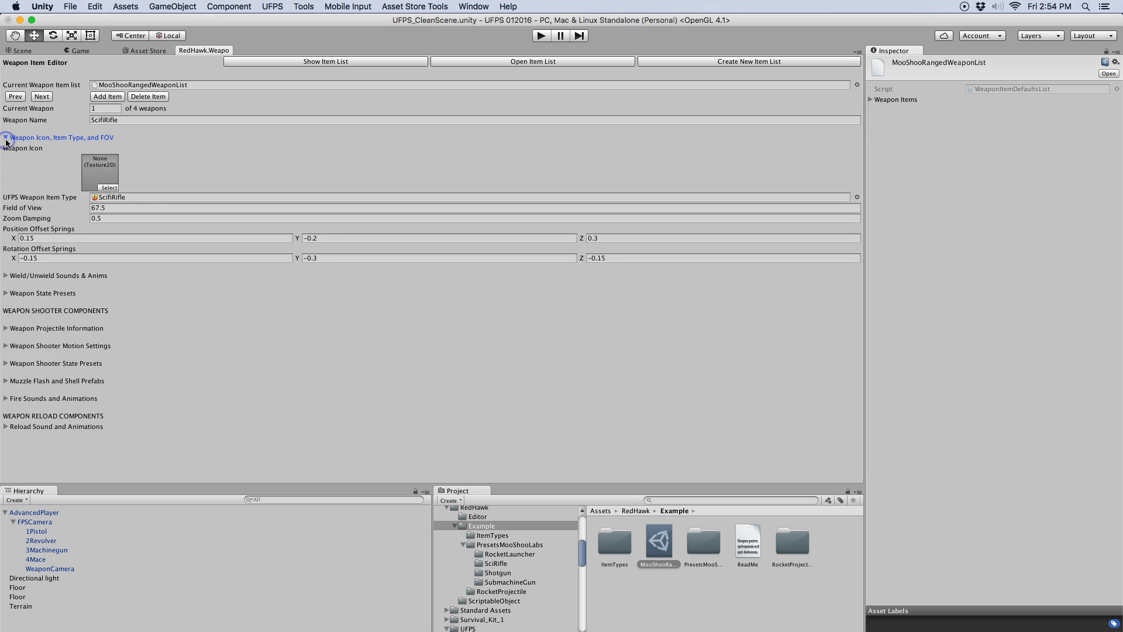
click(118, 199)
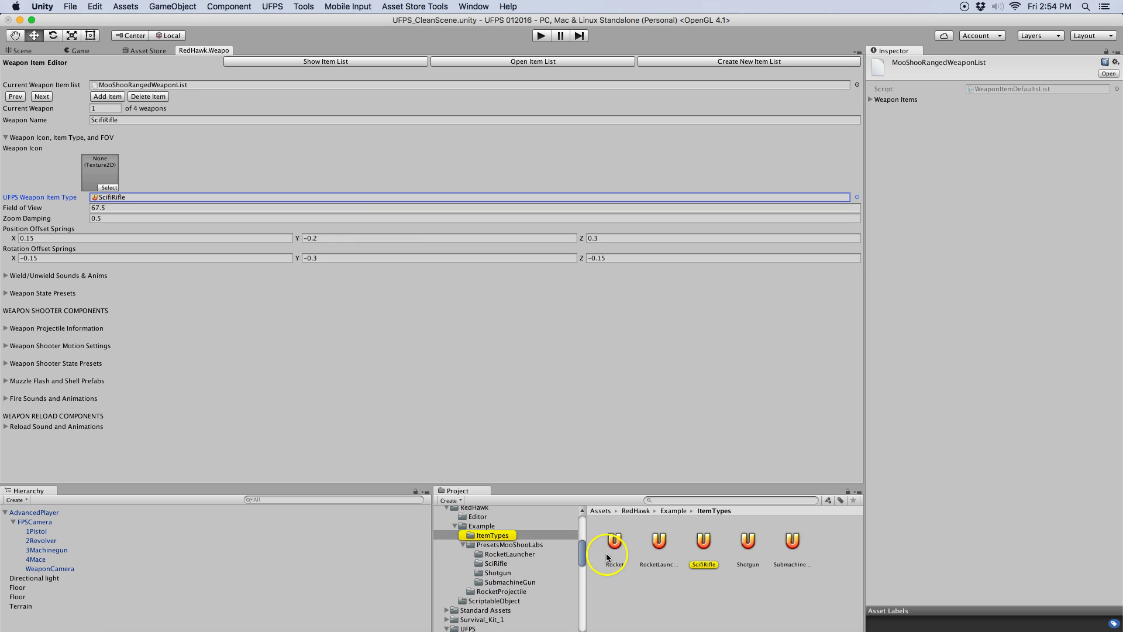
click(705, 541)
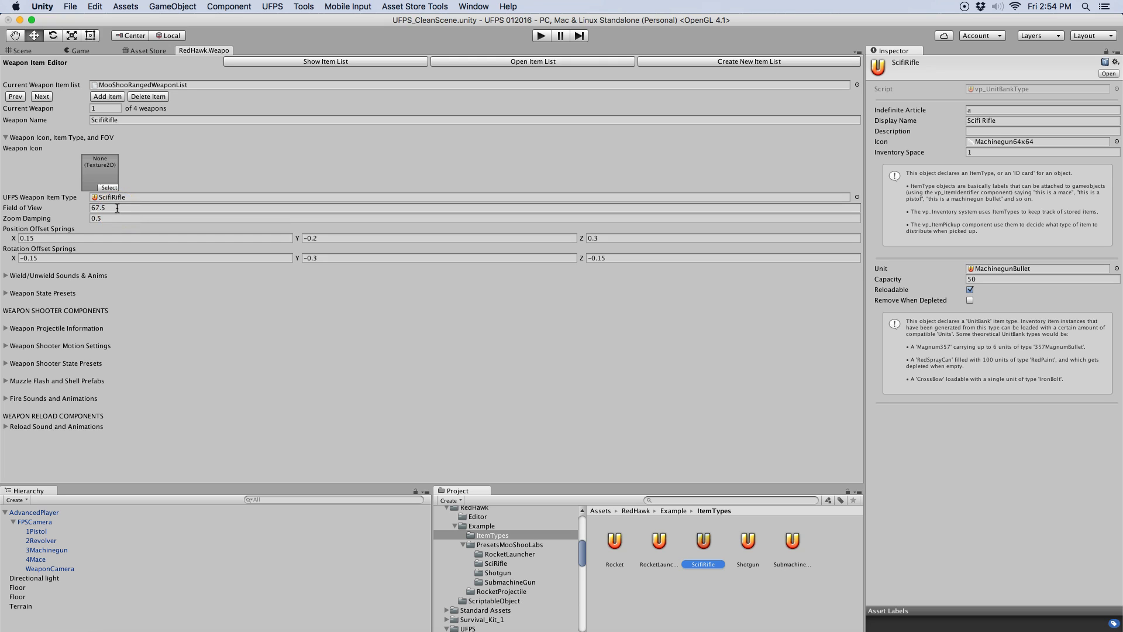
click(43, 533)
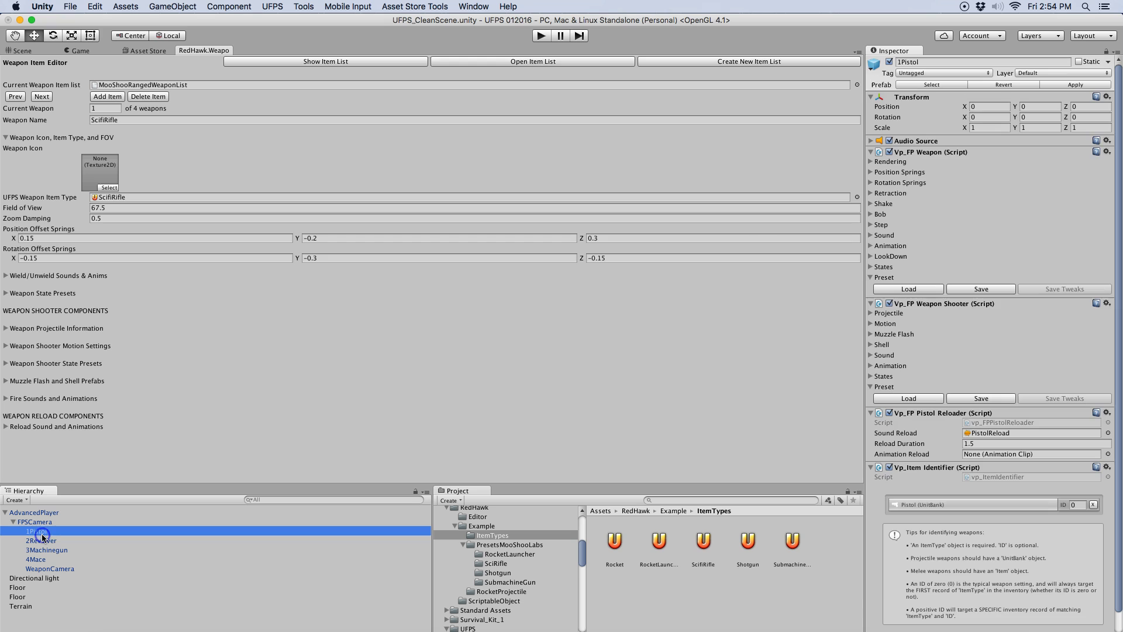
click(873, 162)
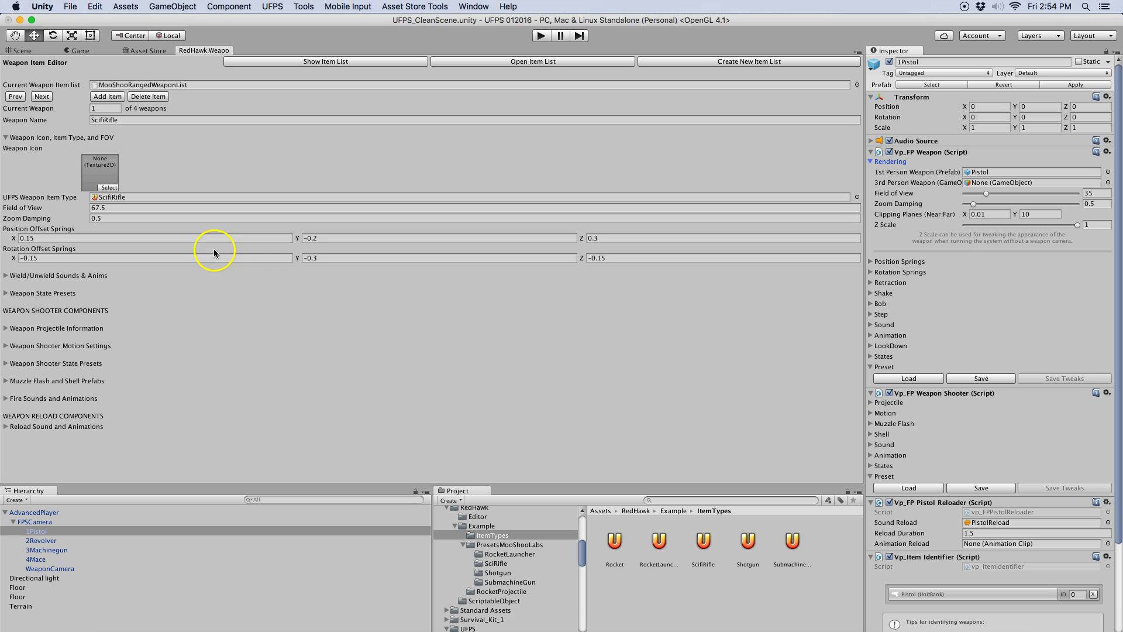
Check the 1Pistol's position and rotation spring settings.
click(871, 262)
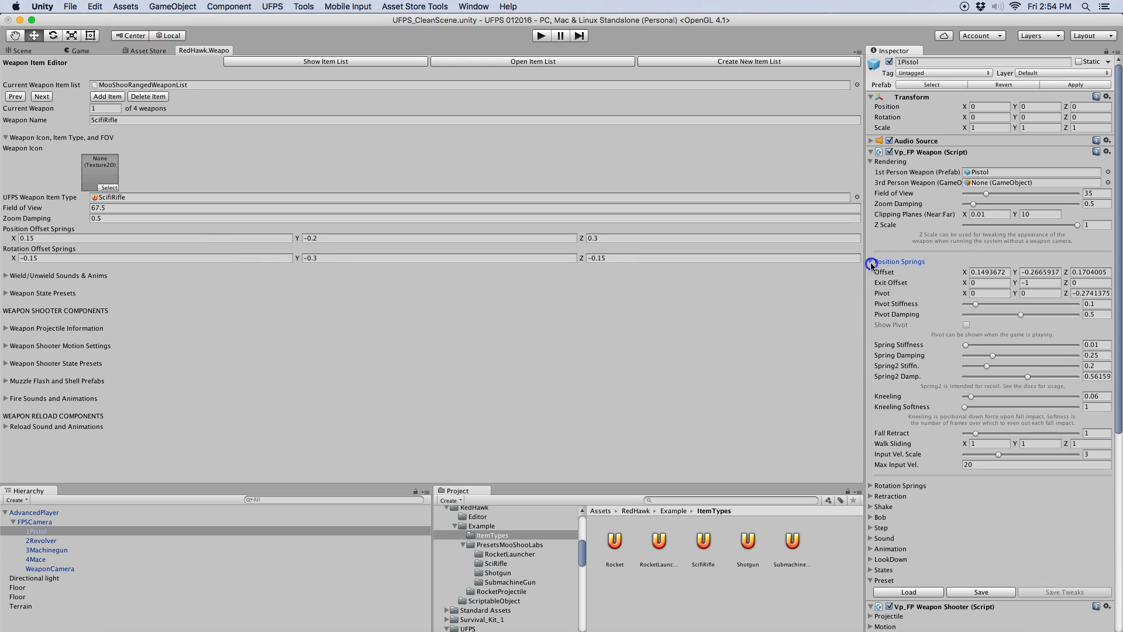
click(871, 262)
click(871, 273)
click(870, 272)
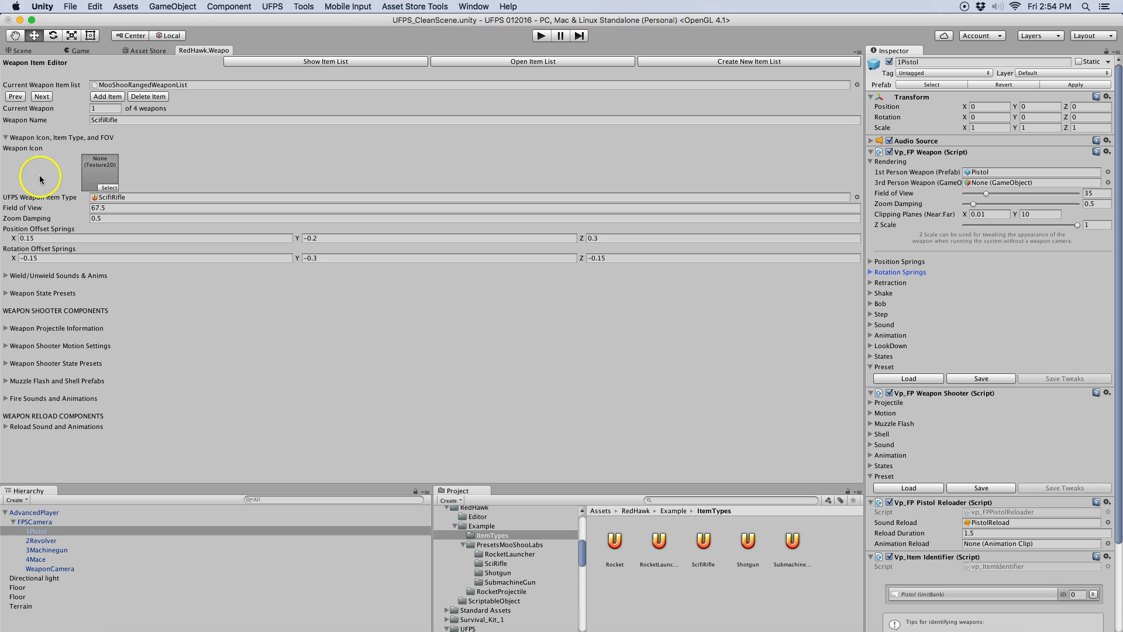
Review SciFiRifle's wield settings and expand its weapon state presets, locating the reload preset.
click(6, 138)
click(5, 155)
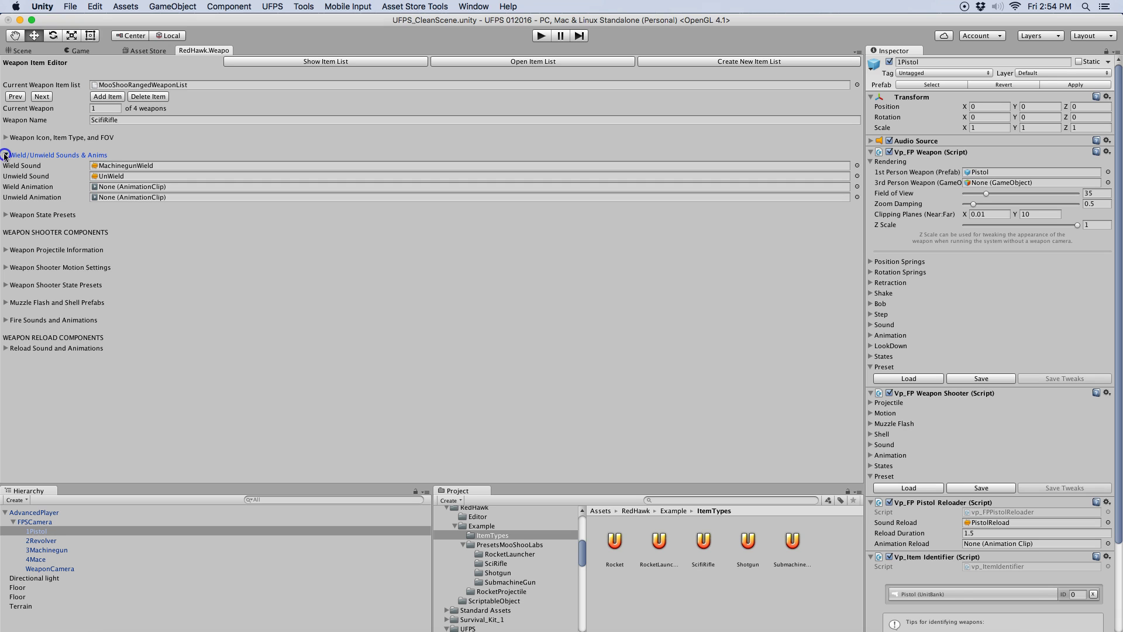
click(6, 156)
click(6, 173)
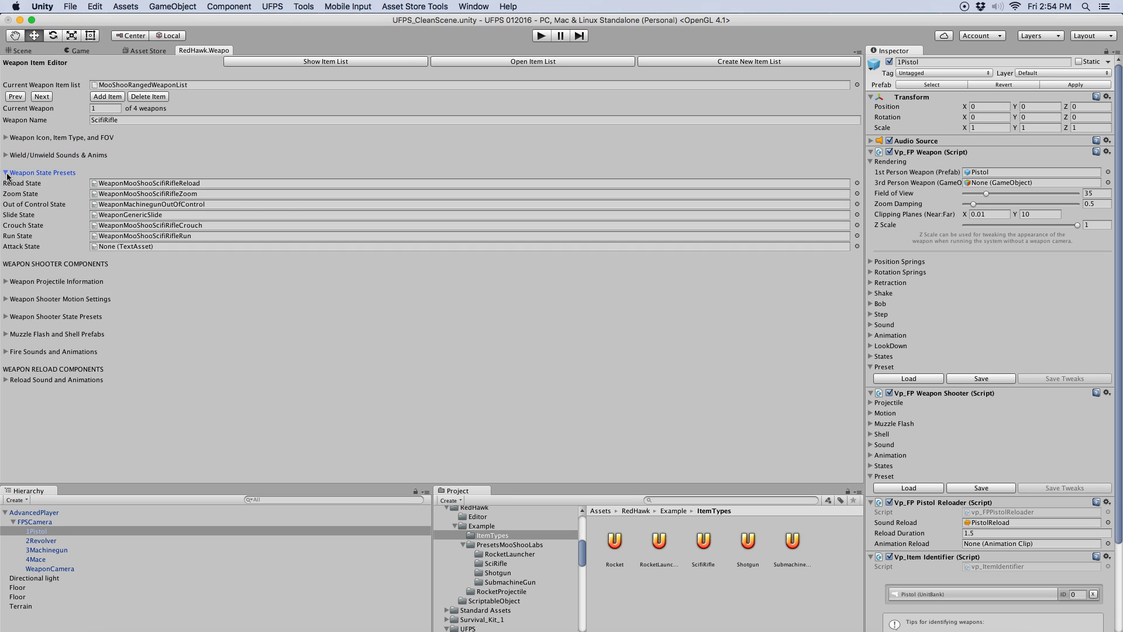
click(175, 185)
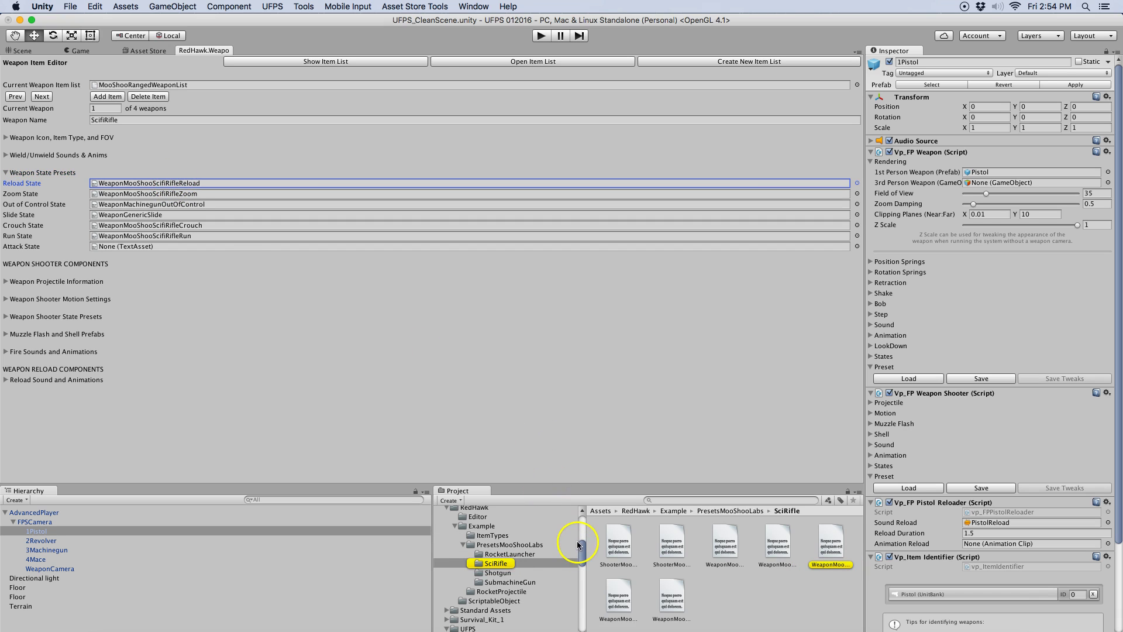
Browse the PresetsMooShooLabs subfolders: RocketLauncher, SciRifle, Shotgun and SubmachineGun.
click(512, 545)
click(523, 555)
click(501, 564)
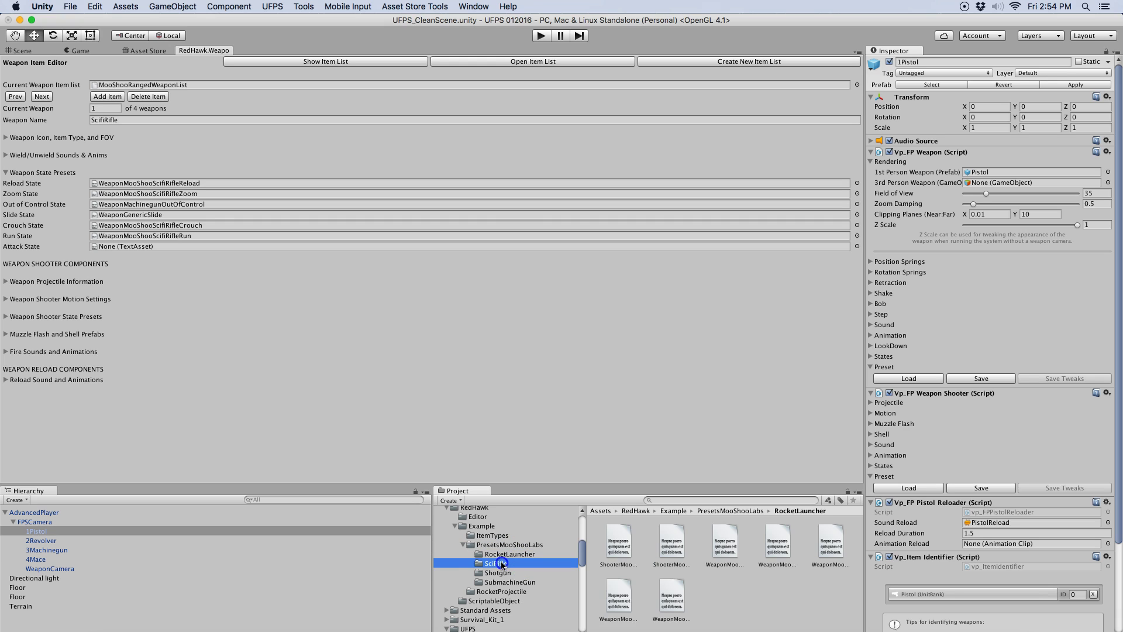
click(502, 573)
click(503, 581)
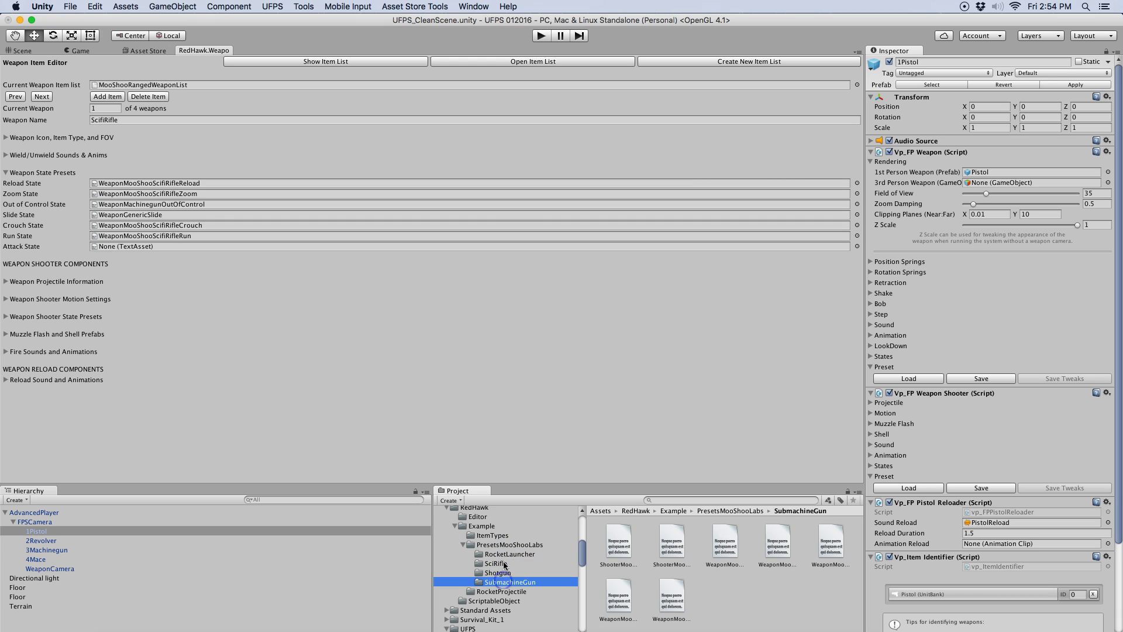
click(462, 546)
click(462, 546)
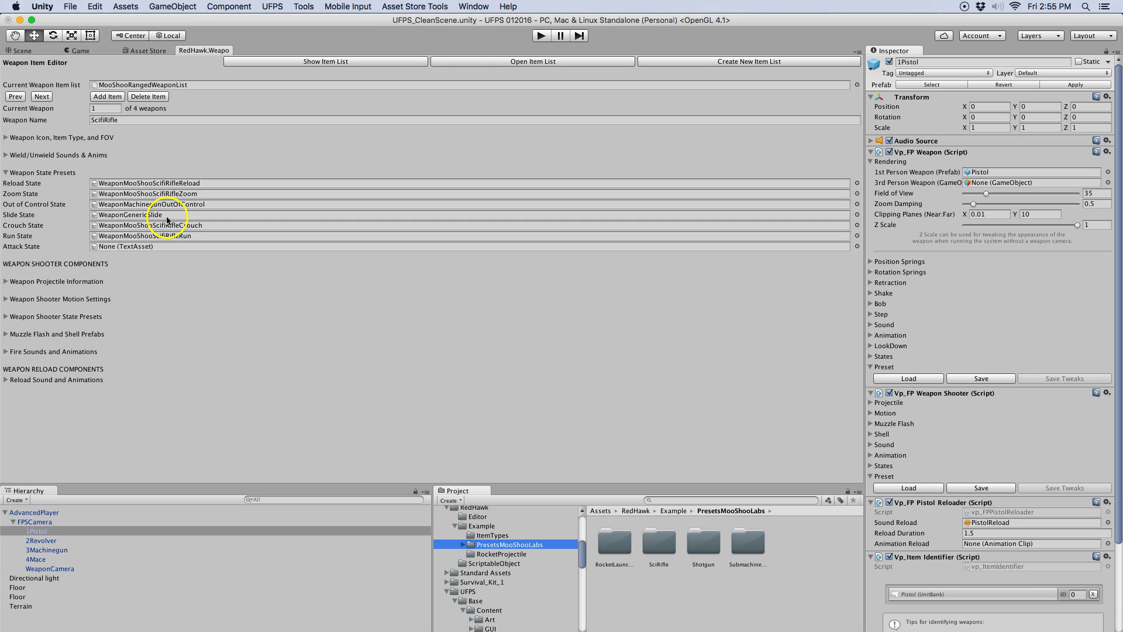
Review the weapon projectile information, stepping to the Shotgun and back to SciFiRifle.
click(6, 173)
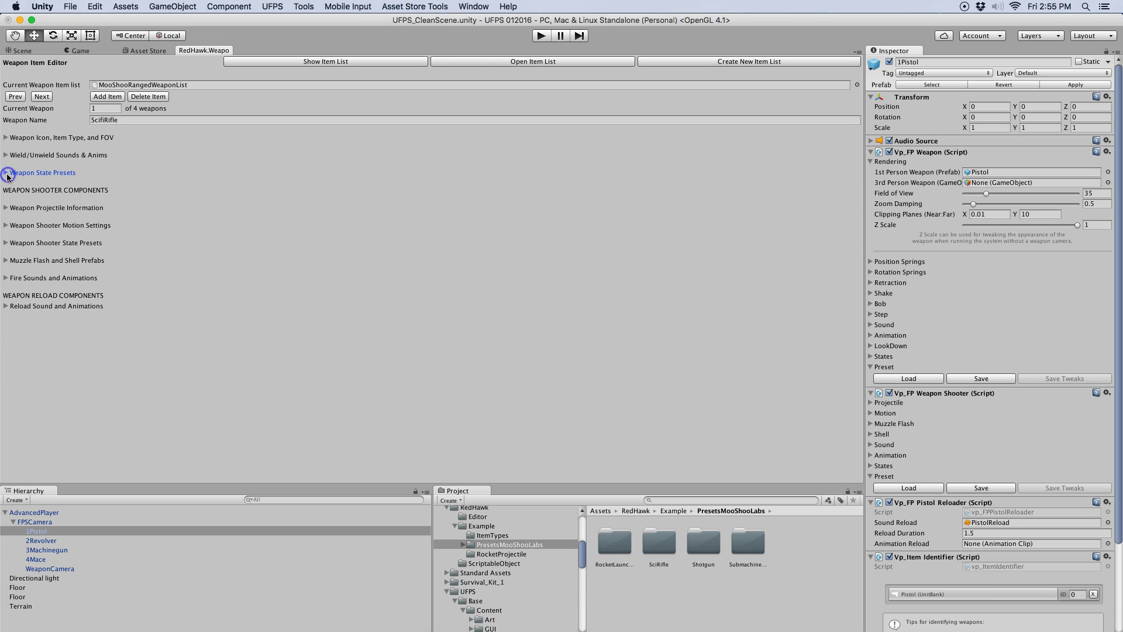
click(5, 209)
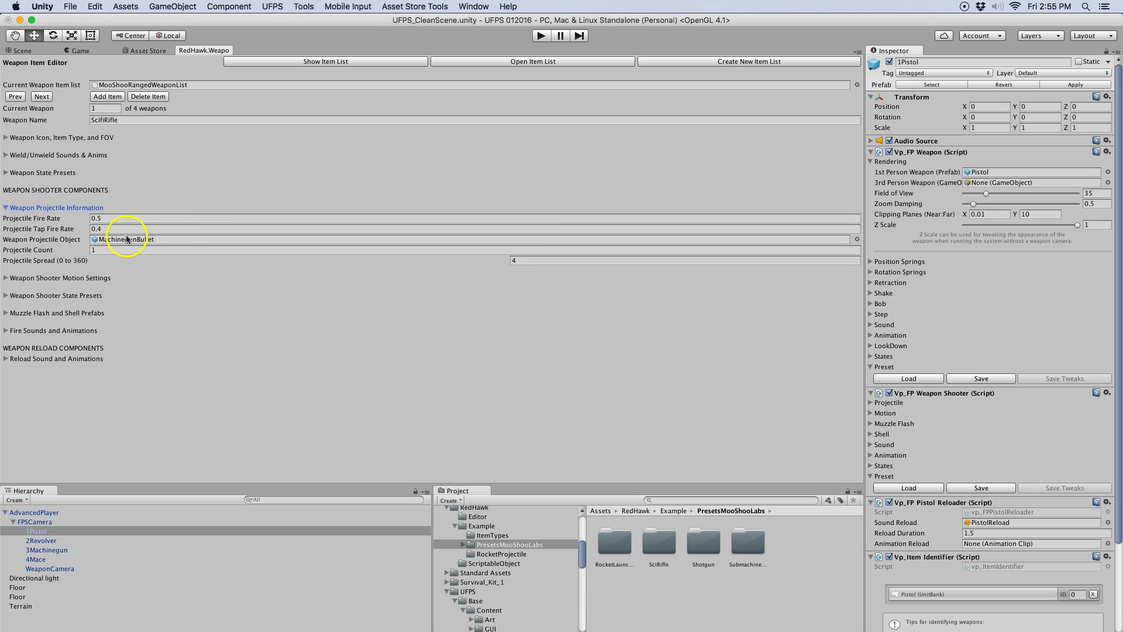
click(40, 97)
click(39, 97)
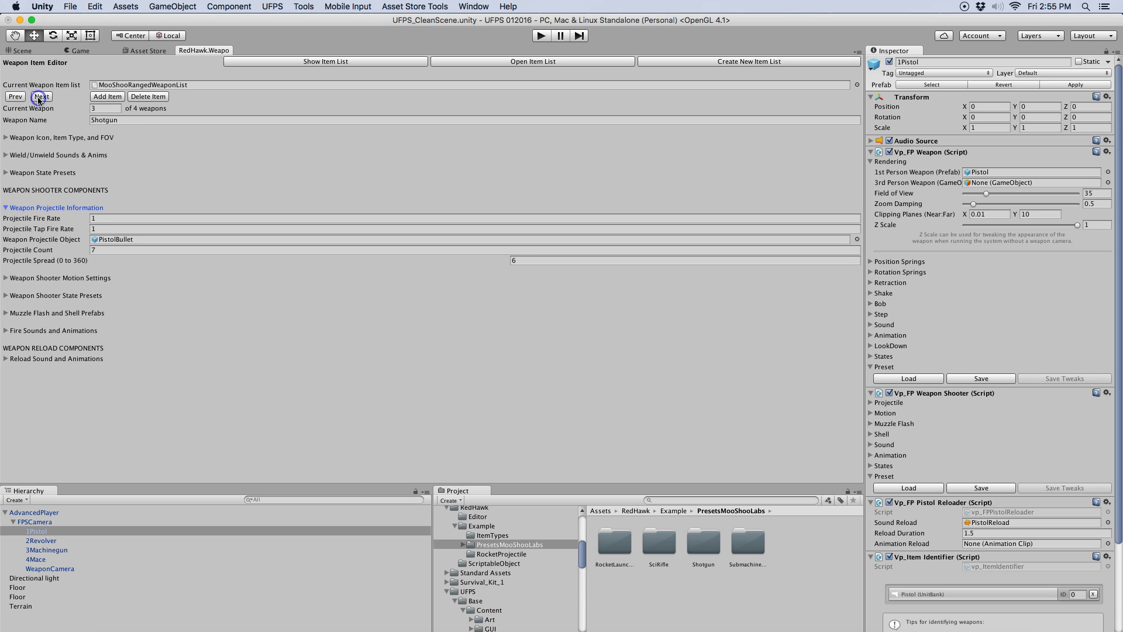
click(16, 97)
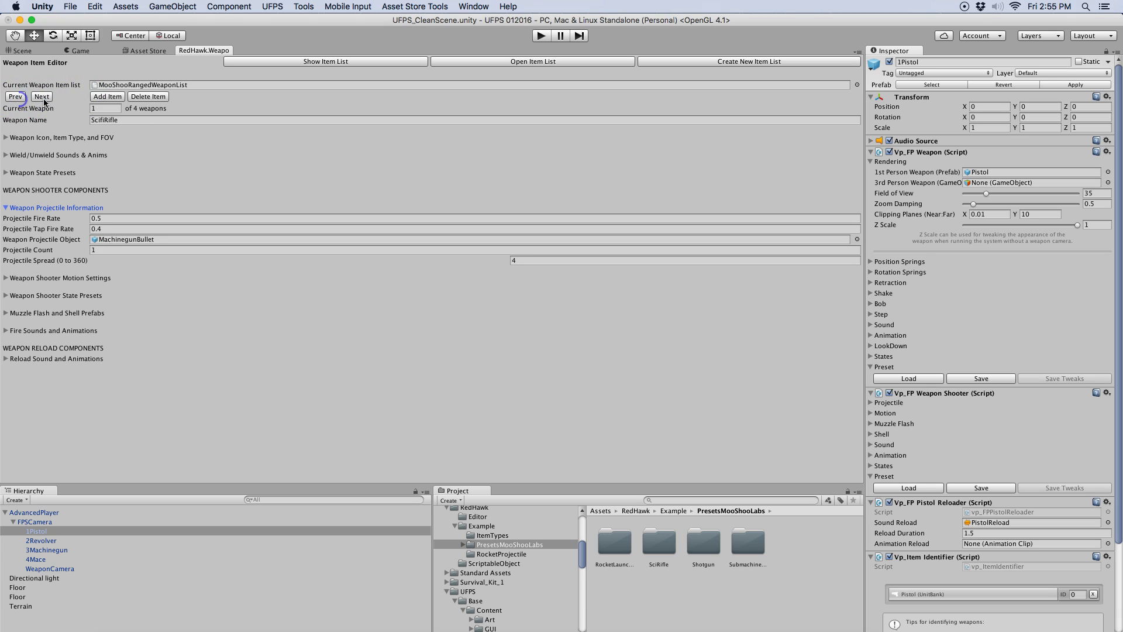
click(6, 208)
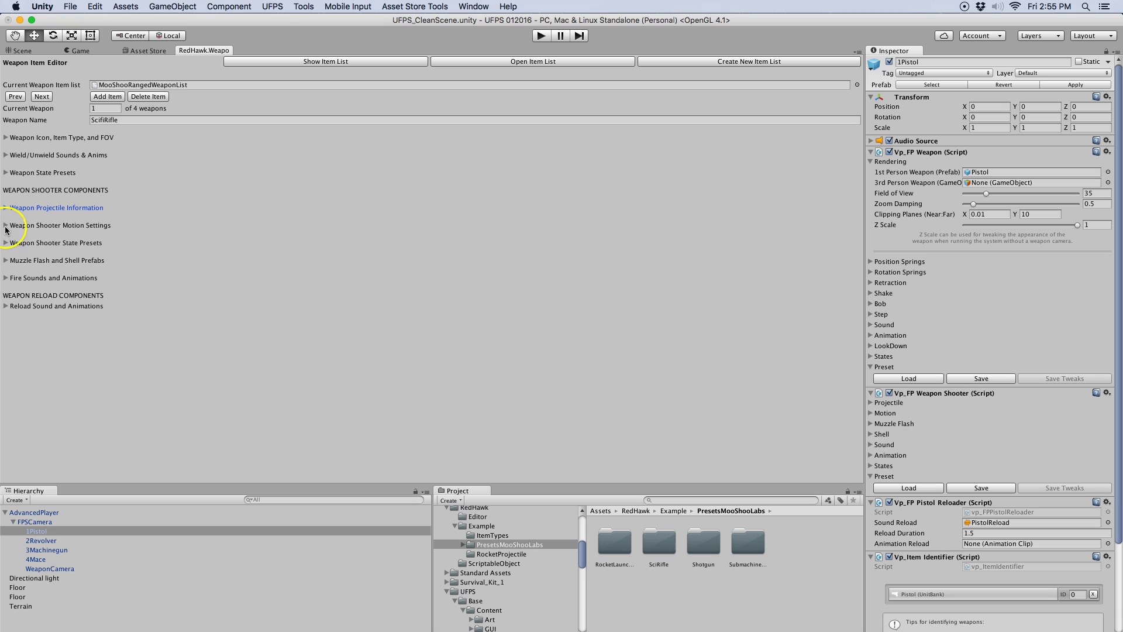
Check shooter motion recoil and expand shooter state presets, showing ShooterMooShooSciFiRifleZoom.
click(6, 226)
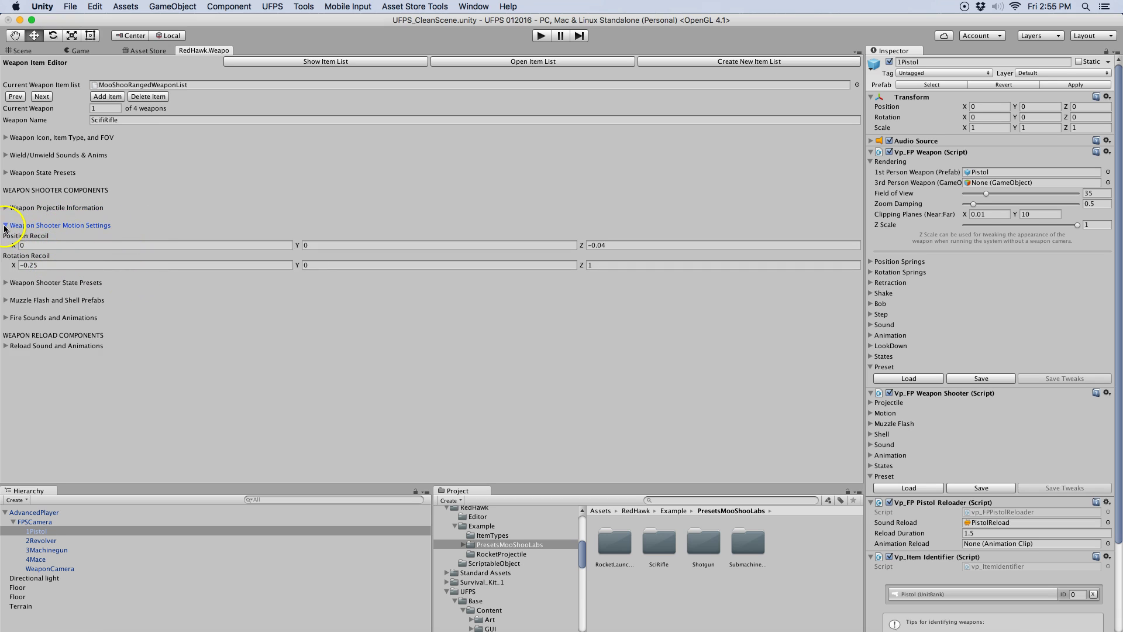
click(5, 226)
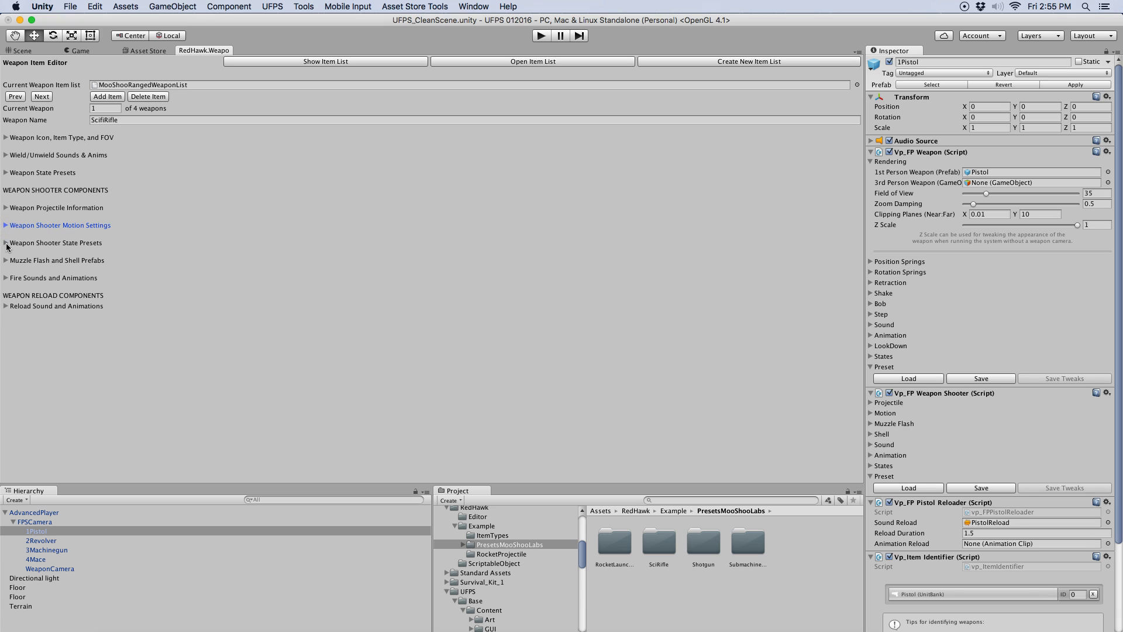
click(7, 243)
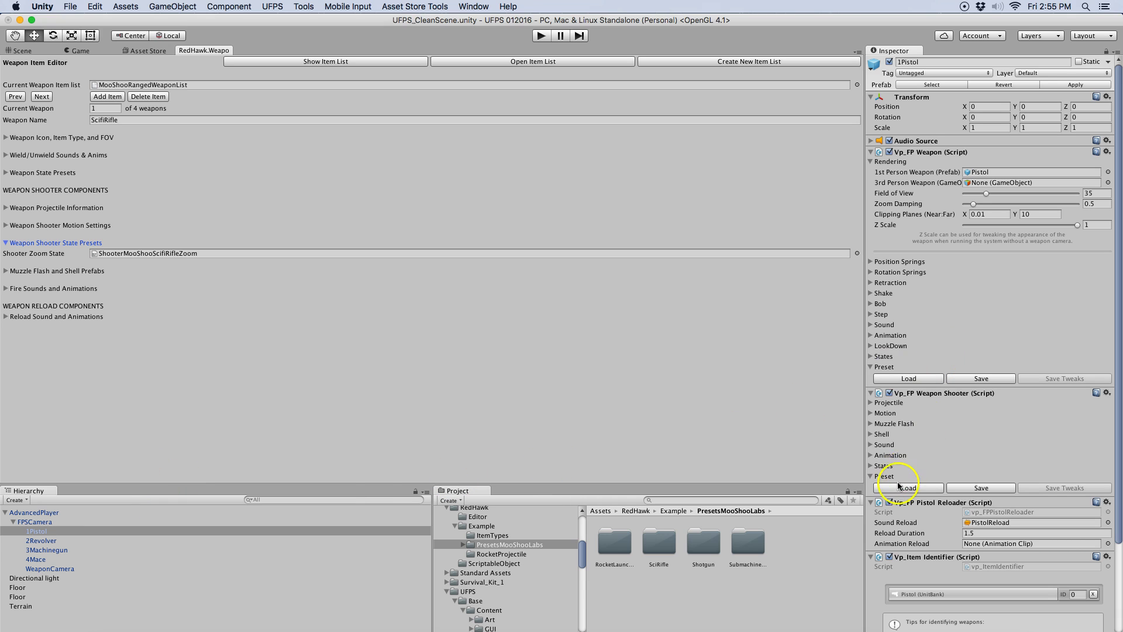
Check the pistol shooter's states list and SciFiRifle's muzzle flash and shell prefabs.
click(870, 466)
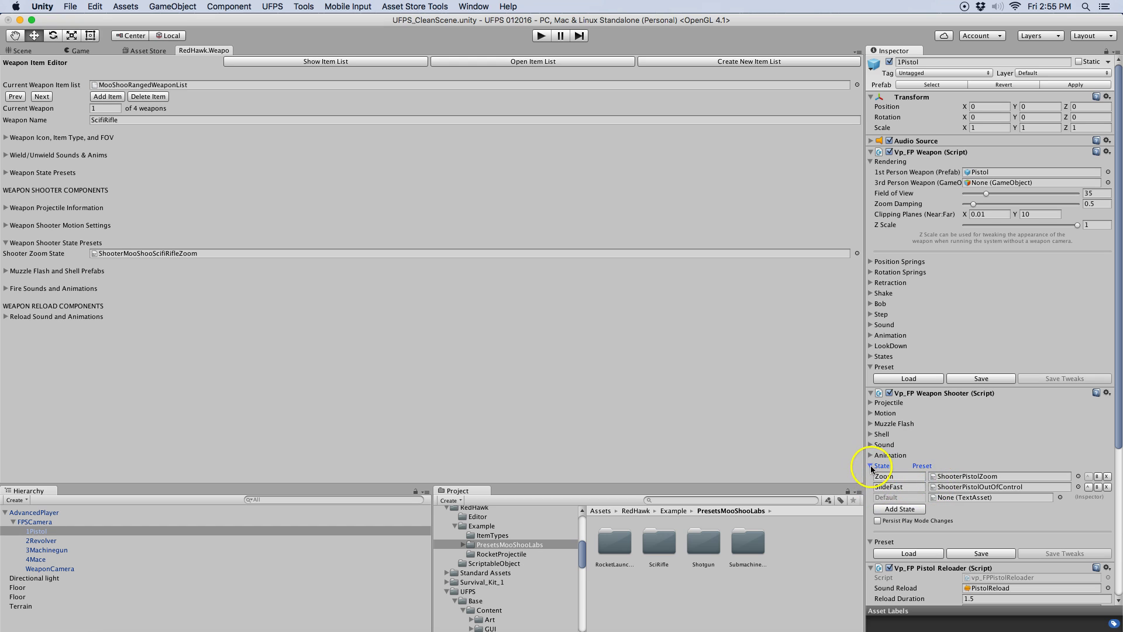
click(871, 467)
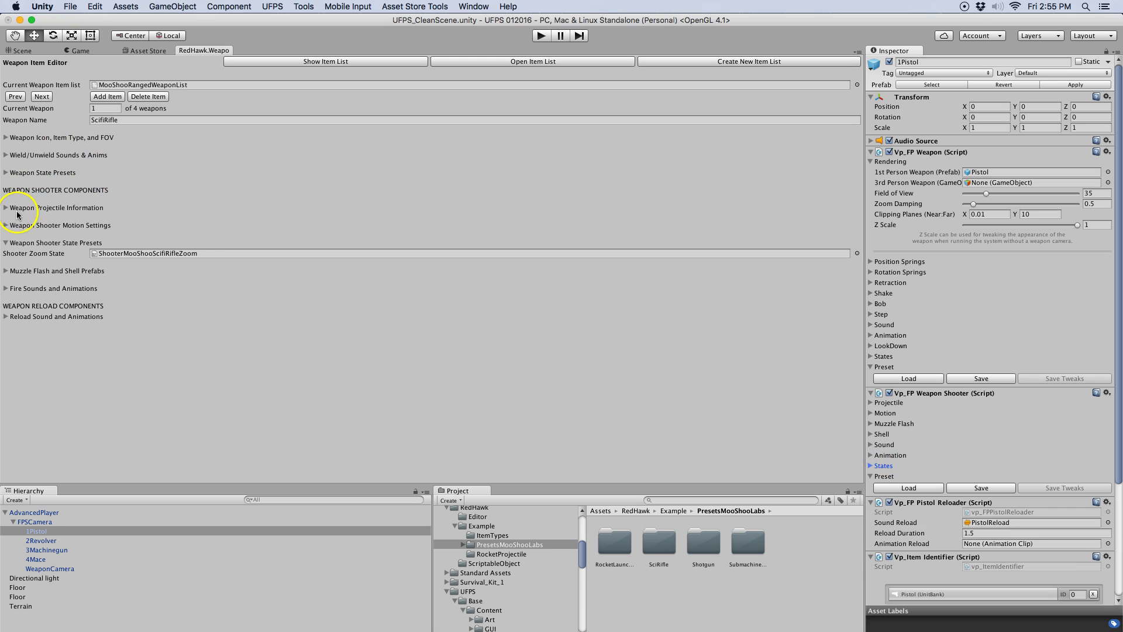
click(6, 271)
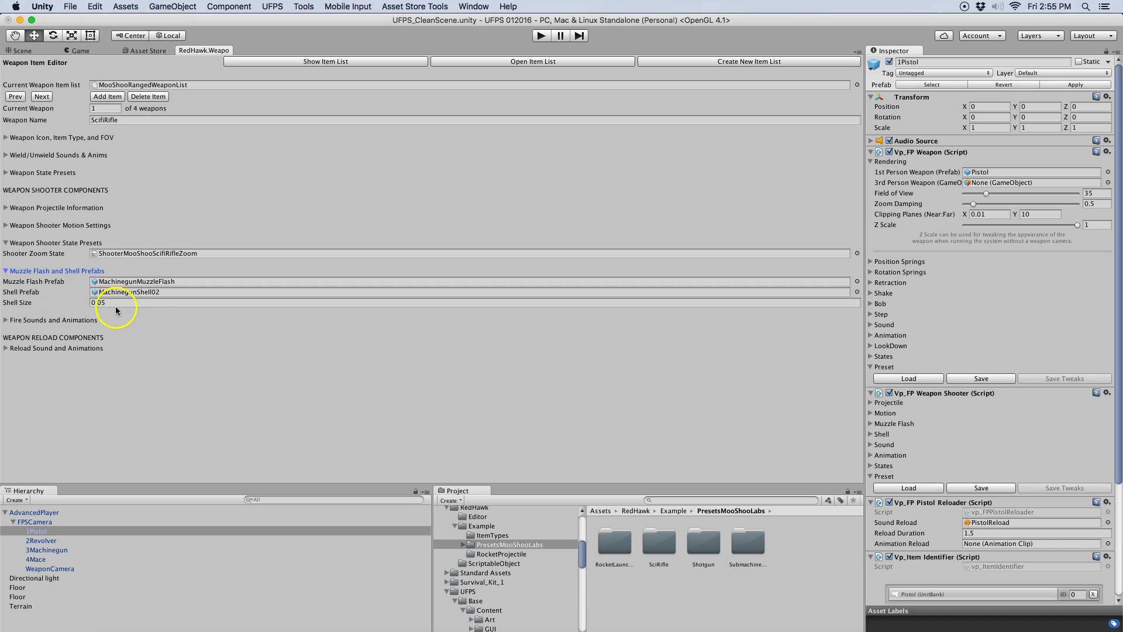
click(7, 271)
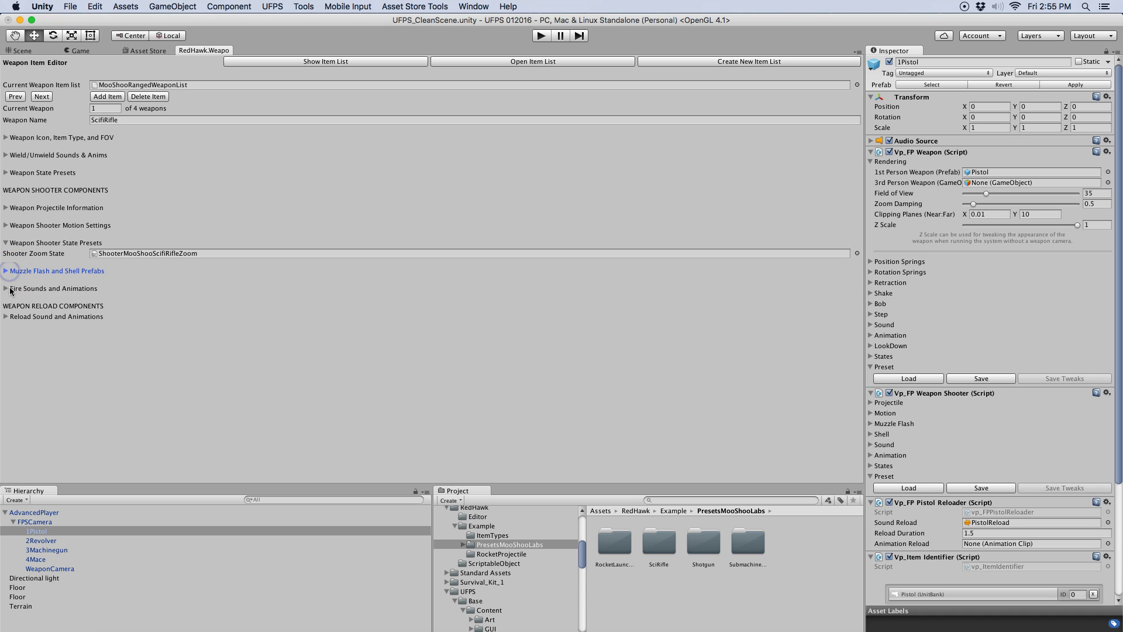
Show SciFiRifle's reload settings: MachinegunReload sound with duration 1.
click(10, 289)
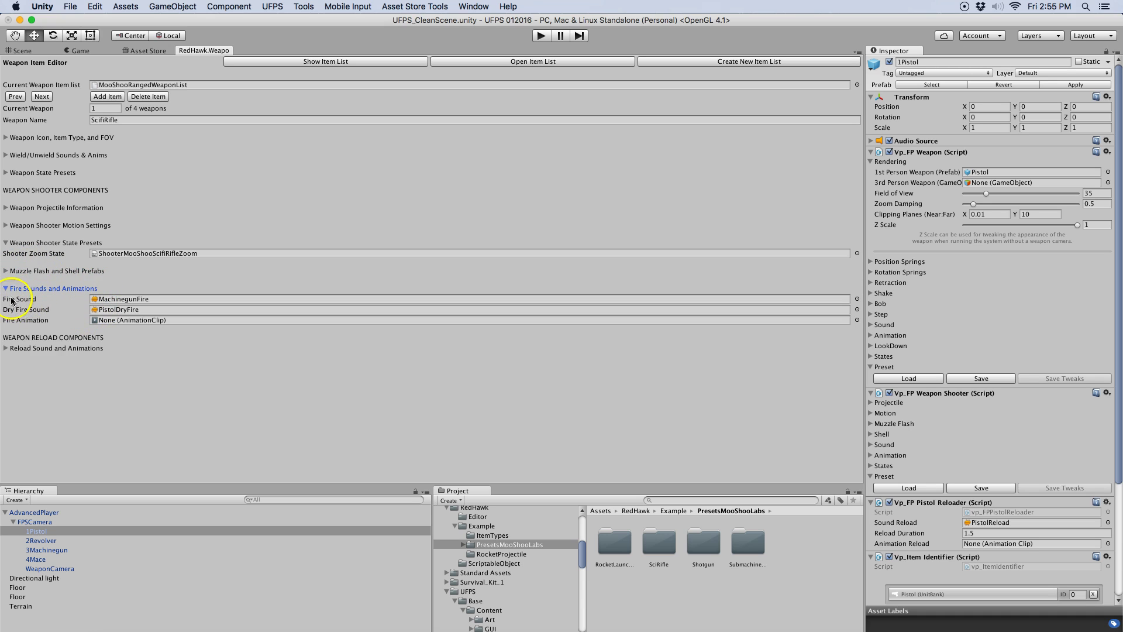
click(7, 289)
click(7, 317)
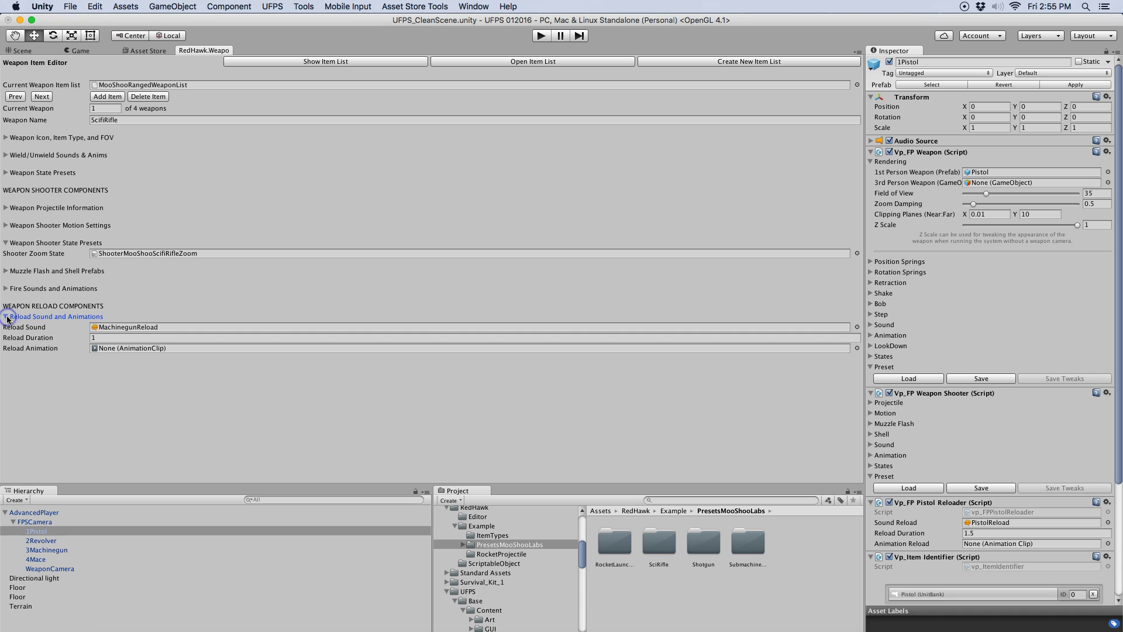
click(7, 243)
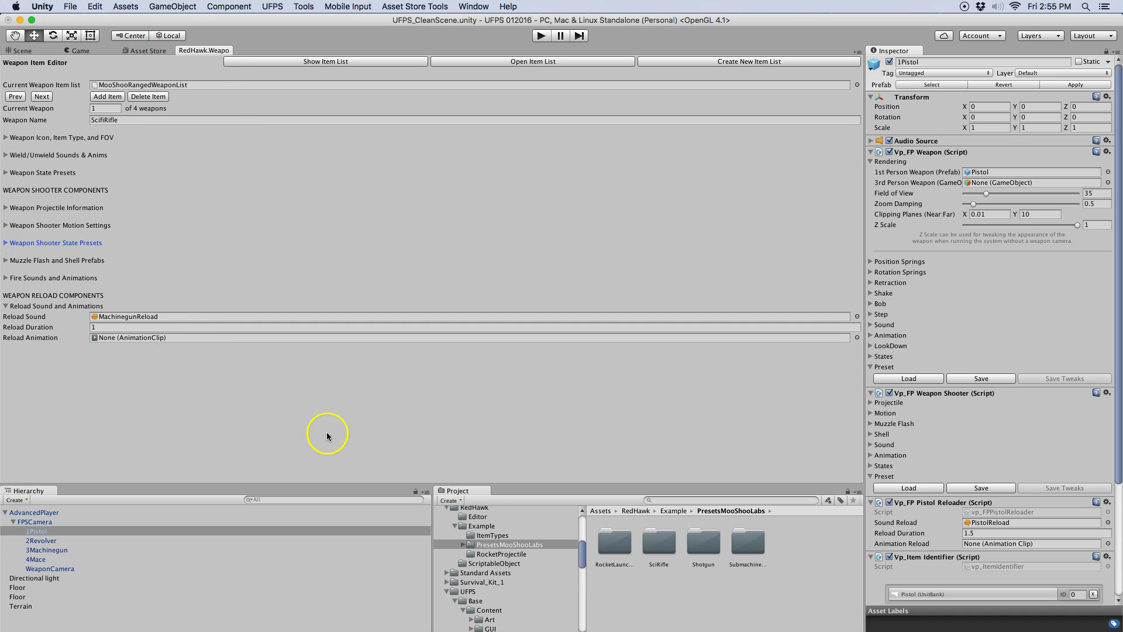
Set SciFiRifle_Final in Free Guns Pack/Models/SciFiRifle to Legacy animation type and apply.
drag(581, 546, 582, 526)
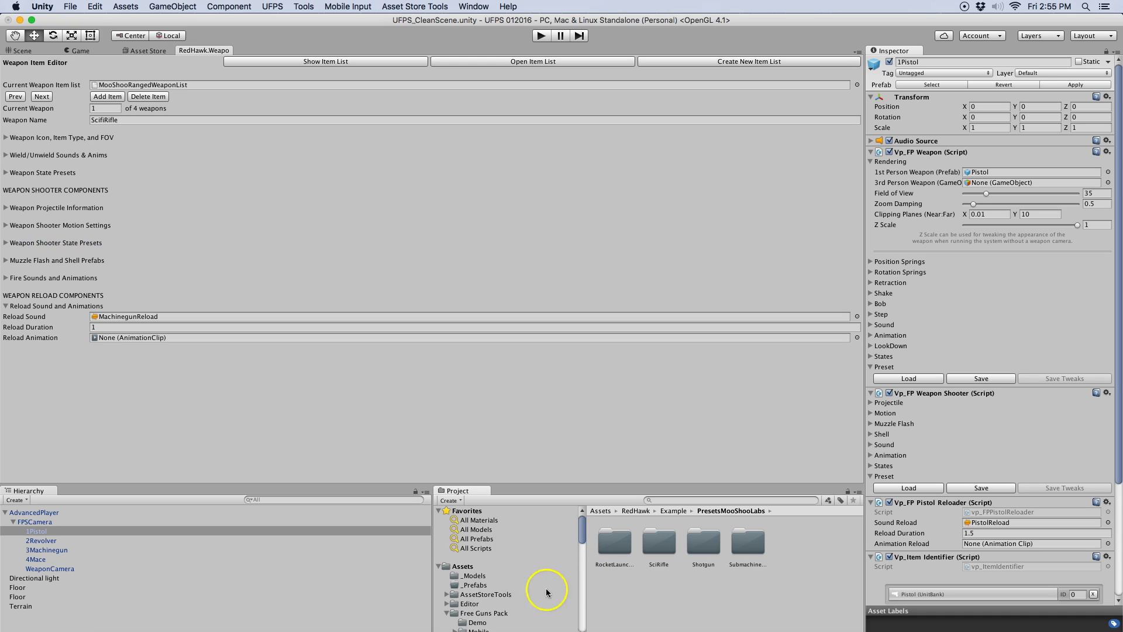
click(497, 618)
scroll(492, 608, down, 5)
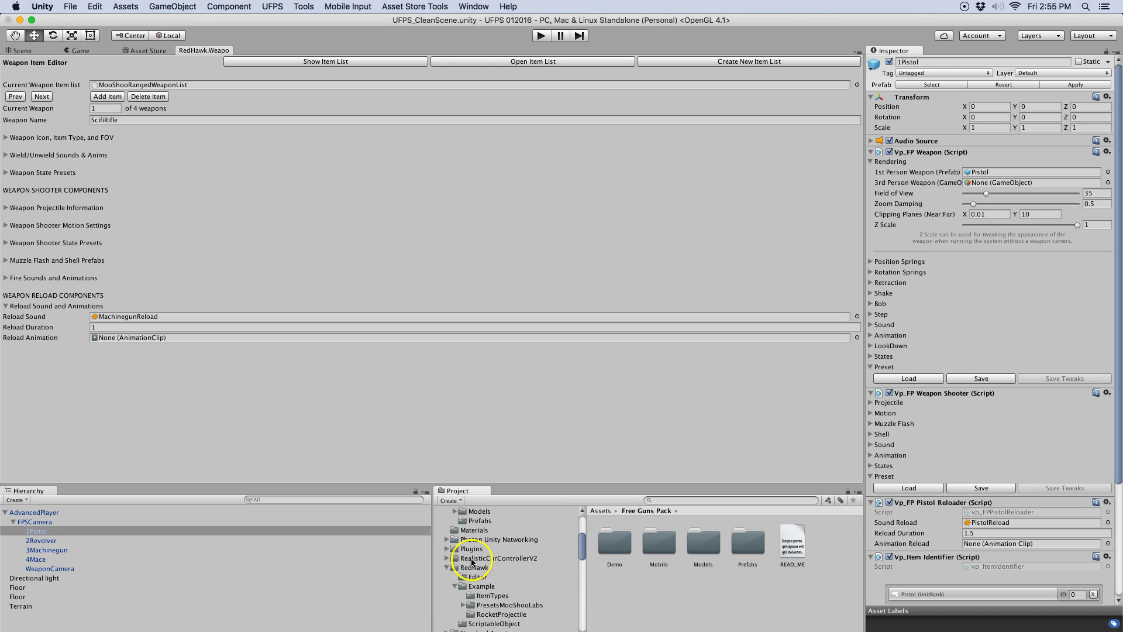
click(483, 523)
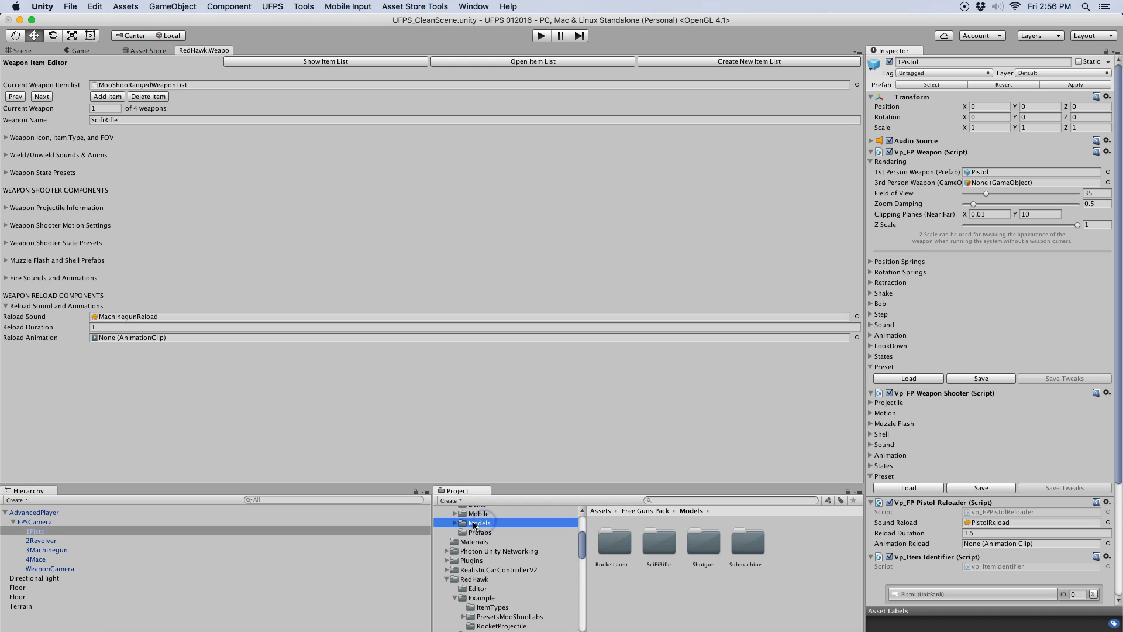
double_click(673, 549)
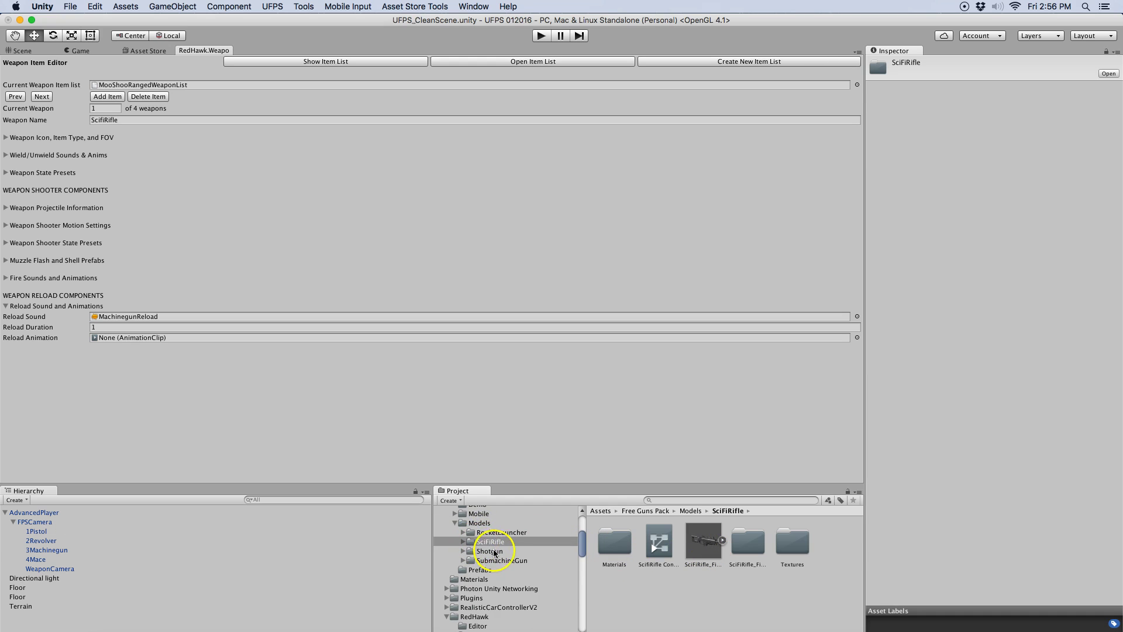
click(706, 544)
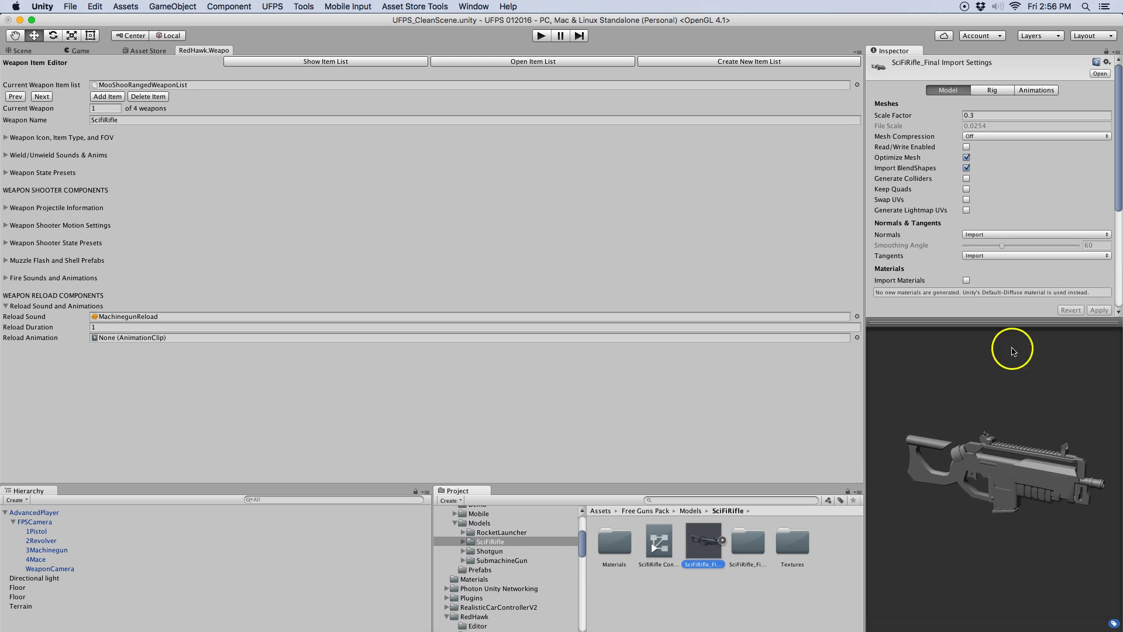
click(998, 92)
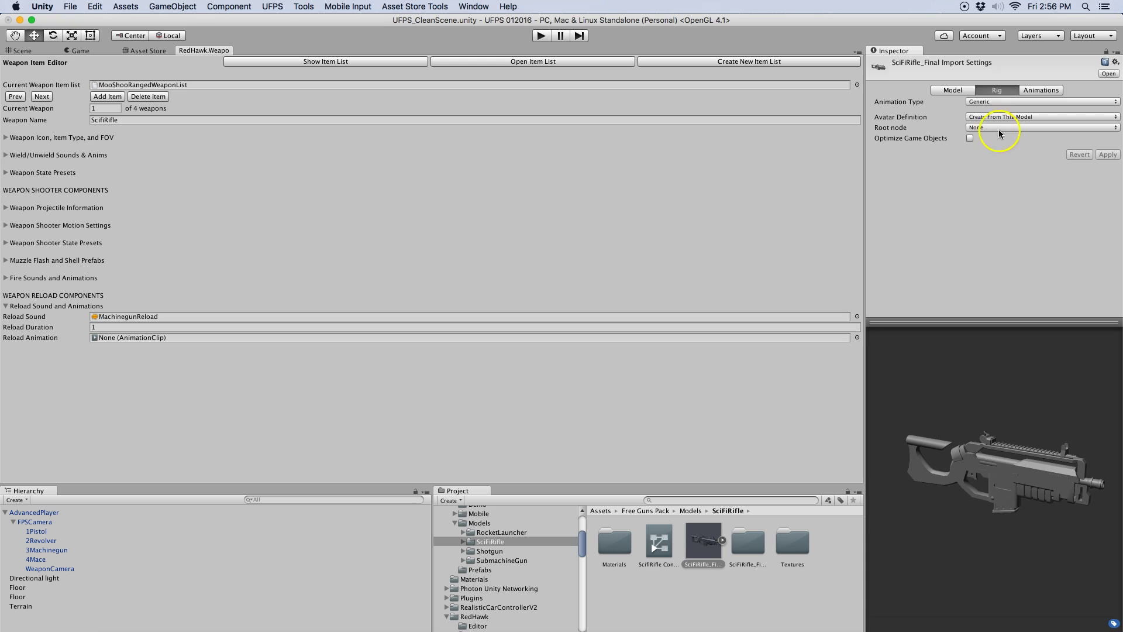
click(990, 103)
click(992, 94)
click(1107, 134)
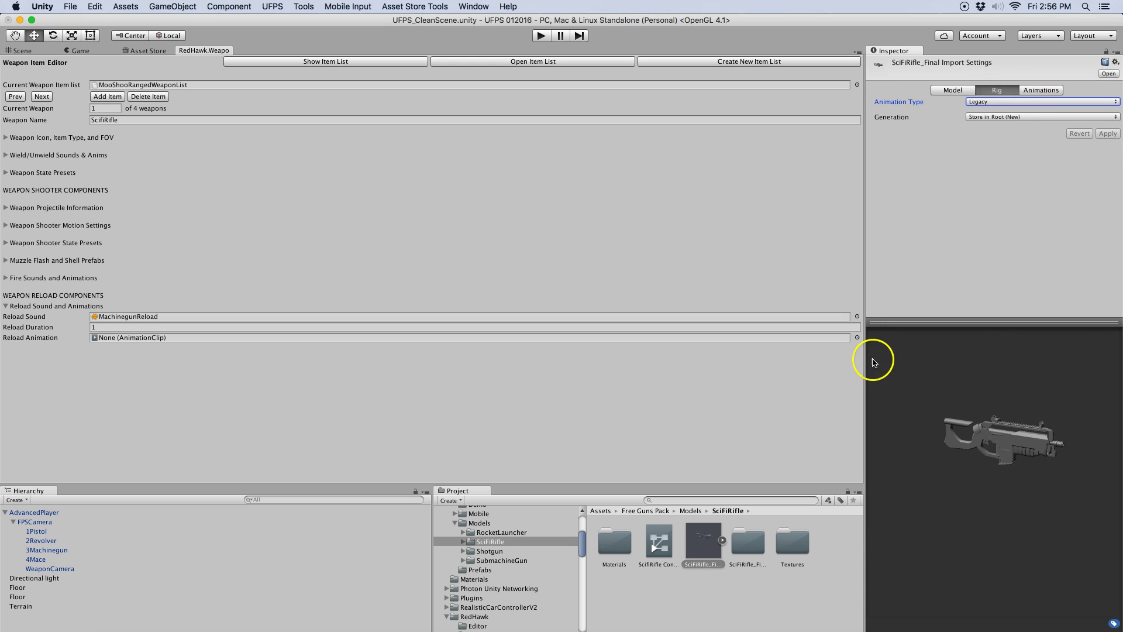
Preview the model's 1.667-second rifle_reload animation clip.
click(722, 539)
scroll(772, 580, down, 1)
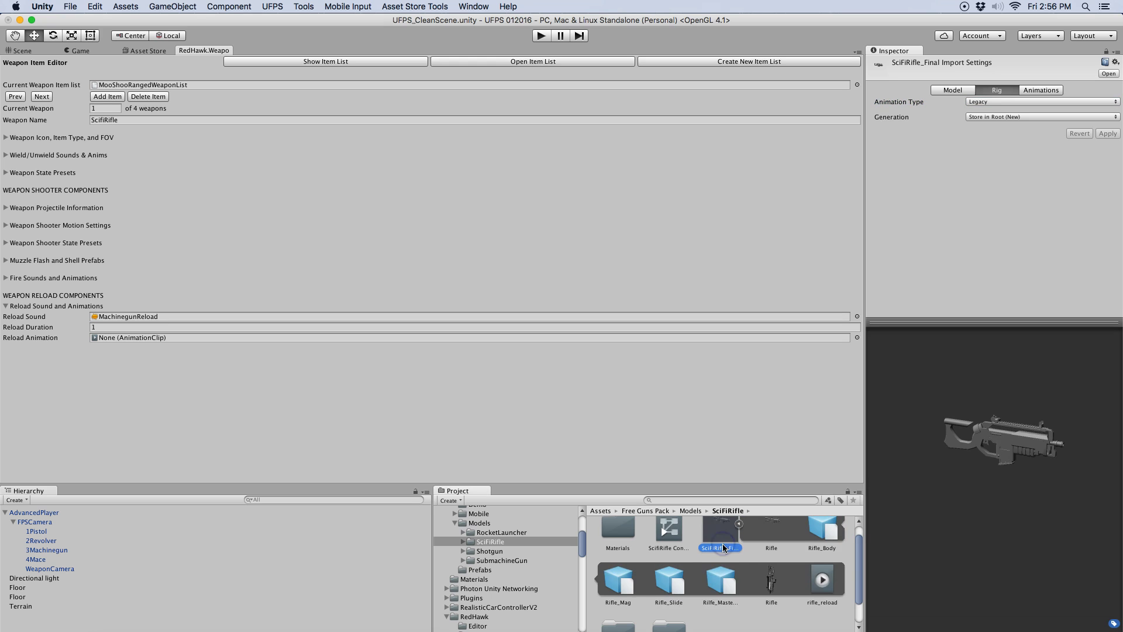
click(819, 586)
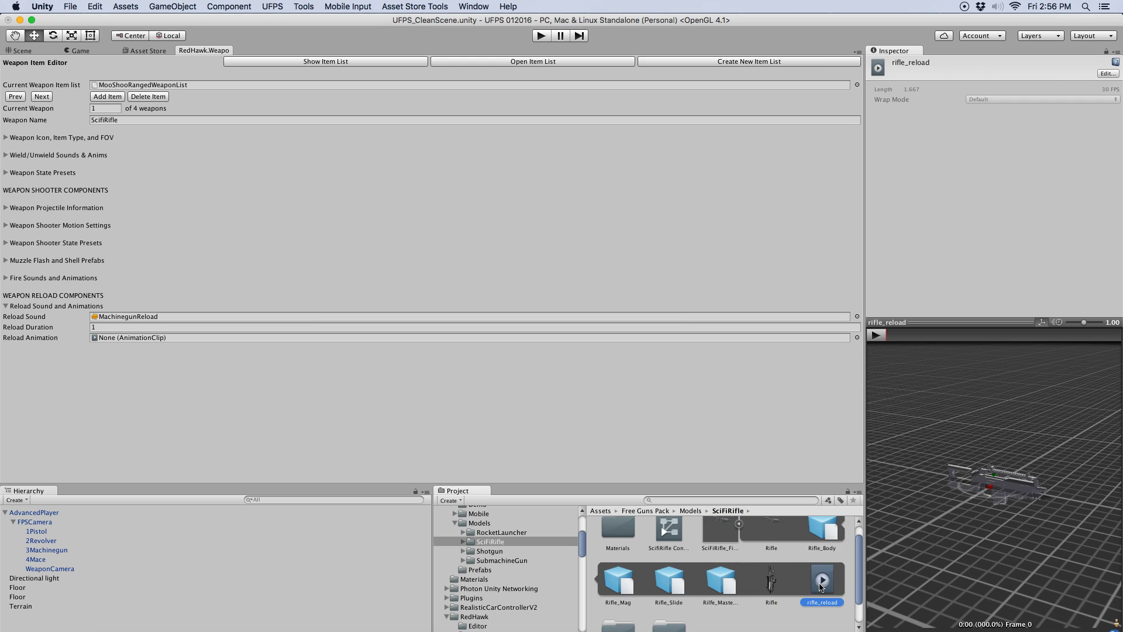
click(876, 334)
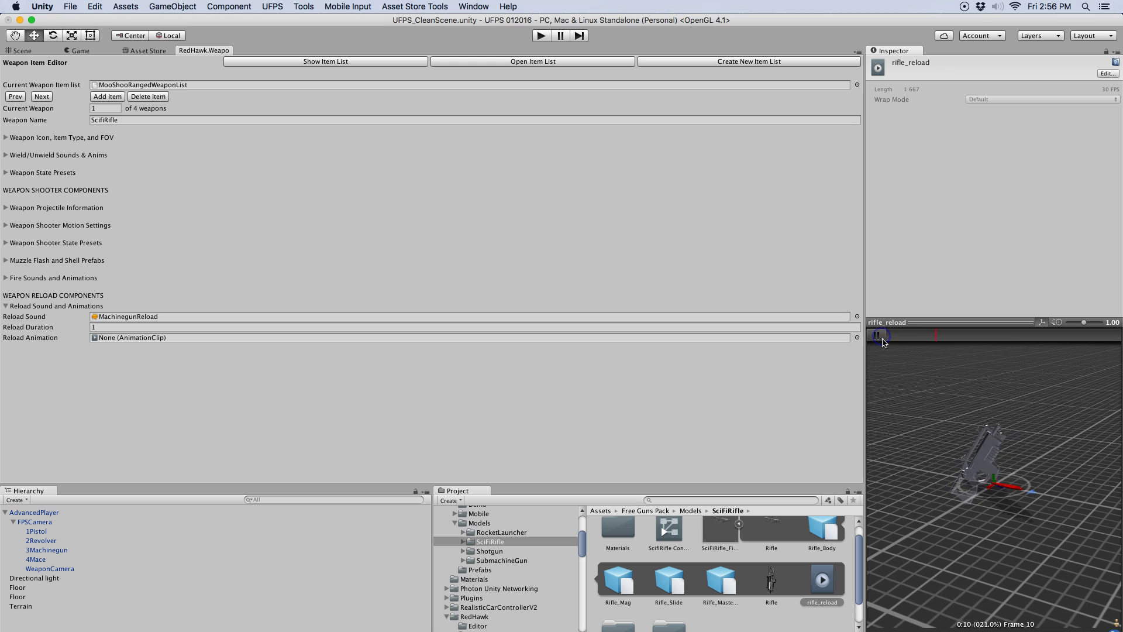
click(880, 337)
click(7, 306)
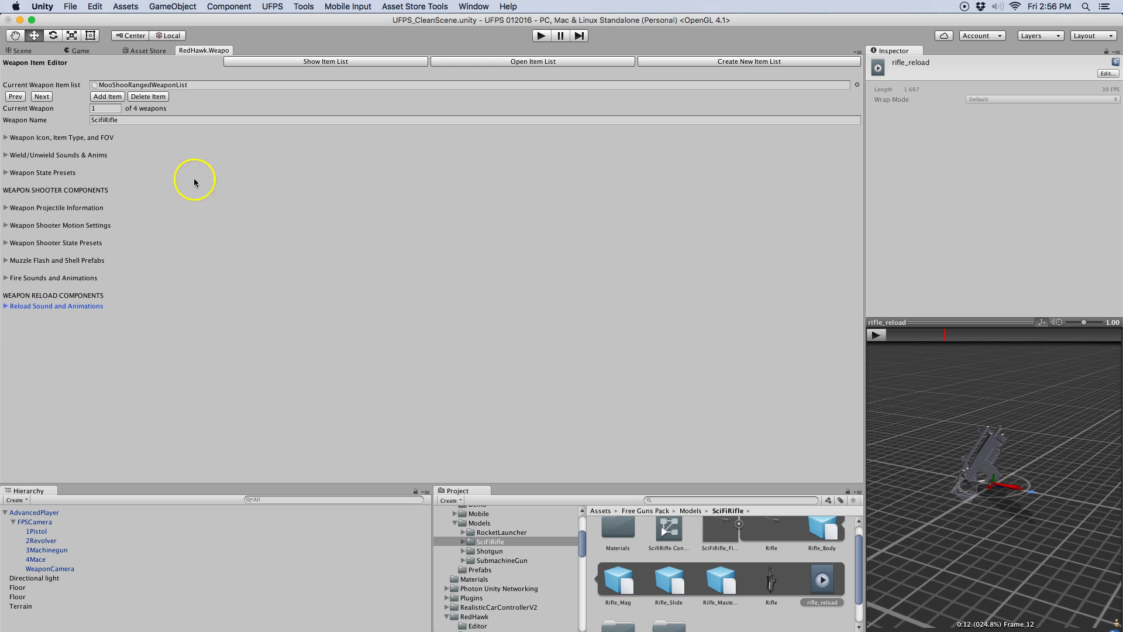
Expand the SciFiRifle's weapon state presets, then show 1Pistol's Vp_FP Weapon States list.
click(5, 174)
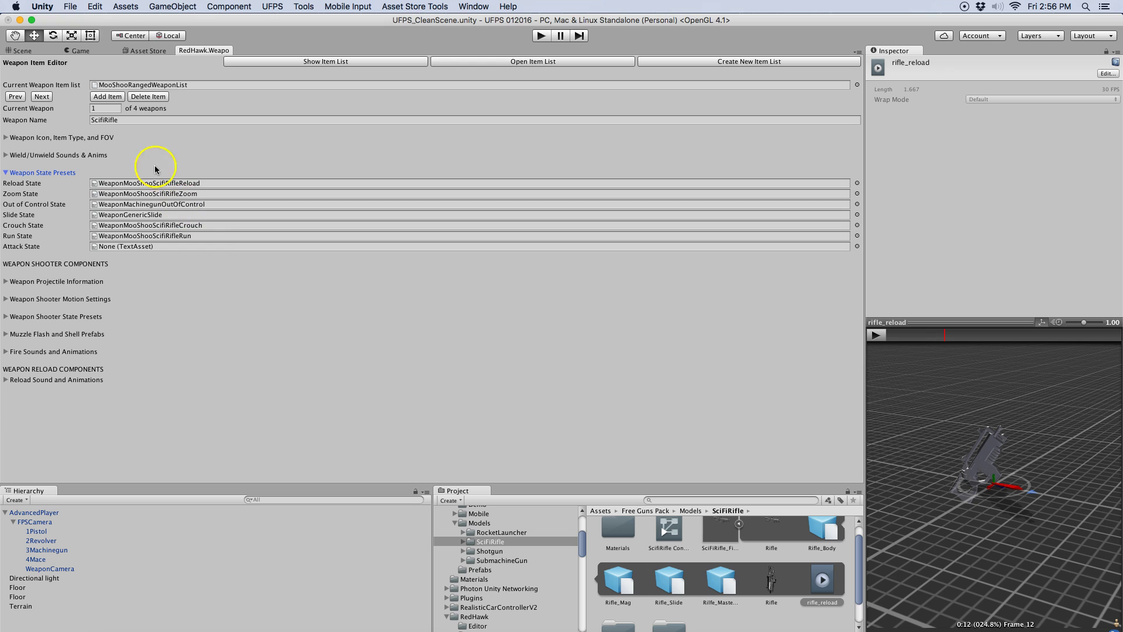
click(36, 532)
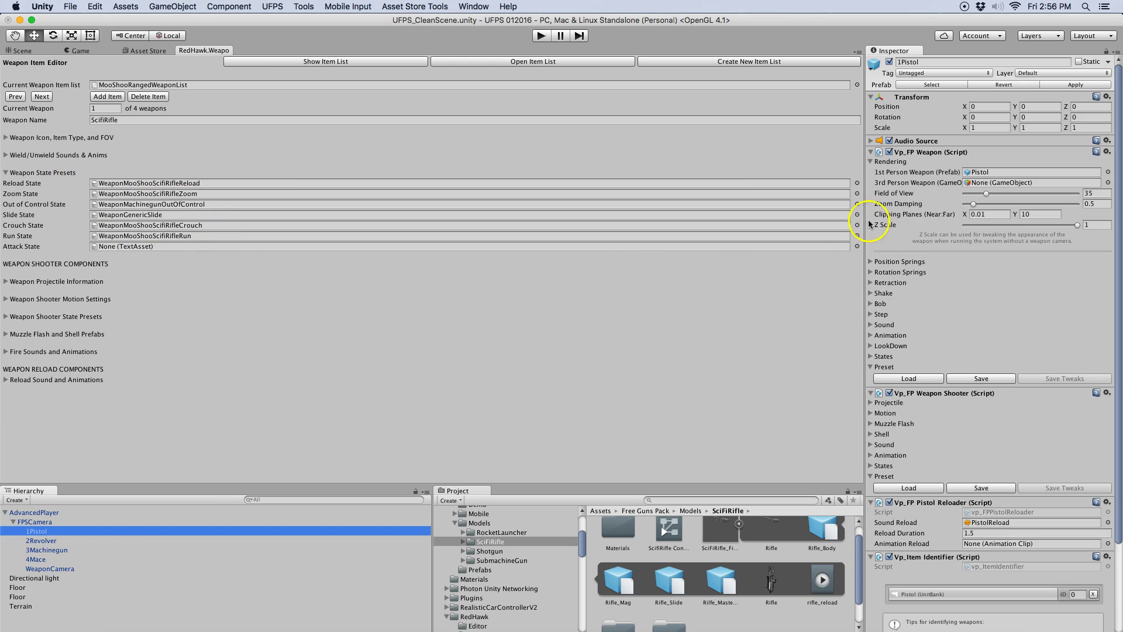
click(871, 162)
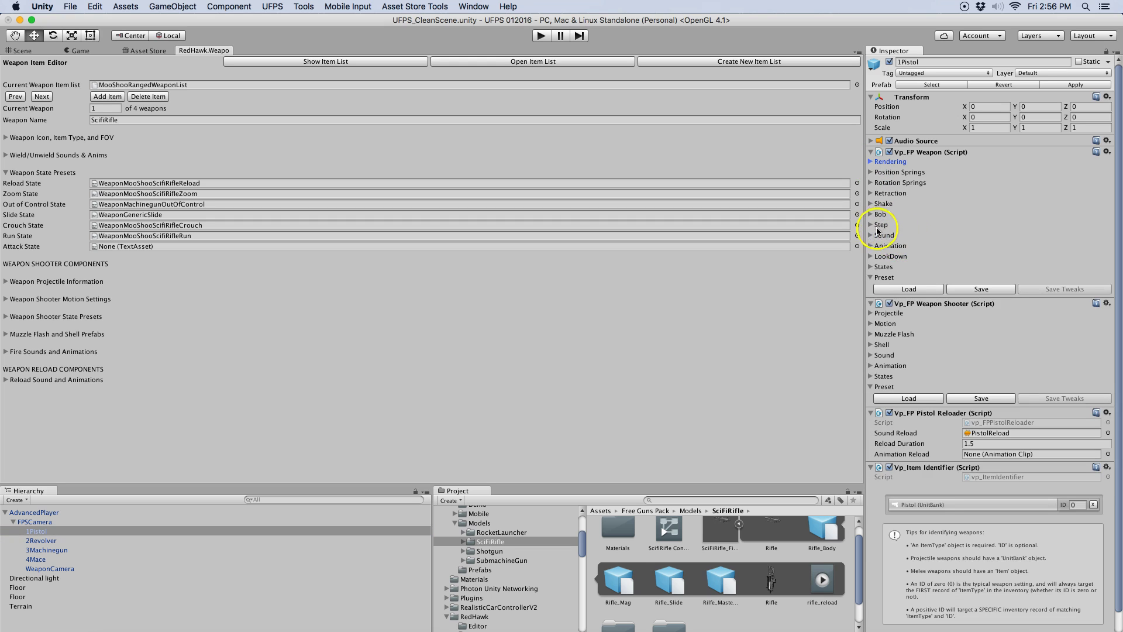
click(871, 268)
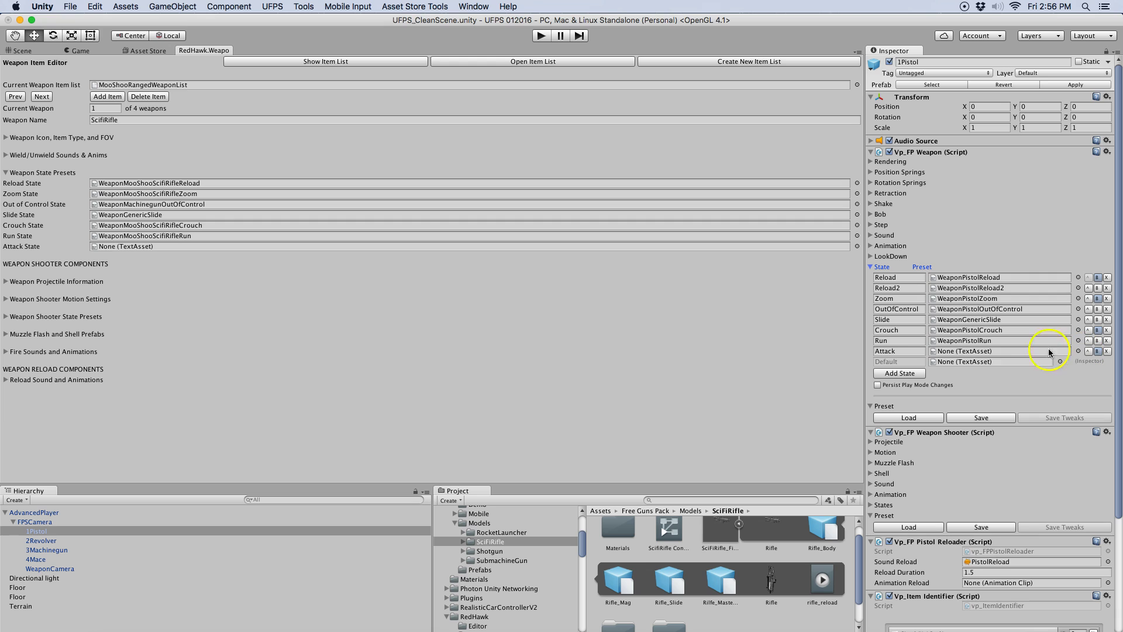
Review the states that Attack blocks (OutOfControl, Crouch, Run), then close and collapse the States list.
click(1098, 351)
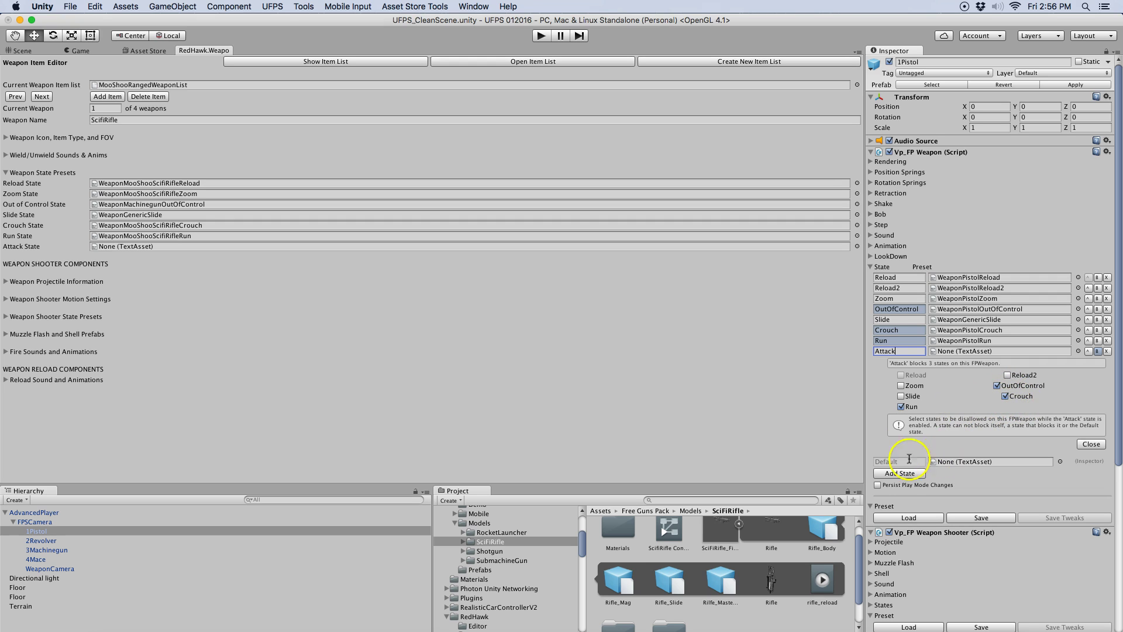
click(895, 340)
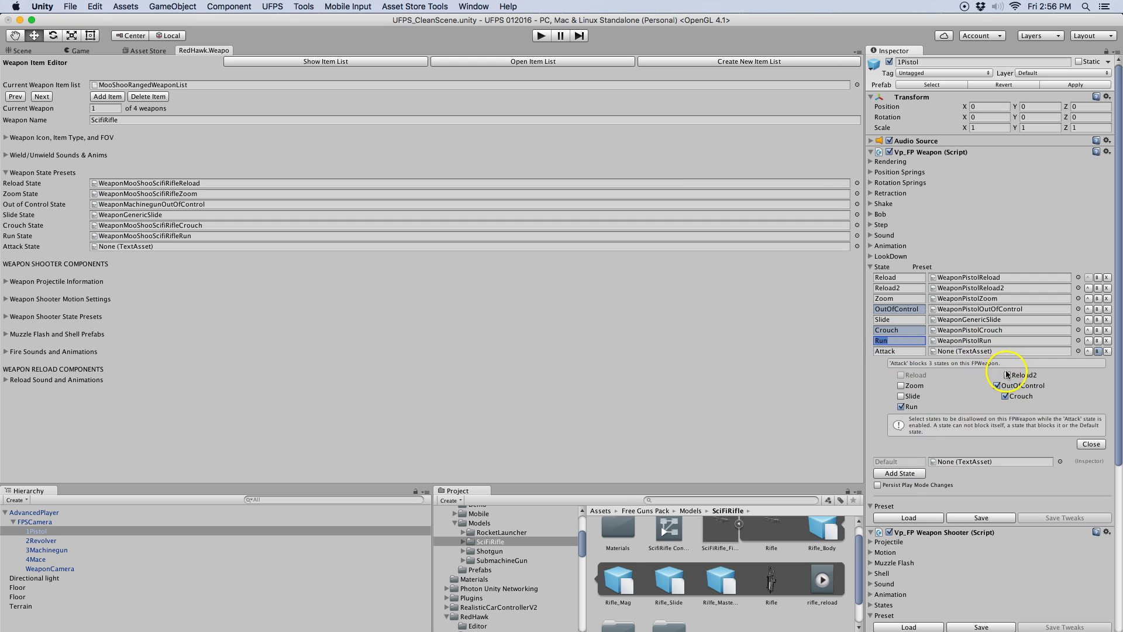
click(912, 329)
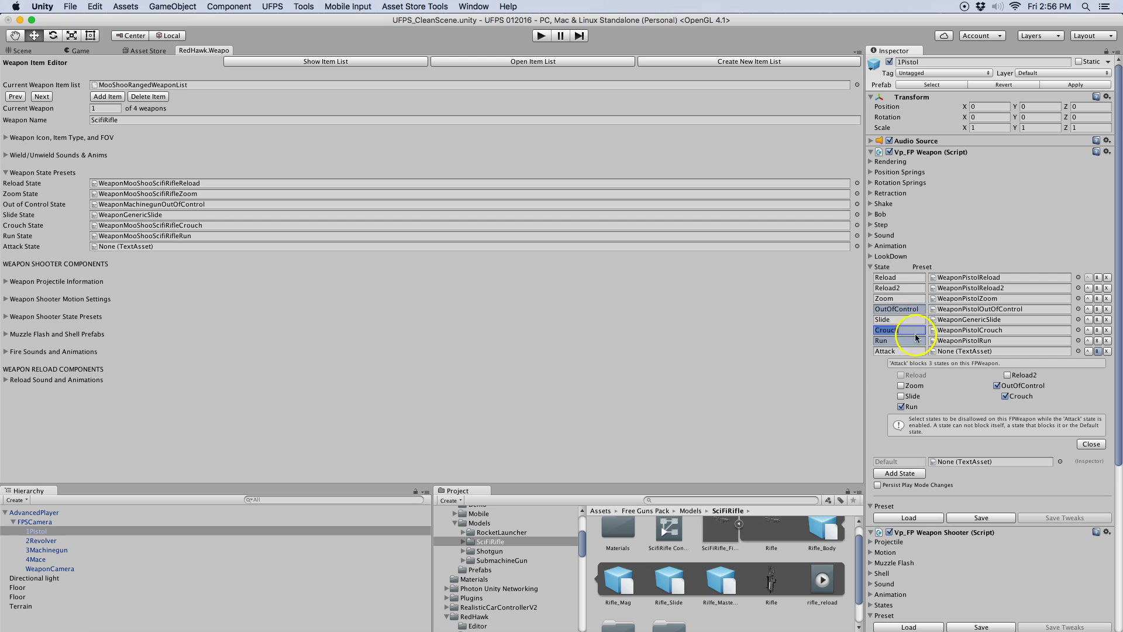
click(901, 289)
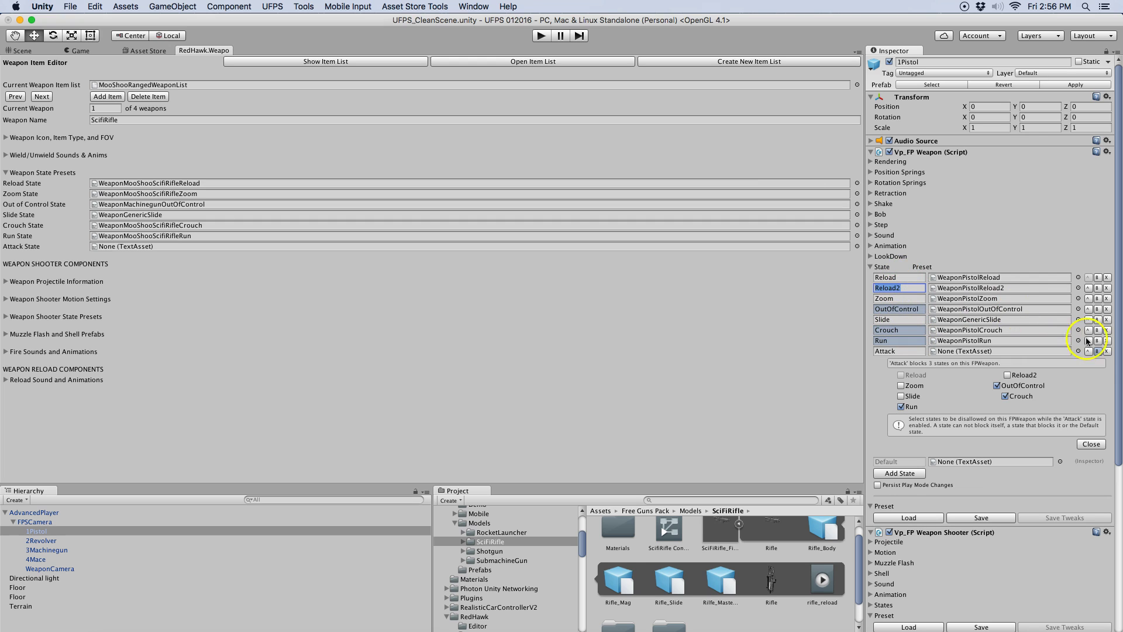
click(1098, 352)
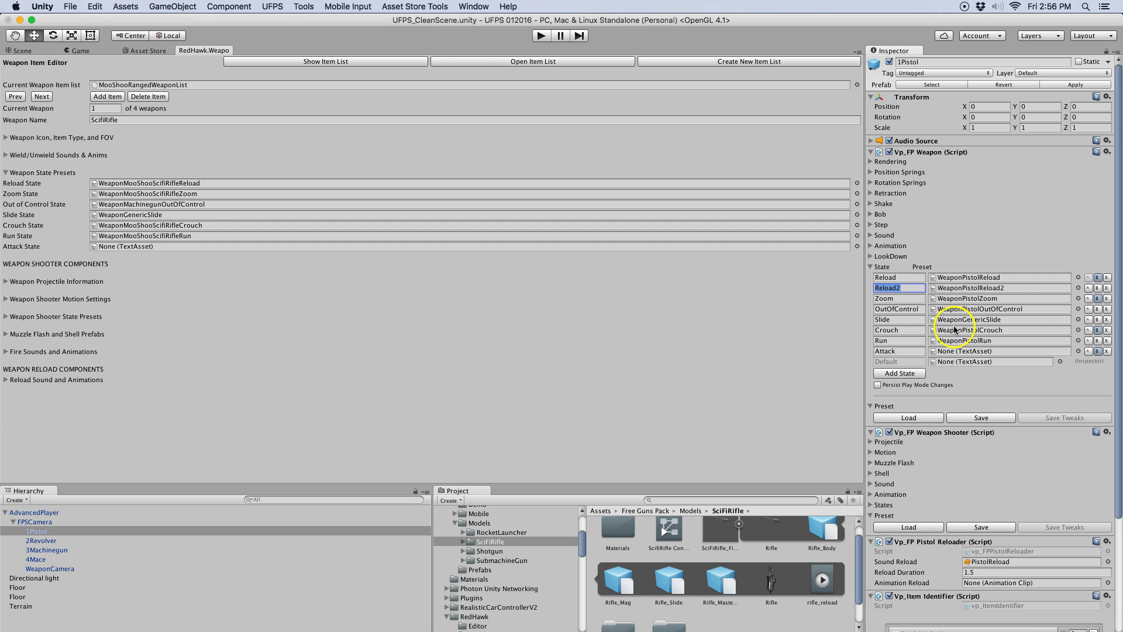
click(871, 267)
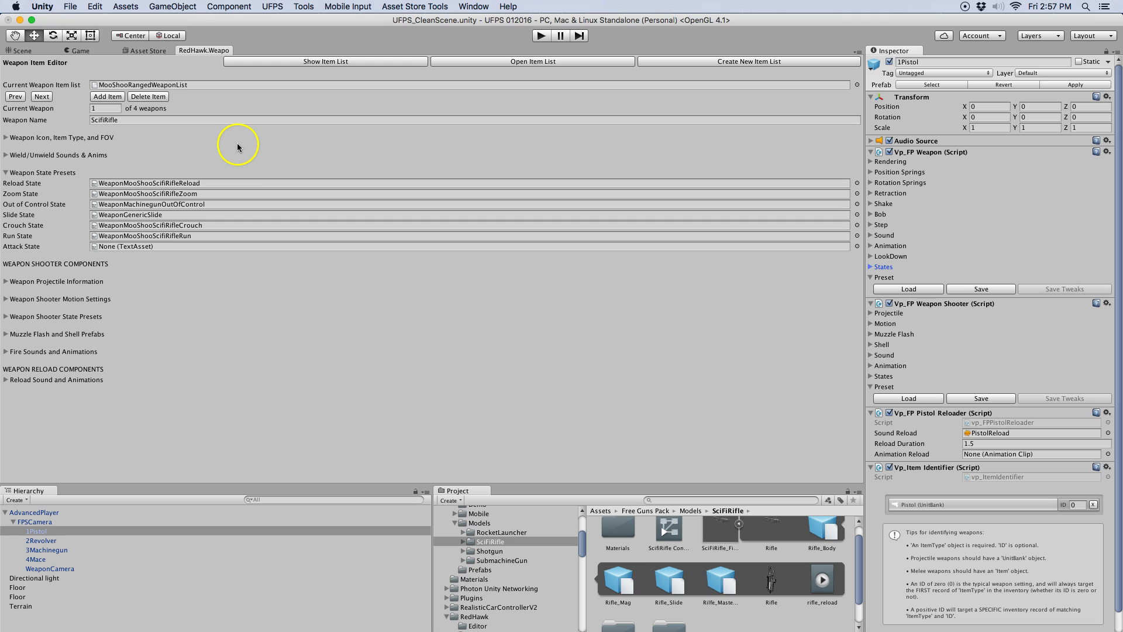
Create a new weapon item list, NewList, and make it the current list.
click(350, 61)
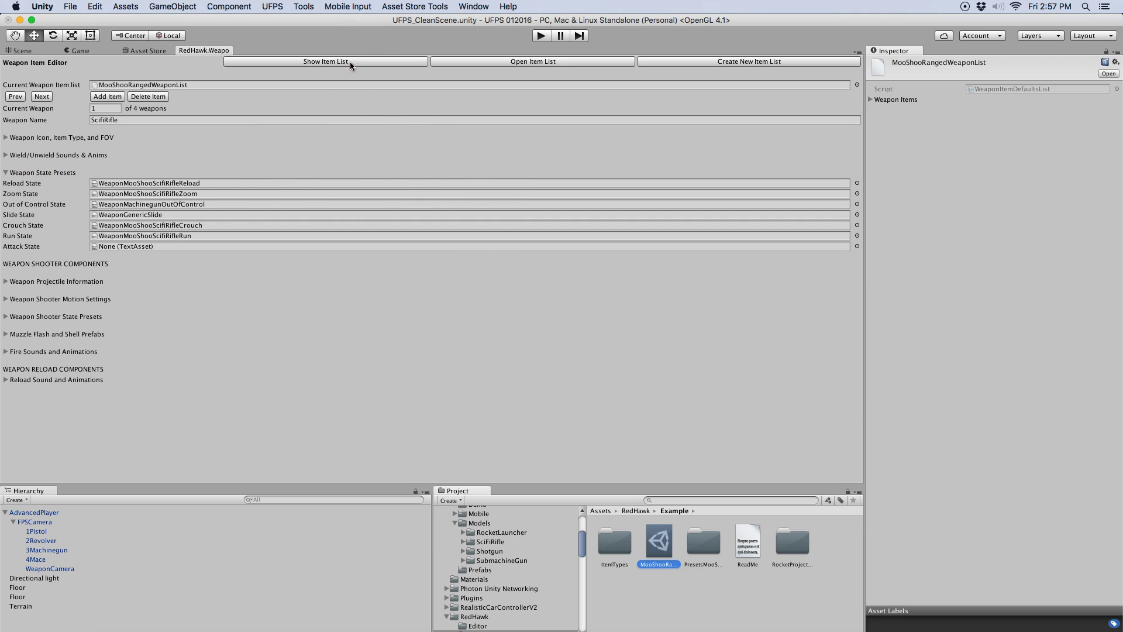
click(727, 62)
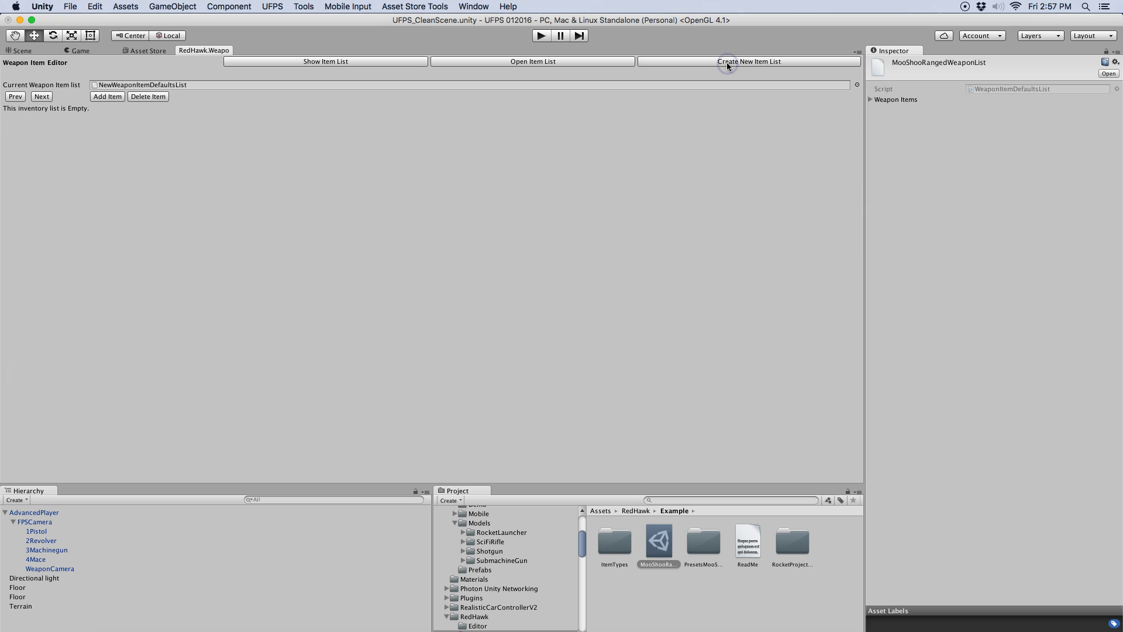
click(194, 86)
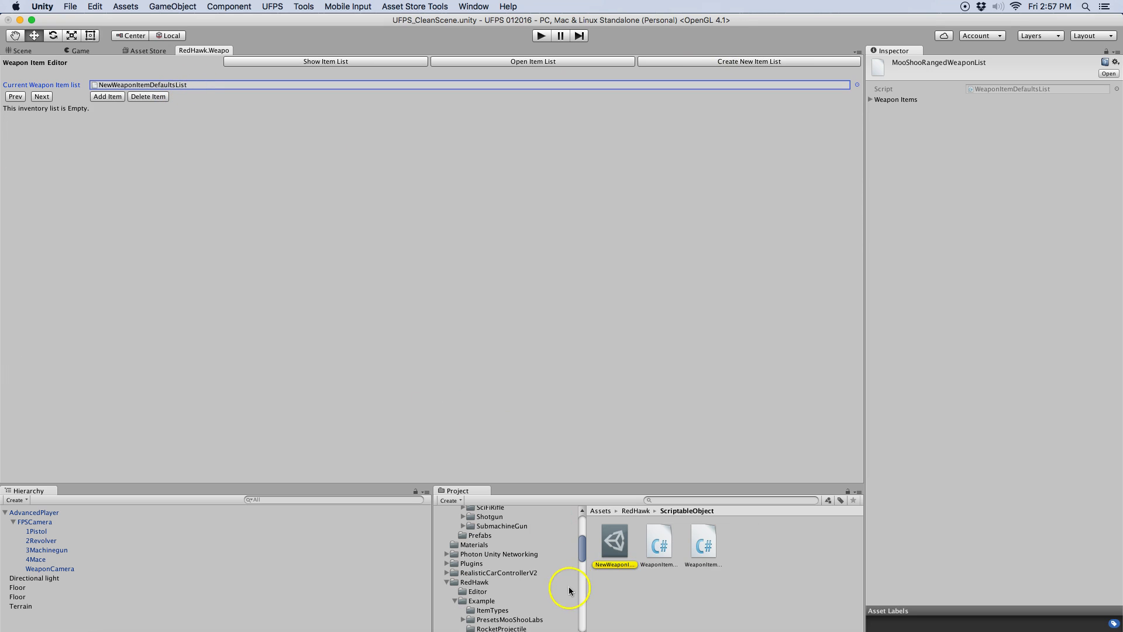
drag(581, 545, 581, 553)
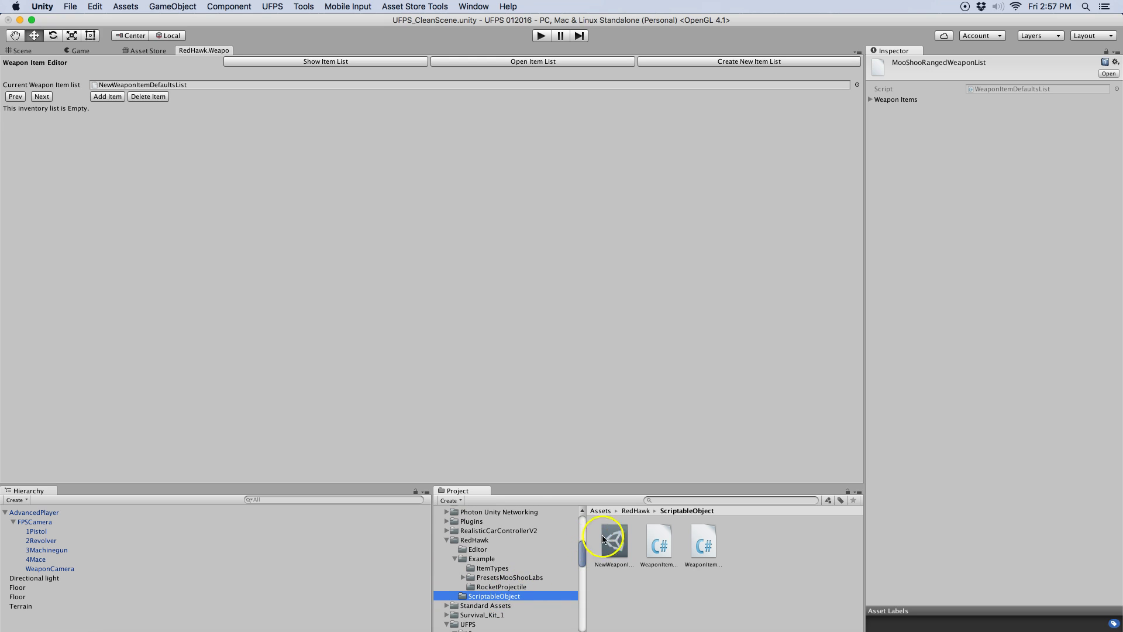
click(621, 539)
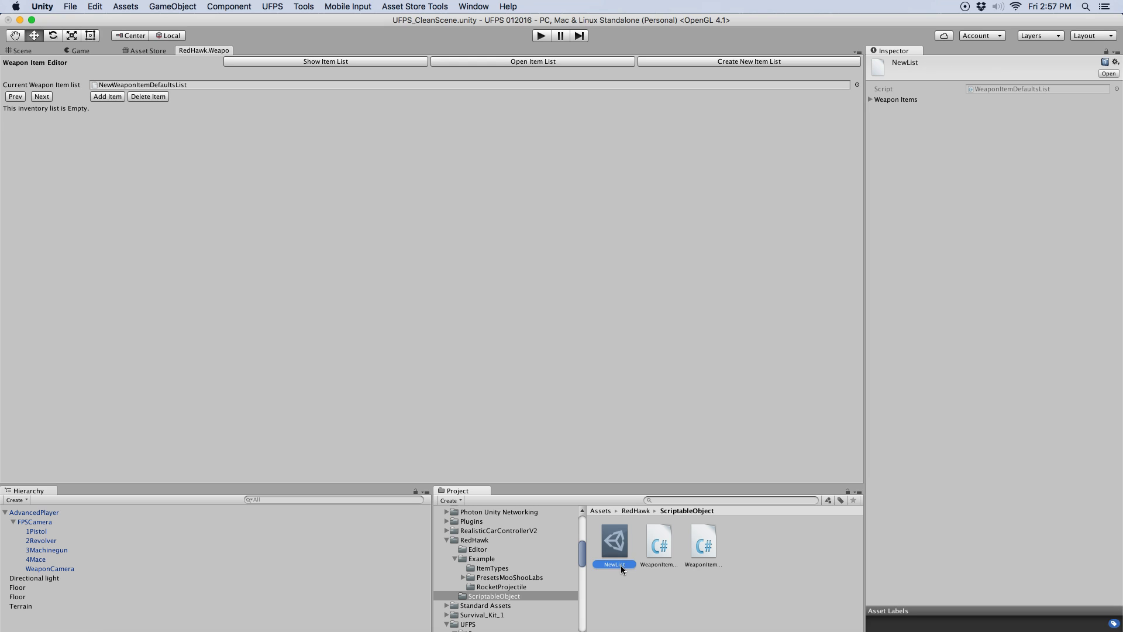
click(298, 90)
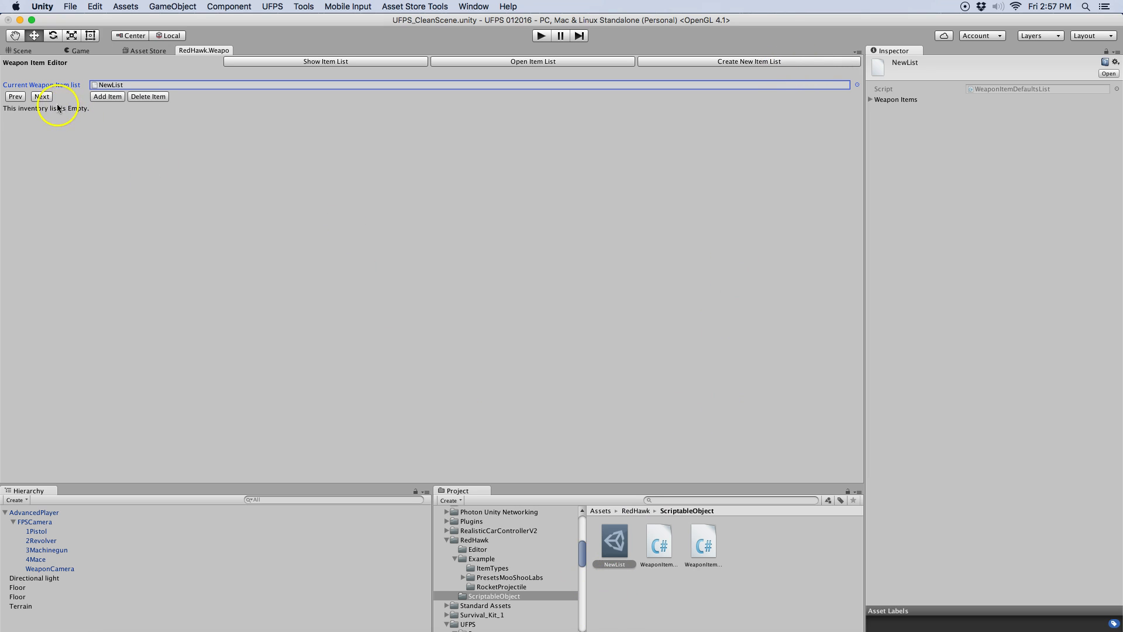
Add a first weapon and look through its wield, icon/FOV and state preset foldouts.
click(108, 97)
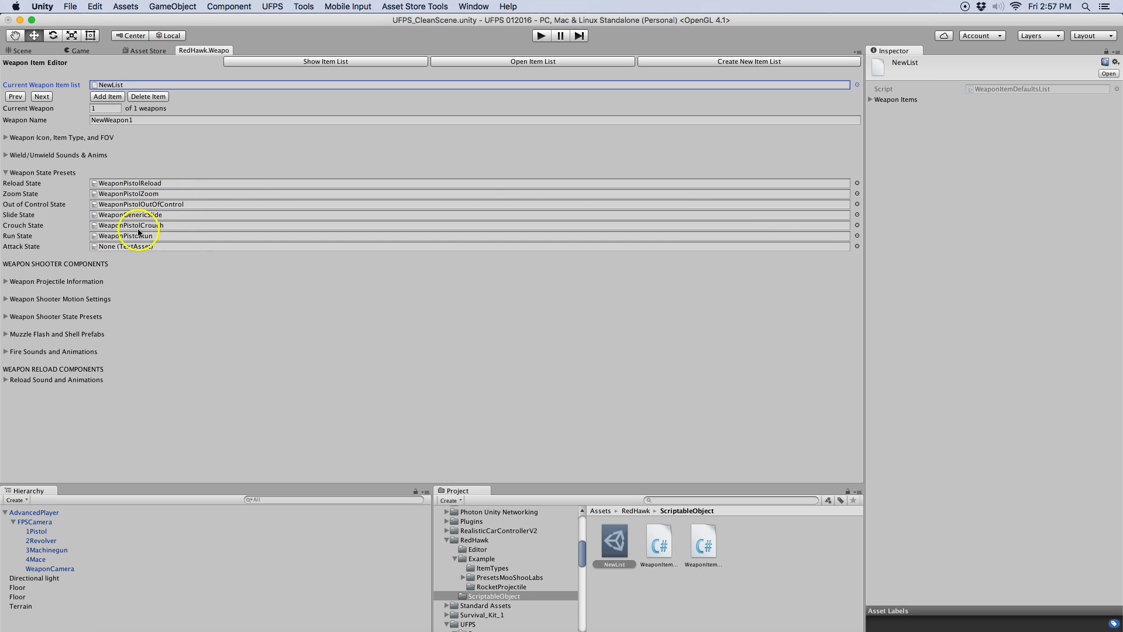
click(27, 173)
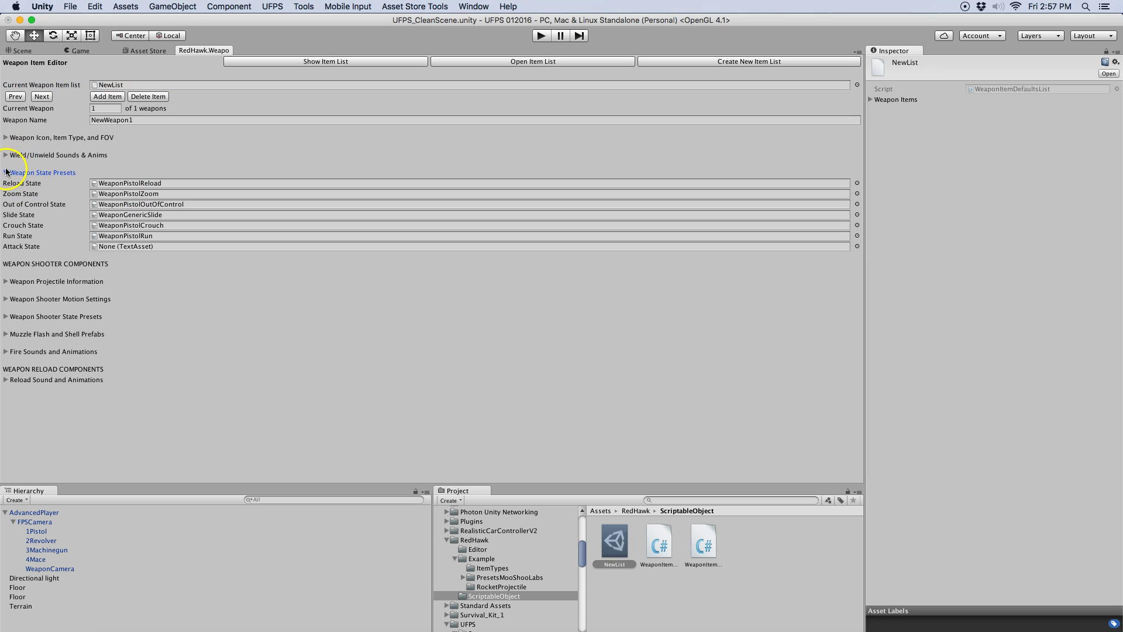
click(6, 172)
click(7, 157)
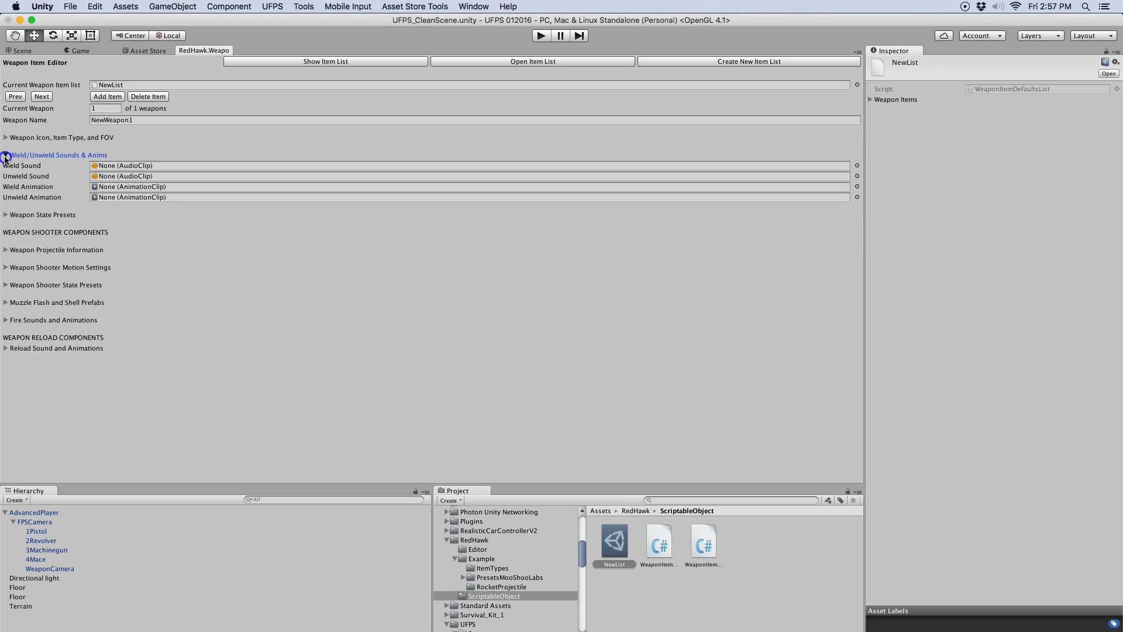
click(5, 156)
click(4, 138)
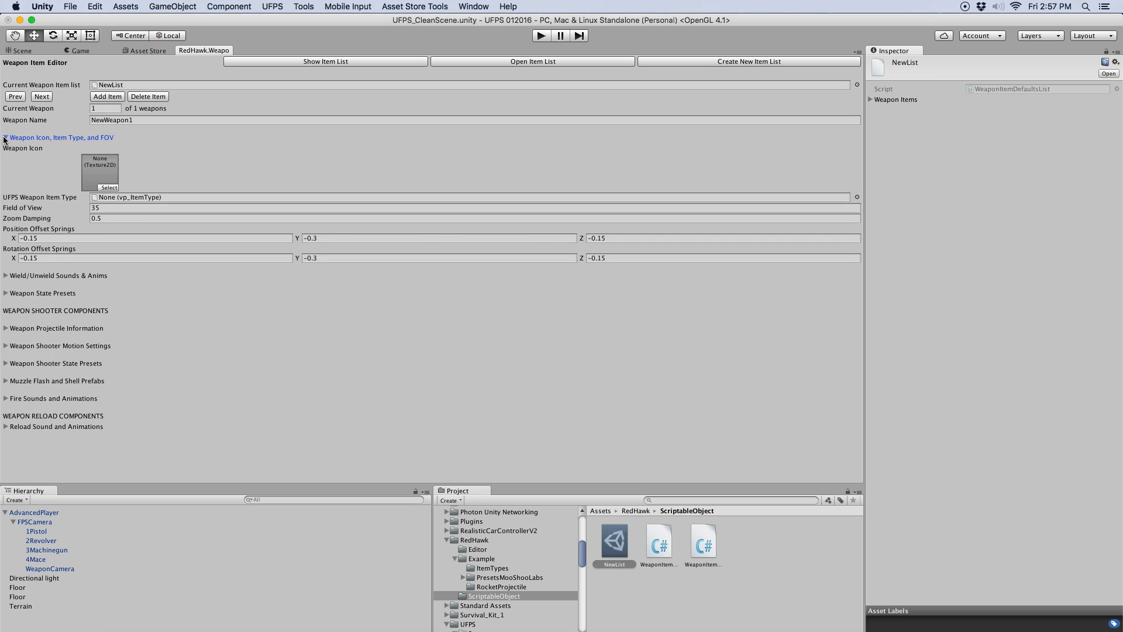
click(5, 138)
click(5, 173)
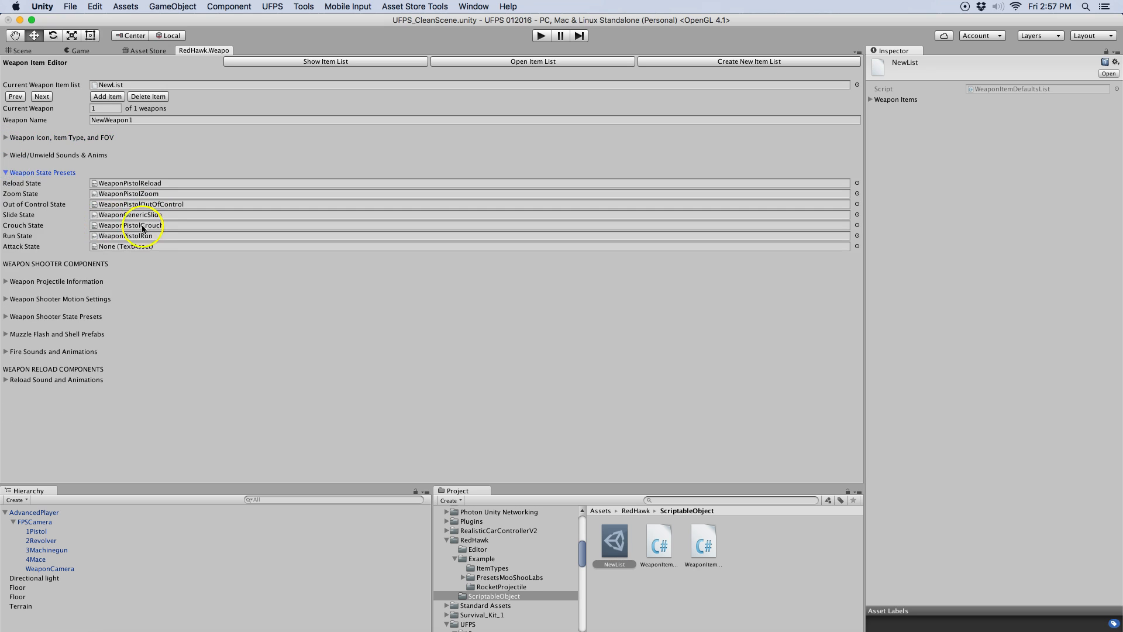
click(7, 173)
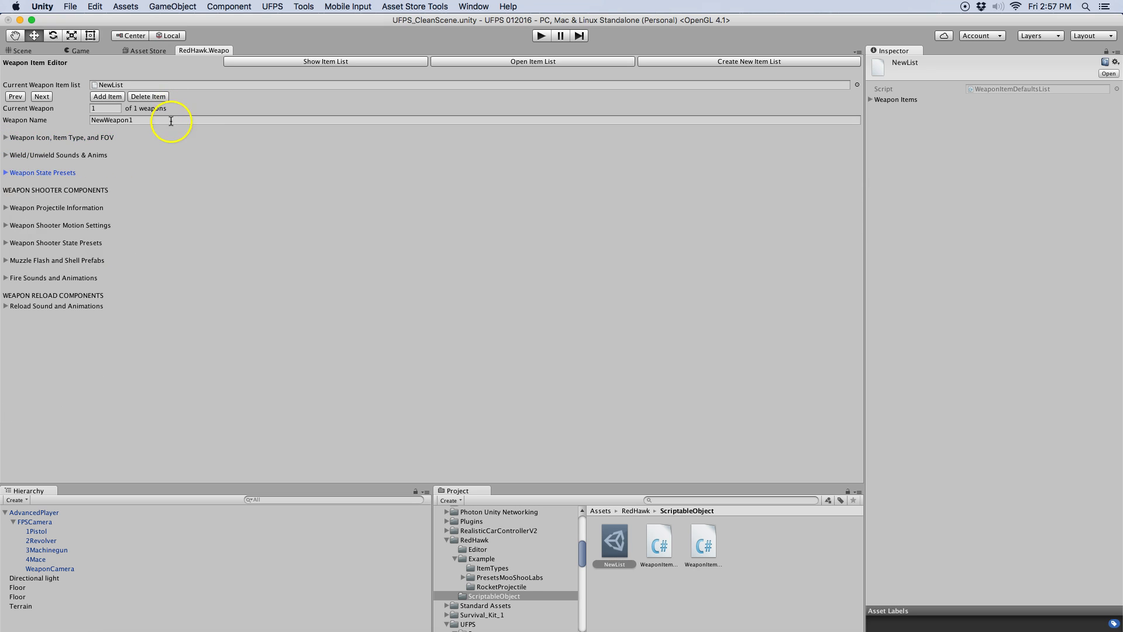
Add more weapon items until NewList shows 7 of 7 weapons.
click(108, 97)
click(108, 97)
click(109, 97)
click(147, 119)
click(108, 97)
click(150, 97)
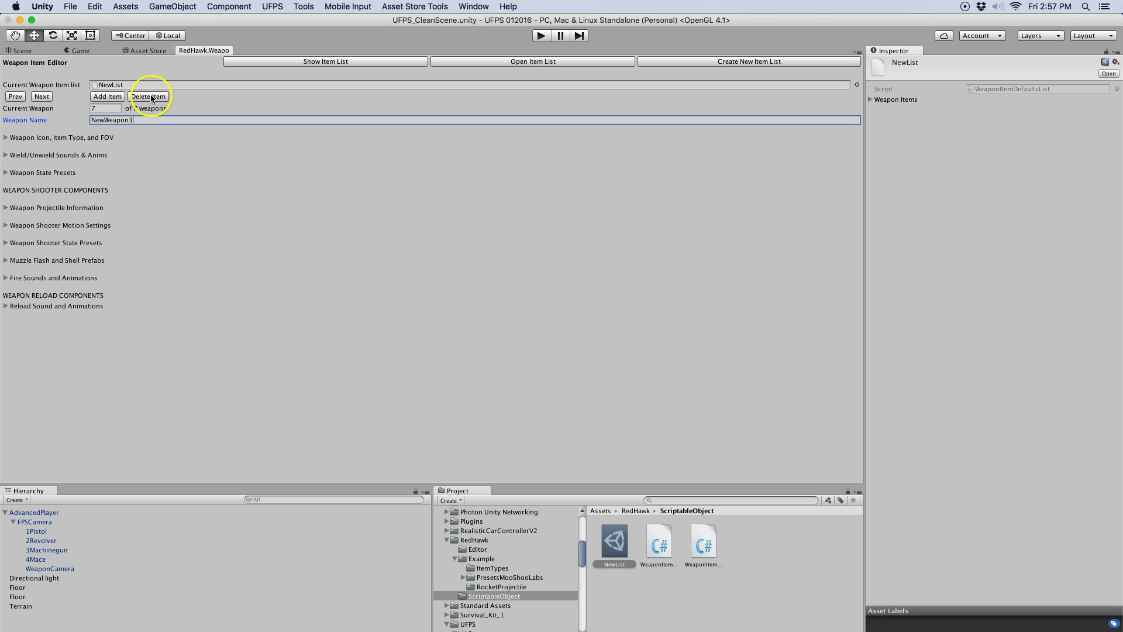
Select NewList and inspect its Weapon Items in the Inspector, then collapse them.
click(647, 603)
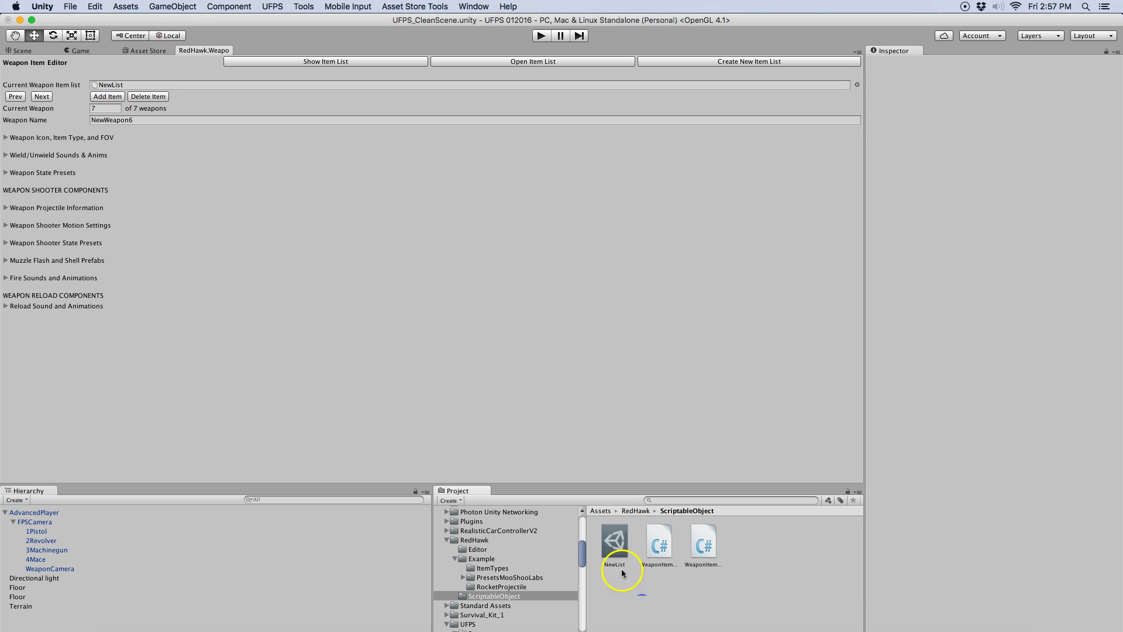
click(615, 541)
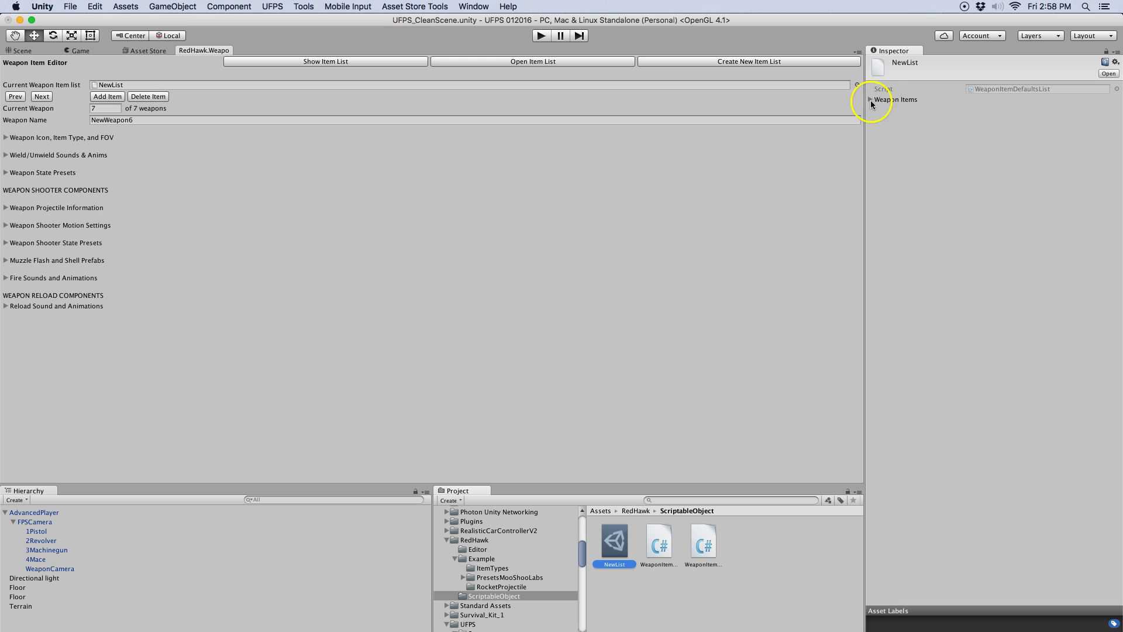
click(870, 100)
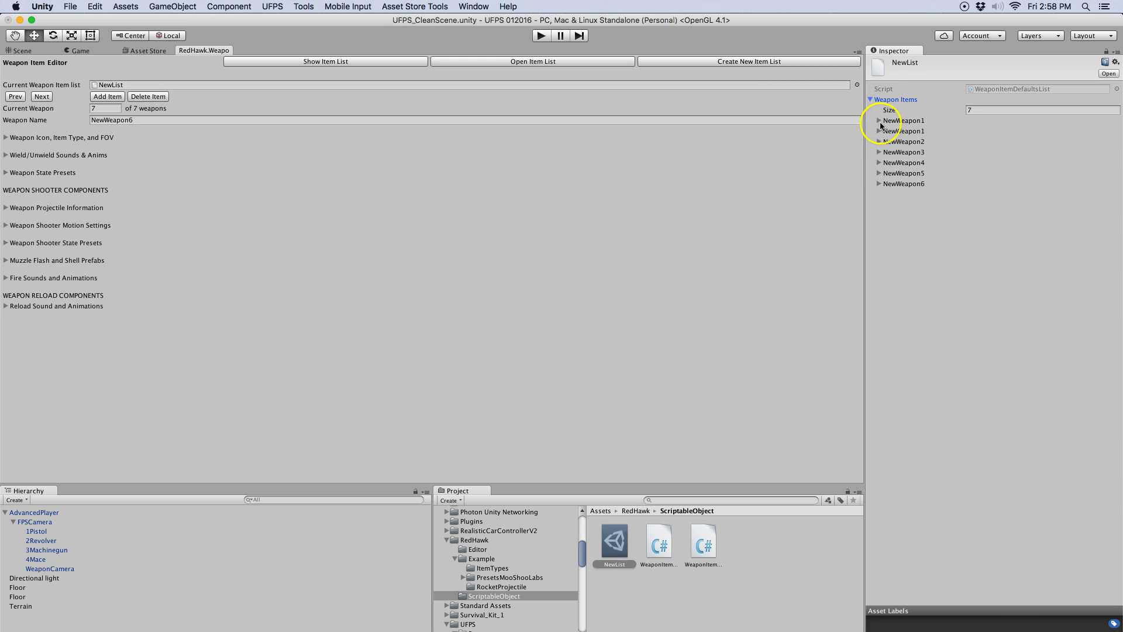
click(879, 120)
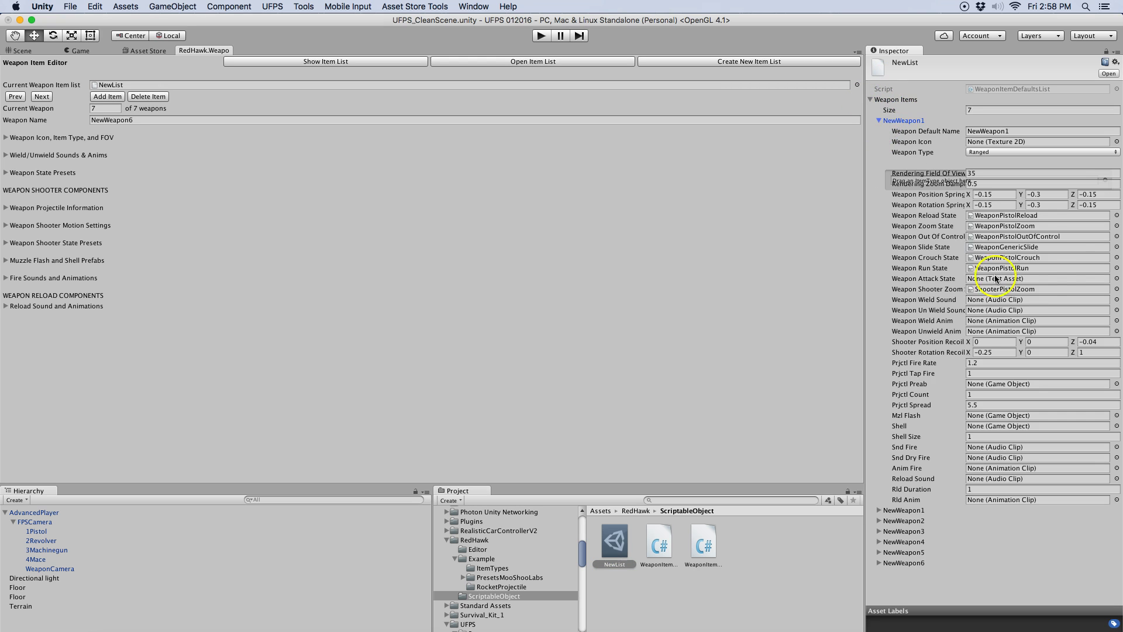
click(879, 120)
click(871, 99)
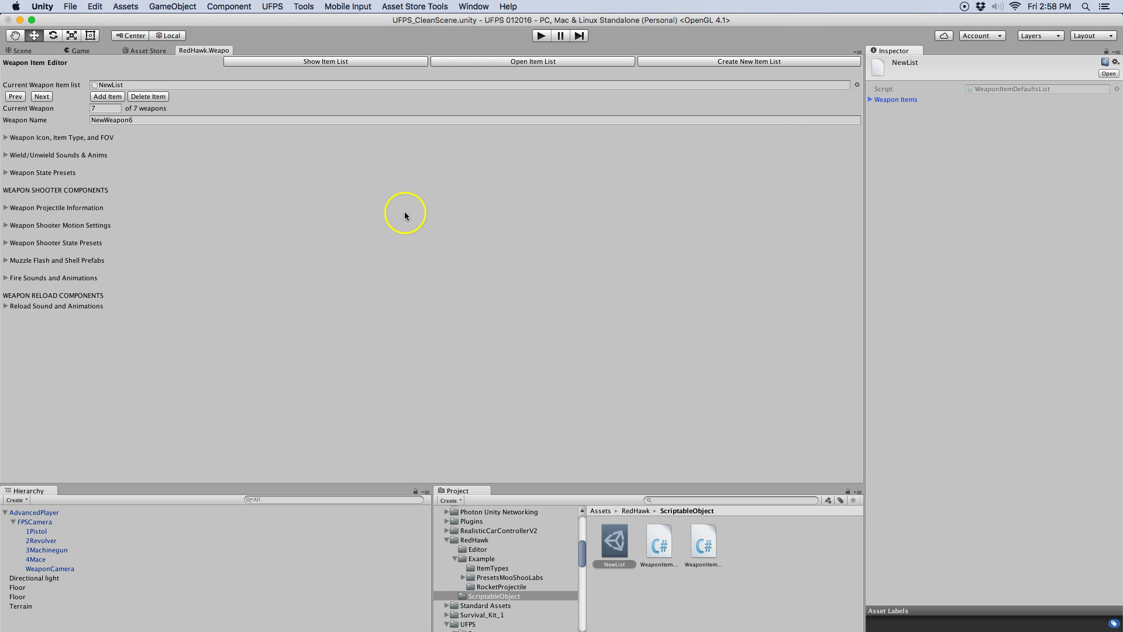
Delete every weapon item until the inventory list reads empty.
click(164, 97)
click(160, 97)
click(160, 97)
click(159, 96)
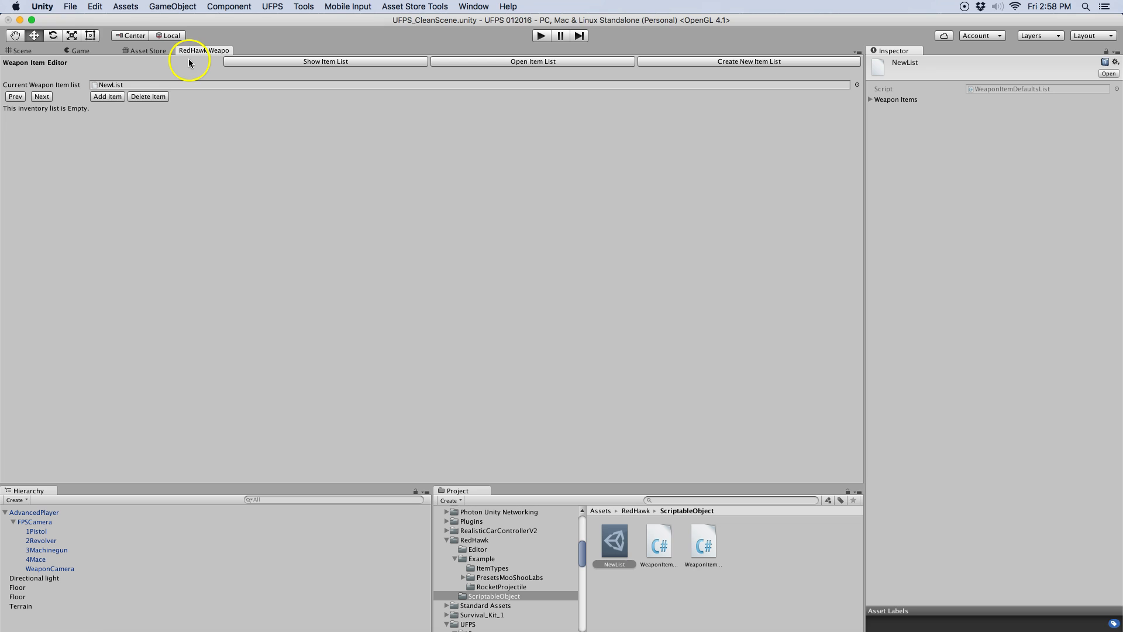
Close the Weapon Item Editor tab and bring up the Tools > RedHawk menu.
right_click(209, 49)
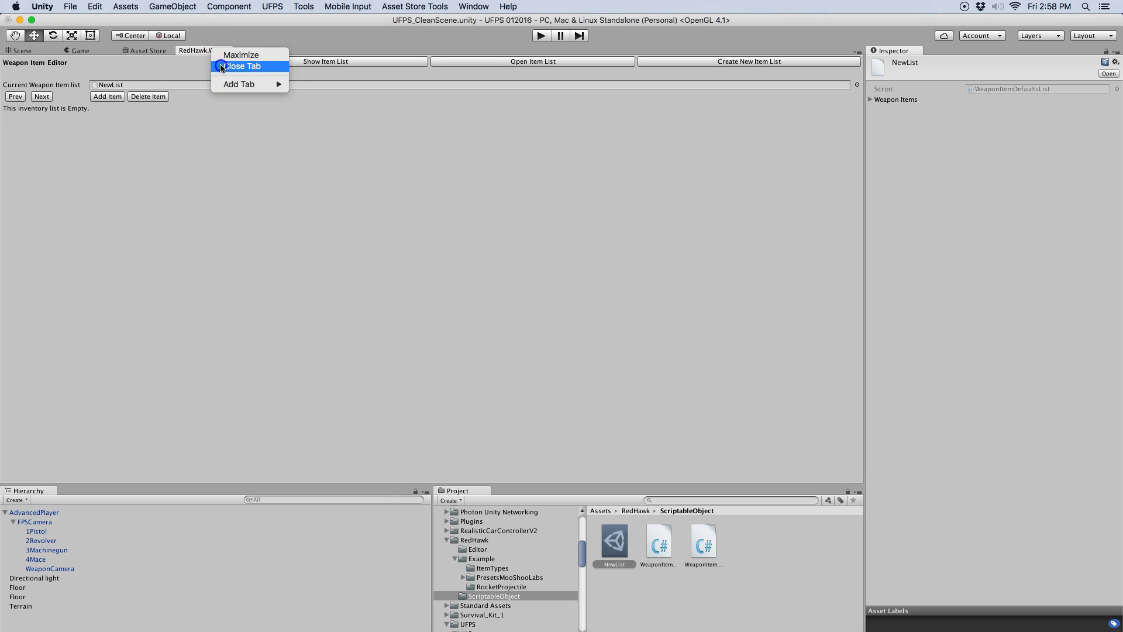
click(222, 66)
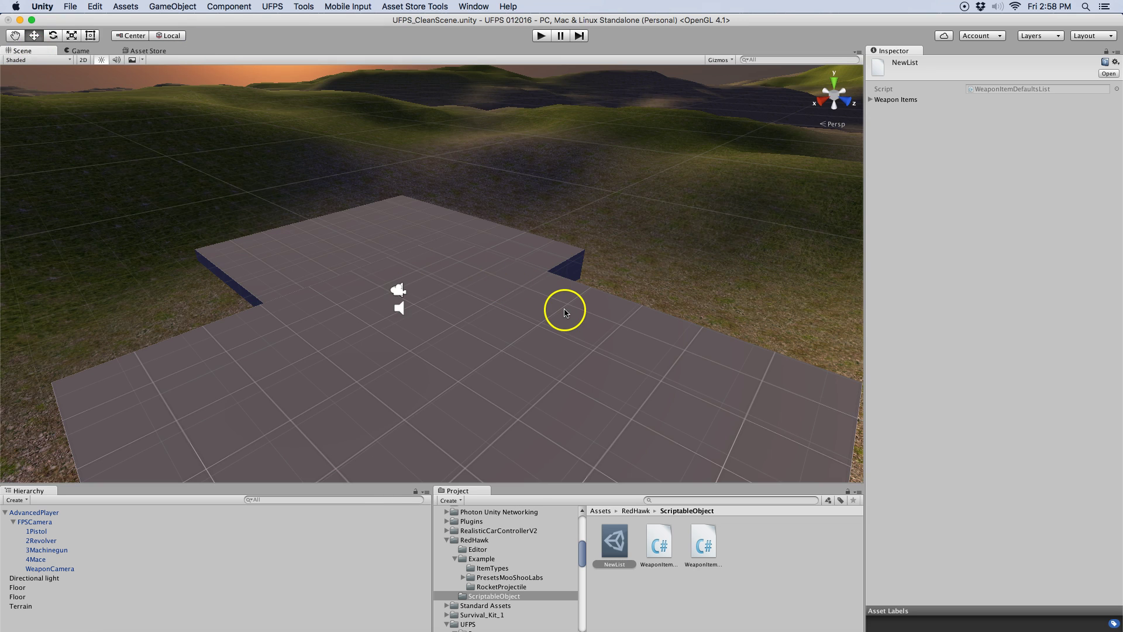
click(303, 7)
mouse_move(314, 34)
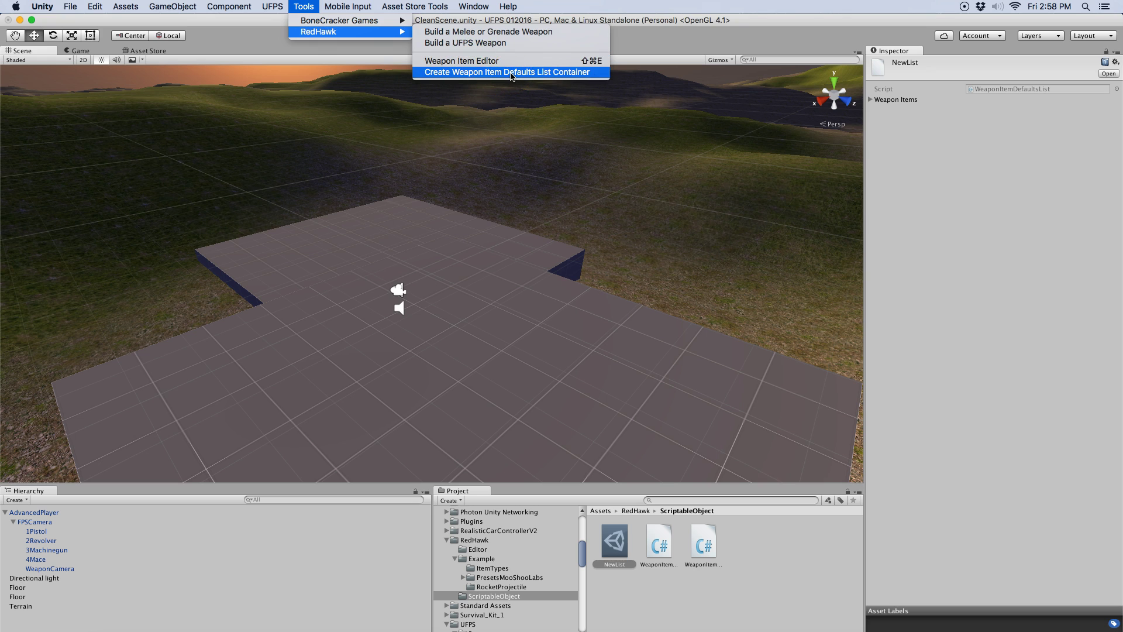
click(493, 64)
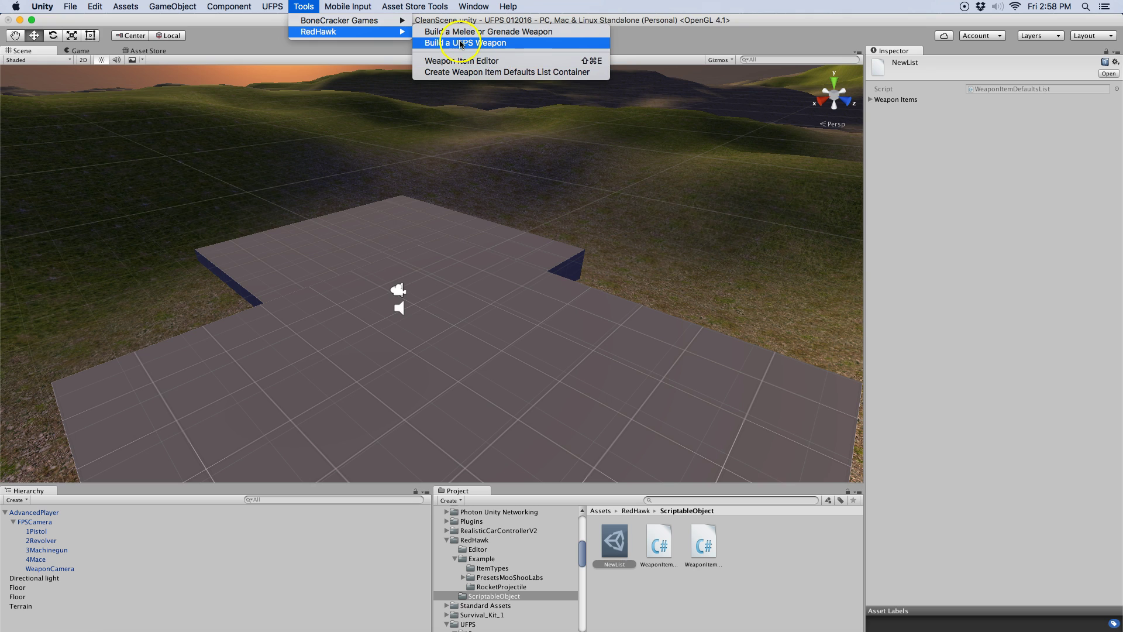
In Build a UFPS Weapon, choose MooShooRangedWeaponList defaults with the SubmachineGun entry.
click(496, 43)
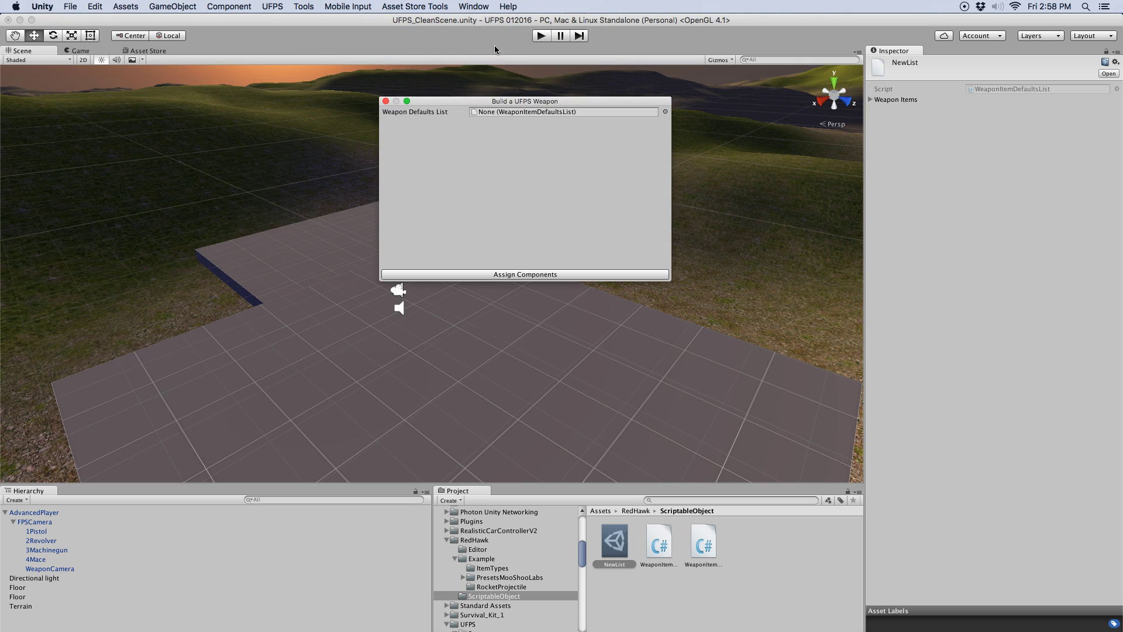
click(508, 112)
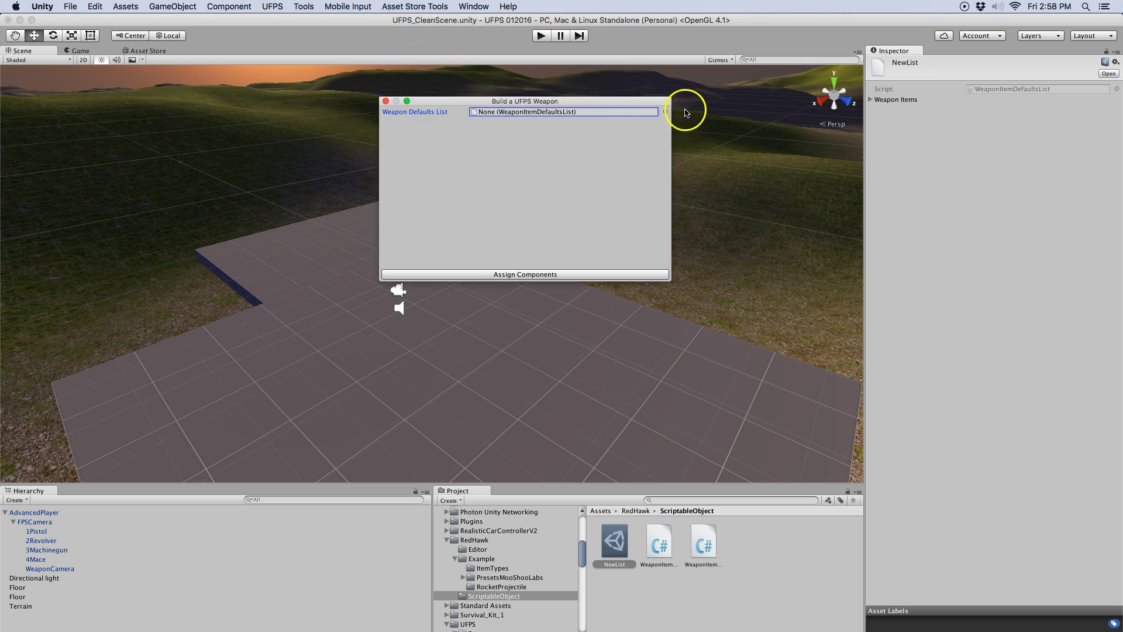
click(665, 112)
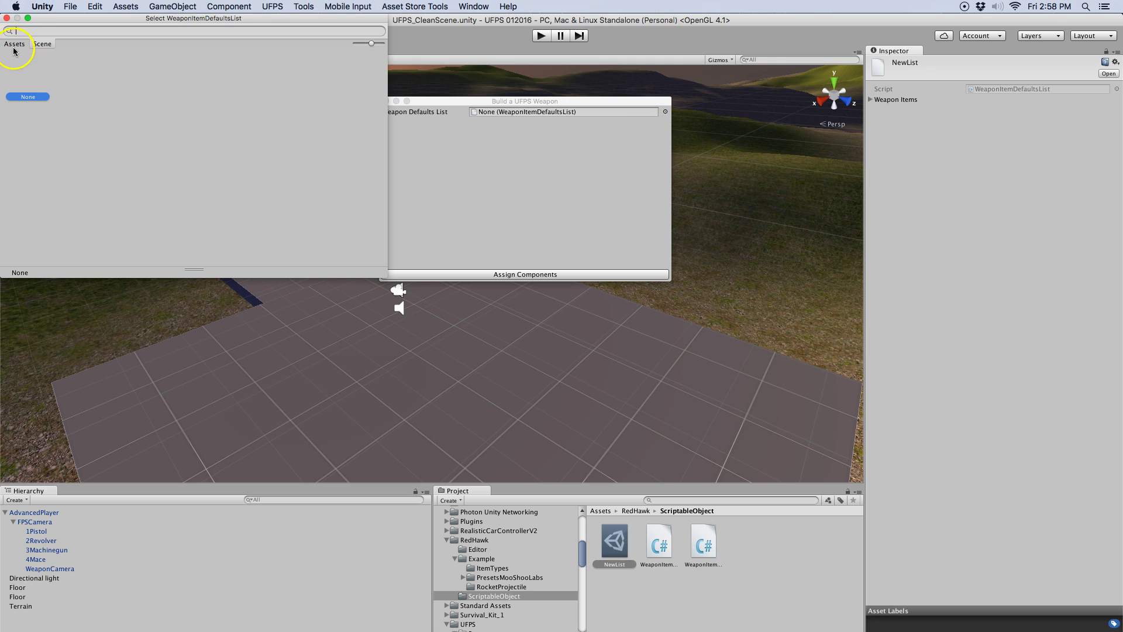
click(87, 64)
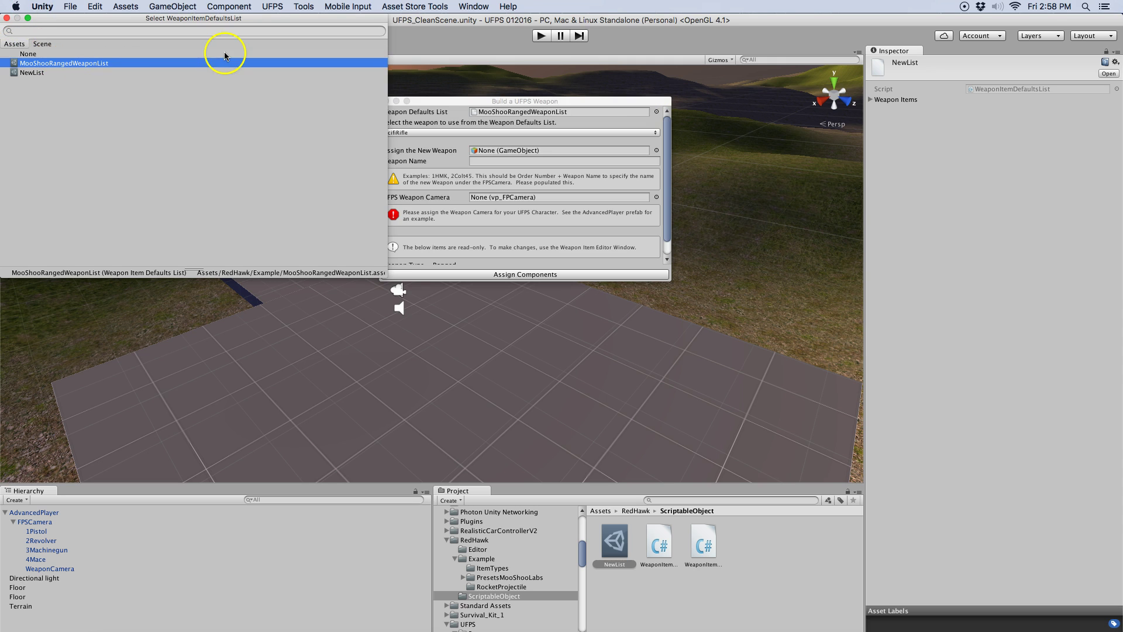
click(7, 18)
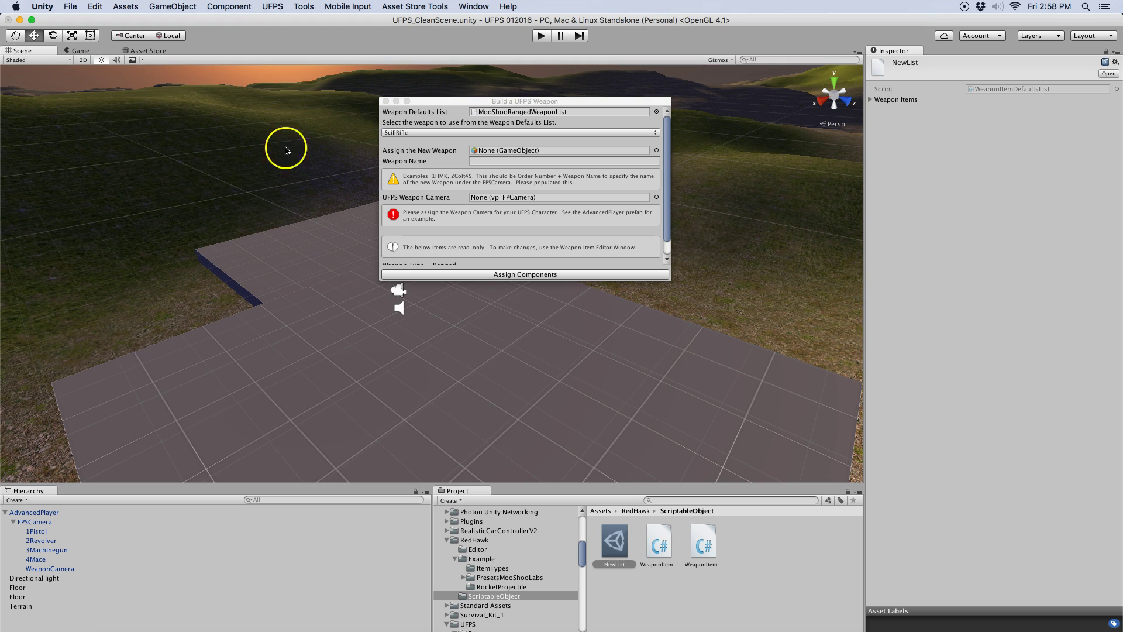
click(570, 133)
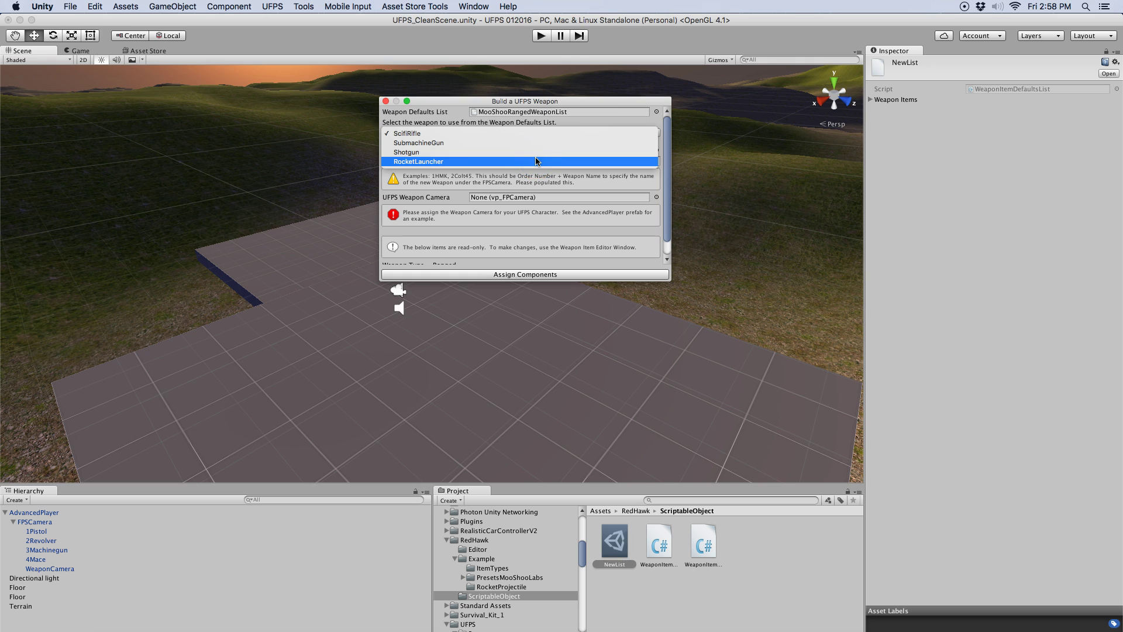
click(528, 143)
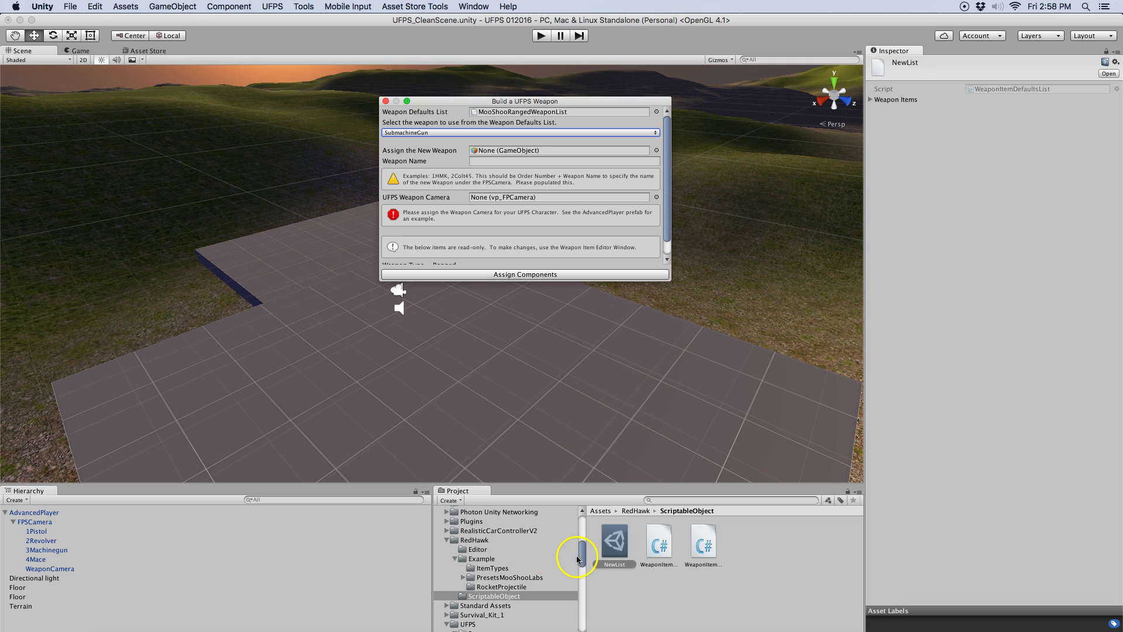
Assign the ScifiRifle prefab, name it 5ScifiRifle, set FPSCamera, and build the weapon.
drag(577, 556, 579, 541)
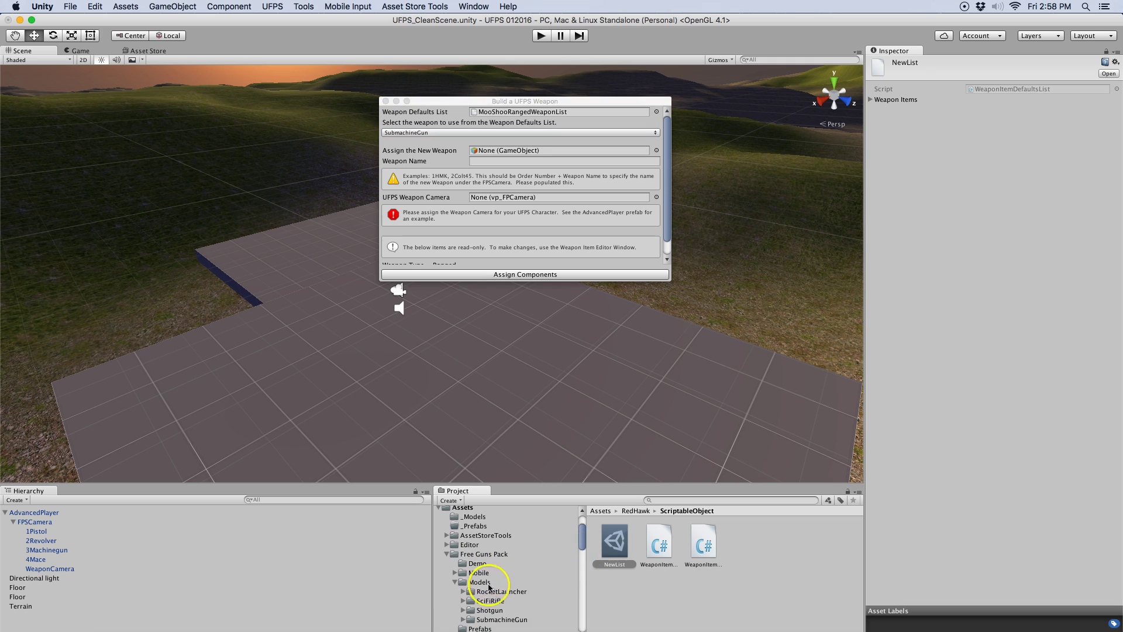
click(455, 582)
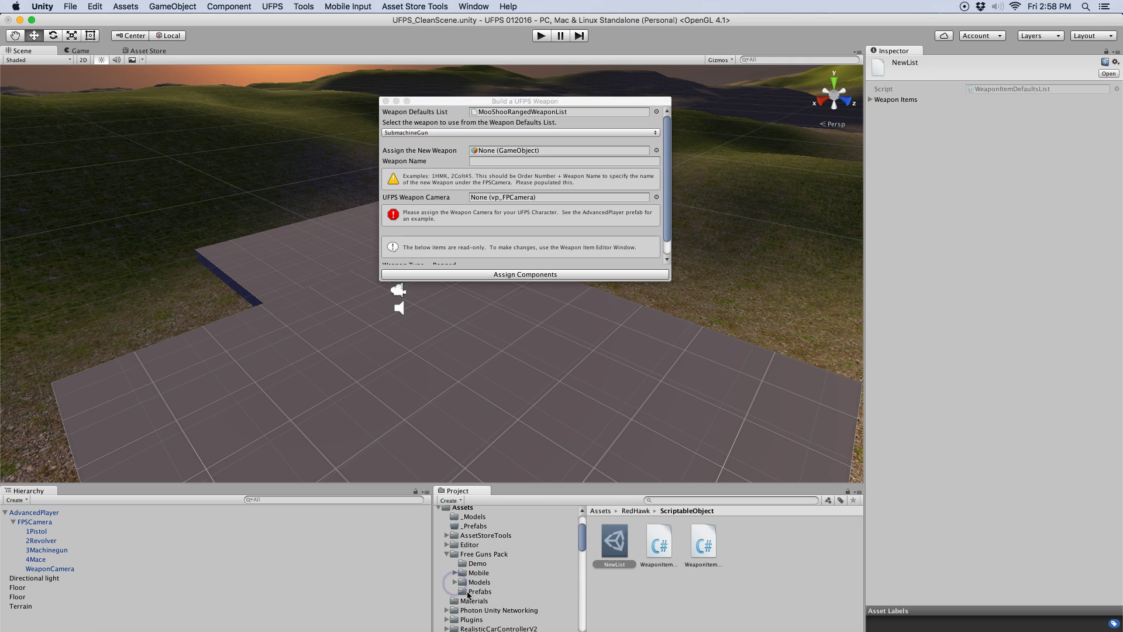
click(475, 591)
drag(656, 544, 510, 155)
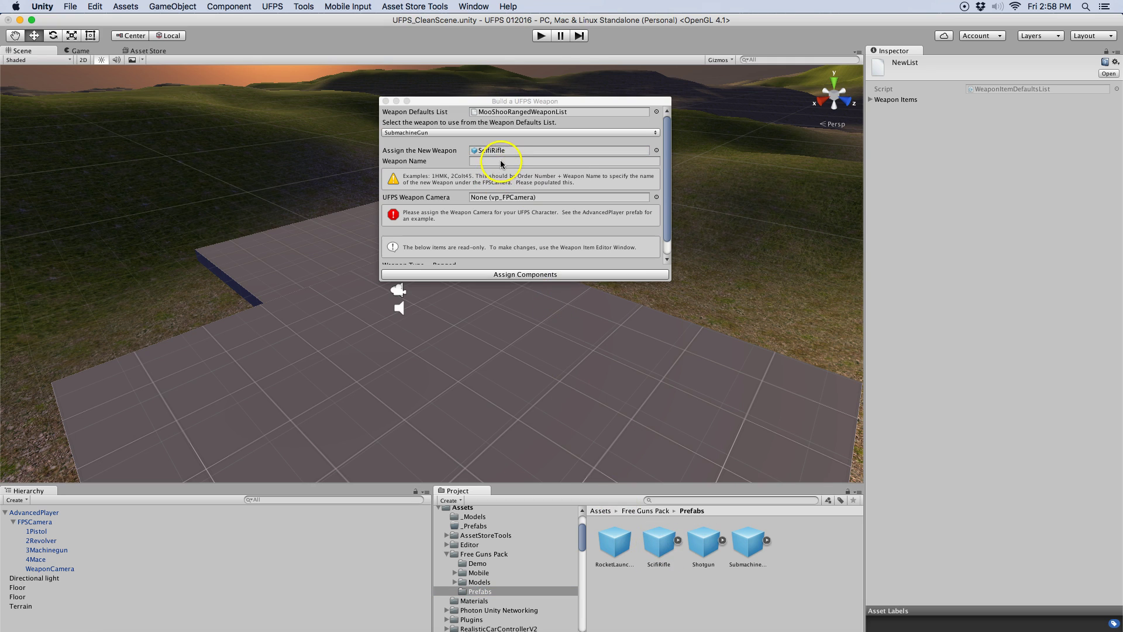
click(500, 163)
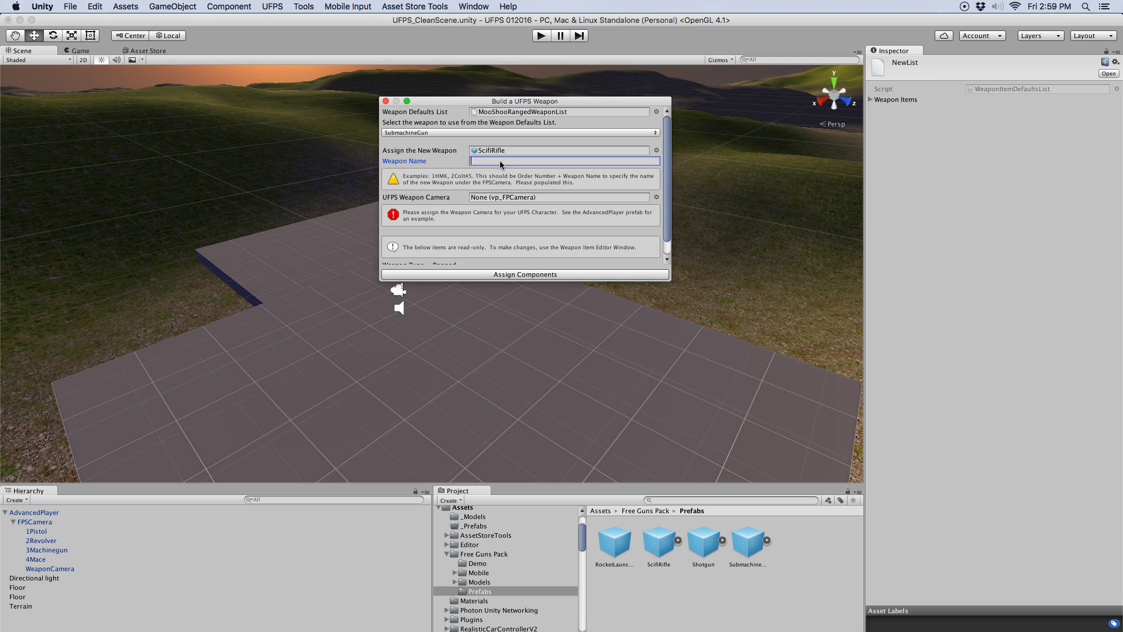
text(5ScifiRifle)
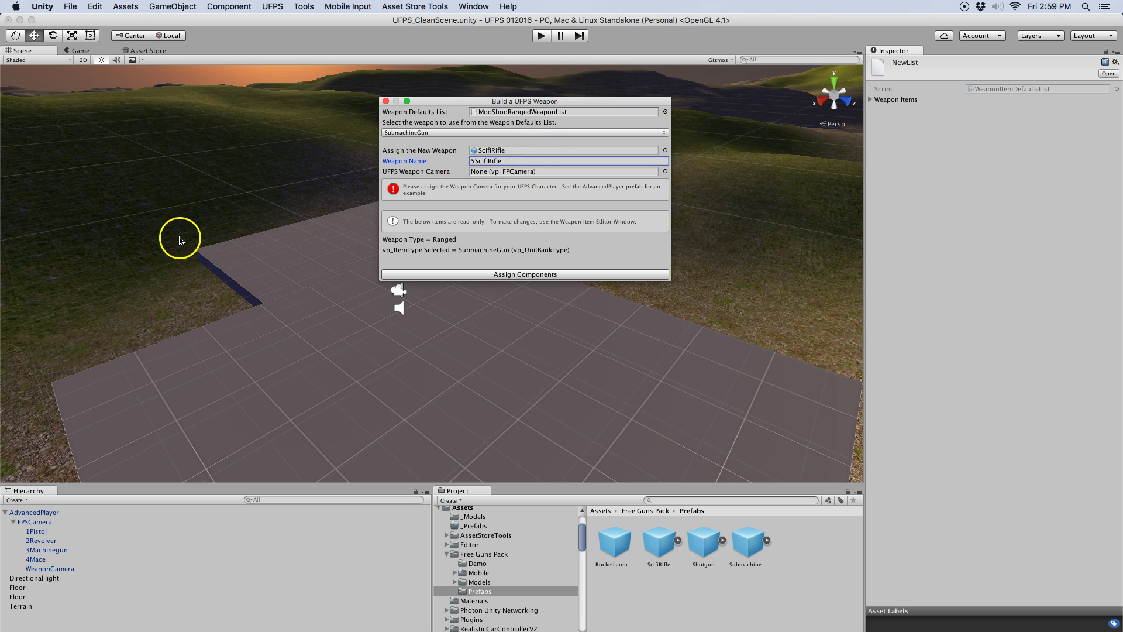
drag(33, 526, 523, 175)
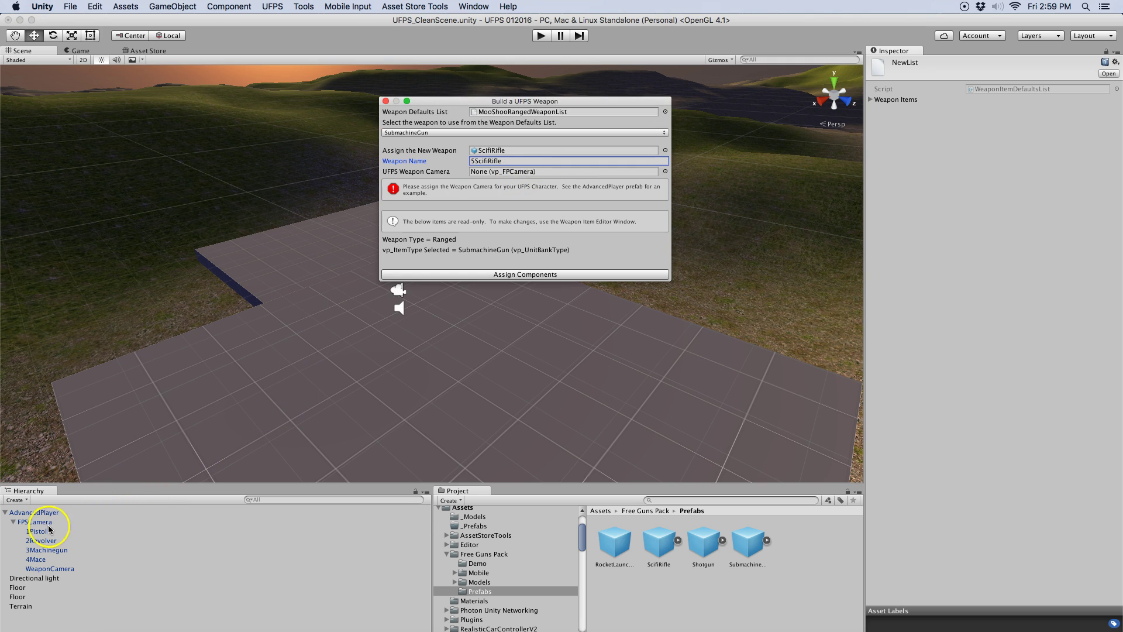
drag(36, 521, 523, 177)
click(521, 275)
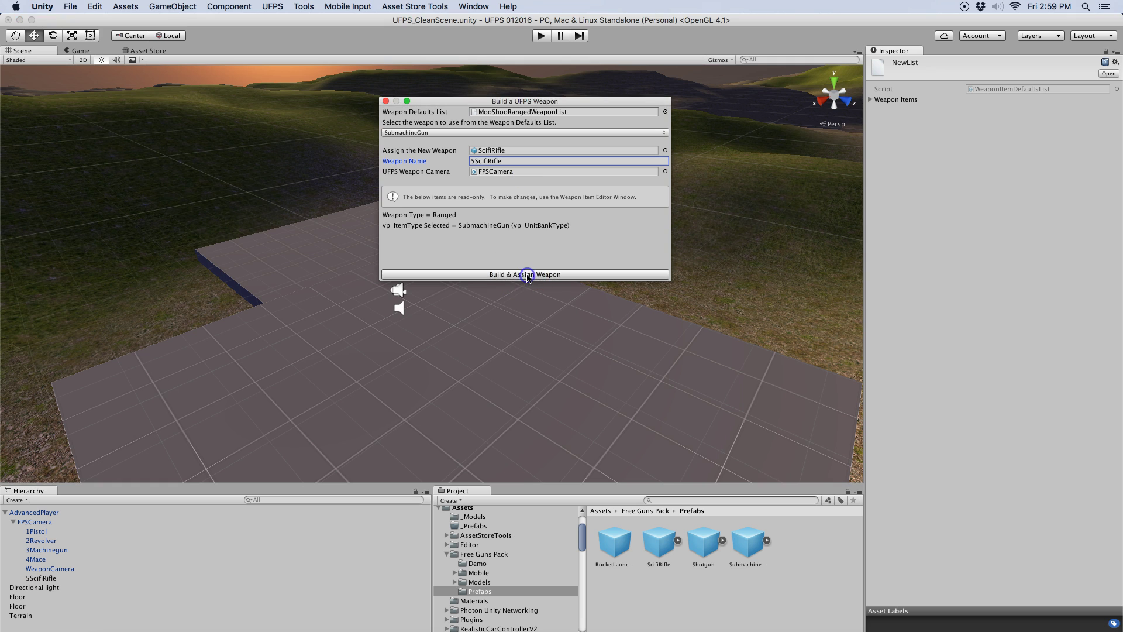
click(386, 101)
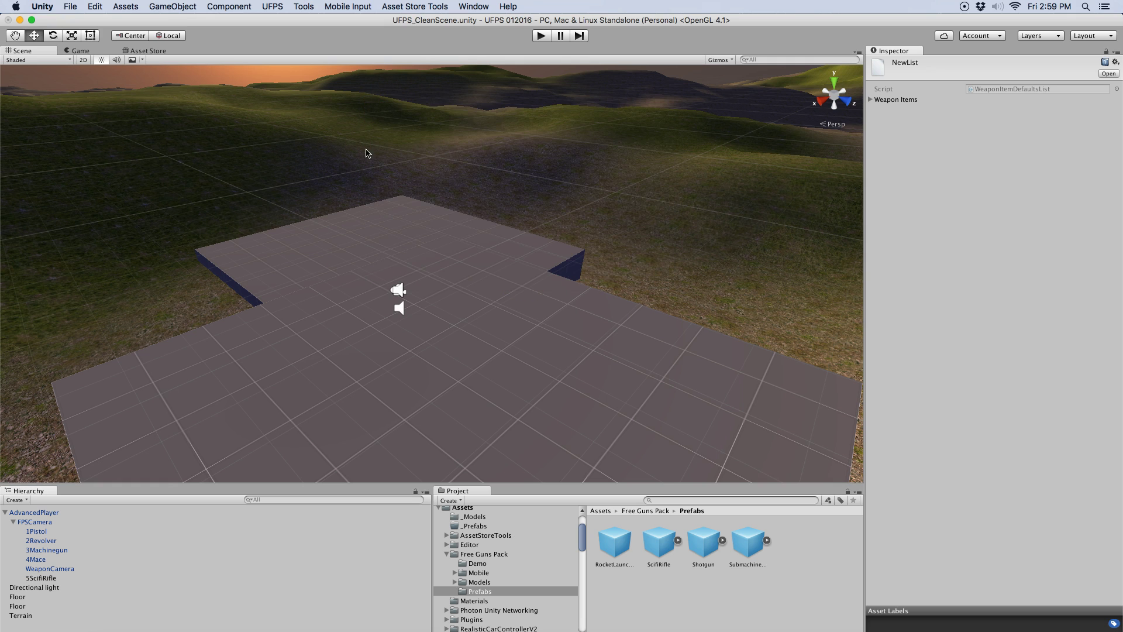
click(43, 578)
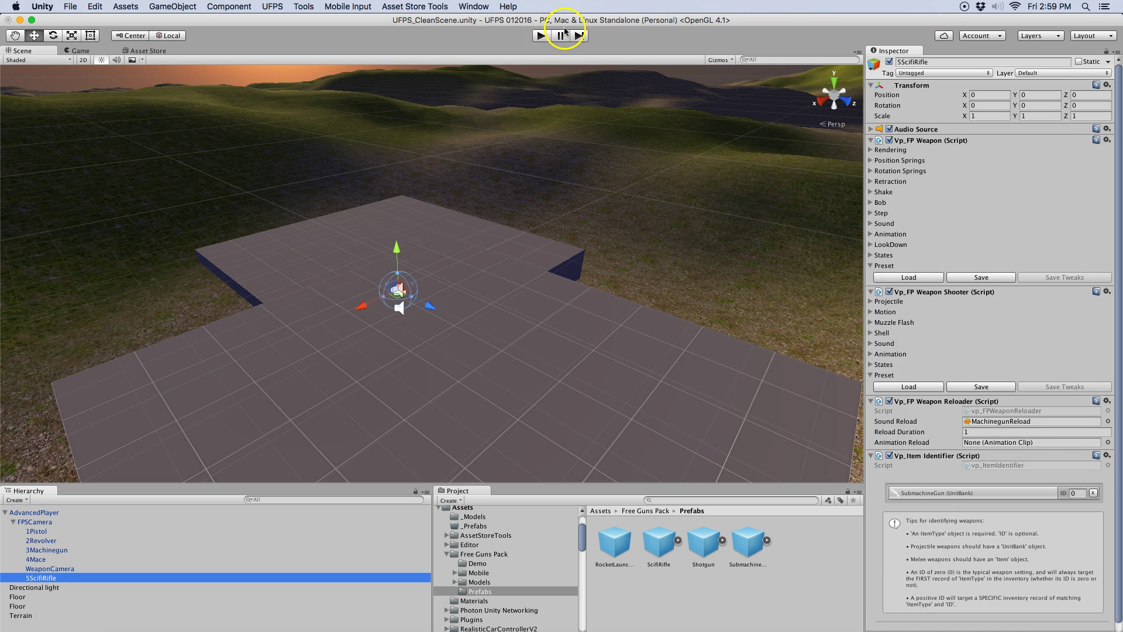
click(539, 35)
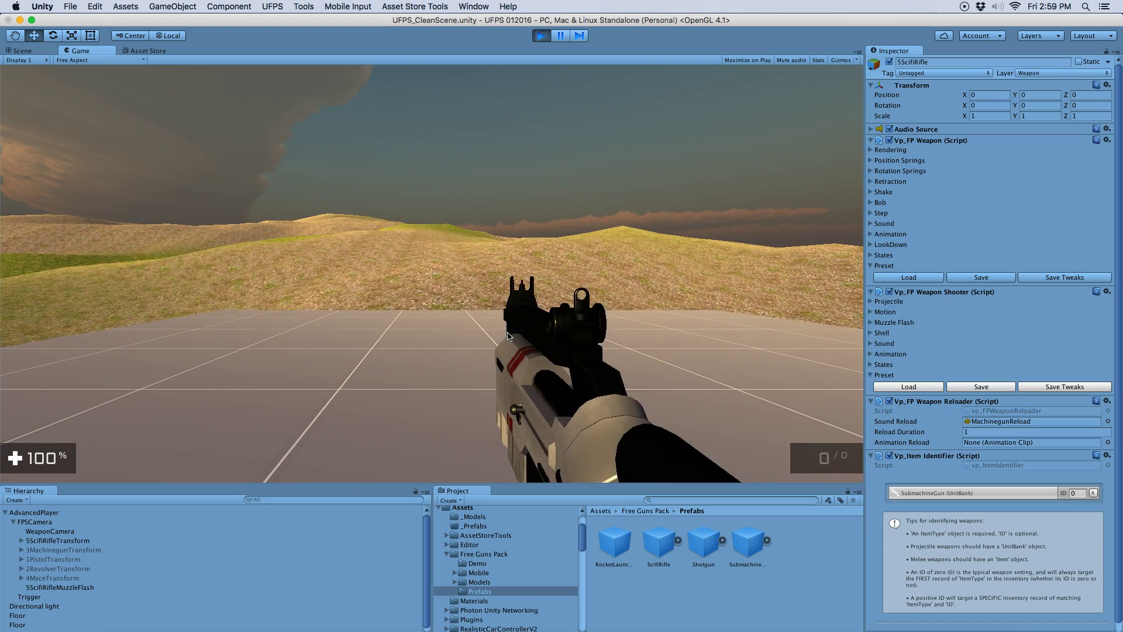
click(534, 286)
right_drag(529, 290, 432, 254)
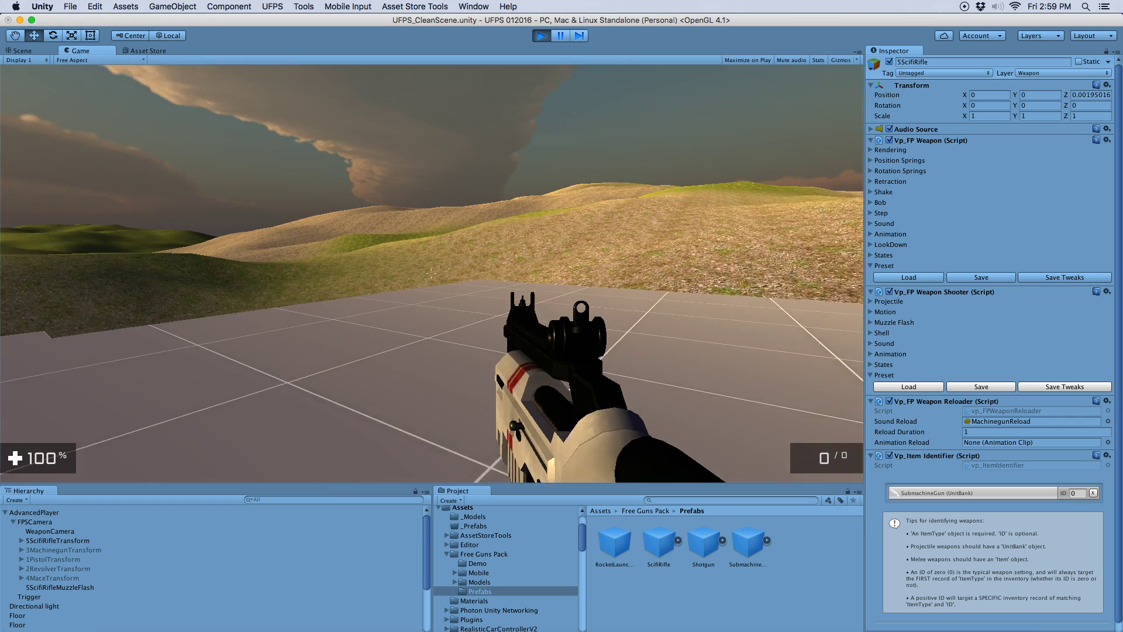
drag(432, 253, 431, 254)
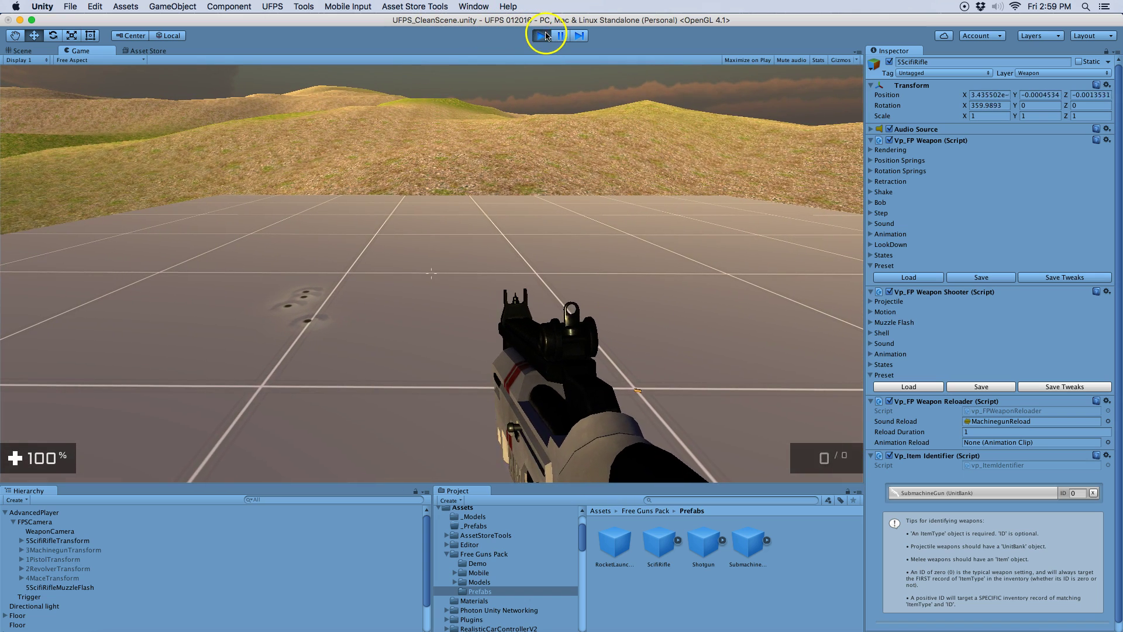
click(511, 211)
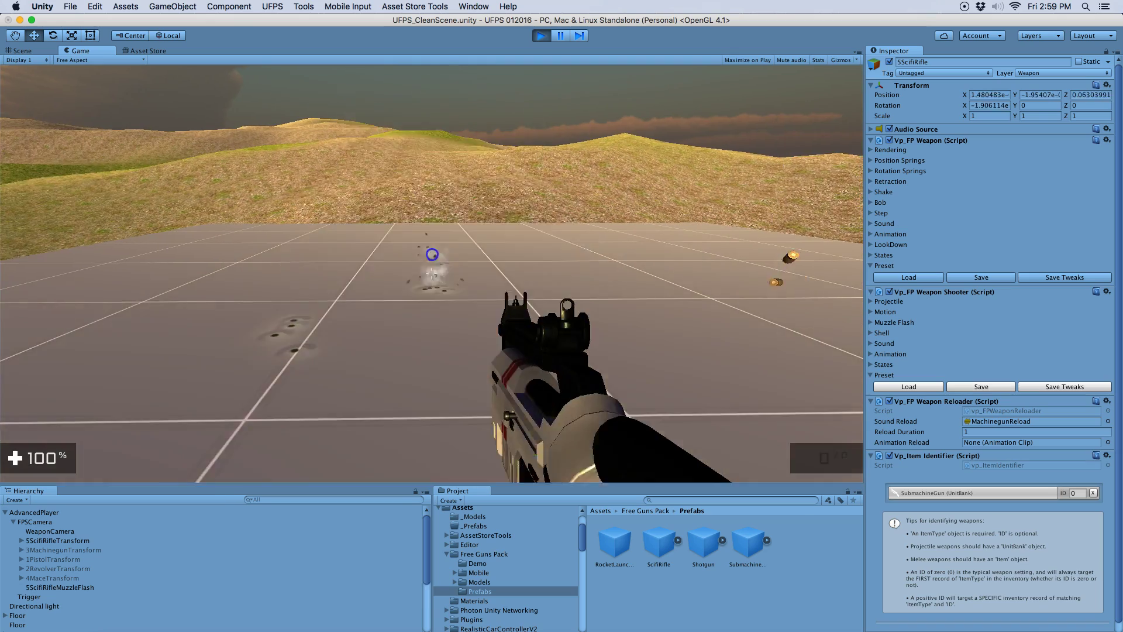
click(431, 253)
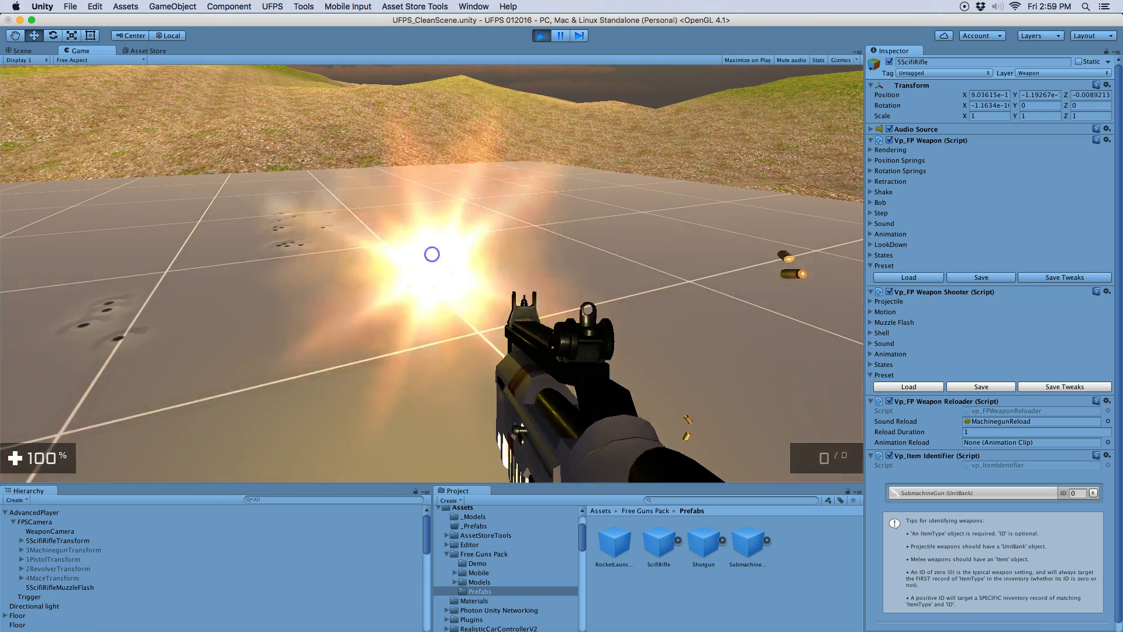
click(427, 252)
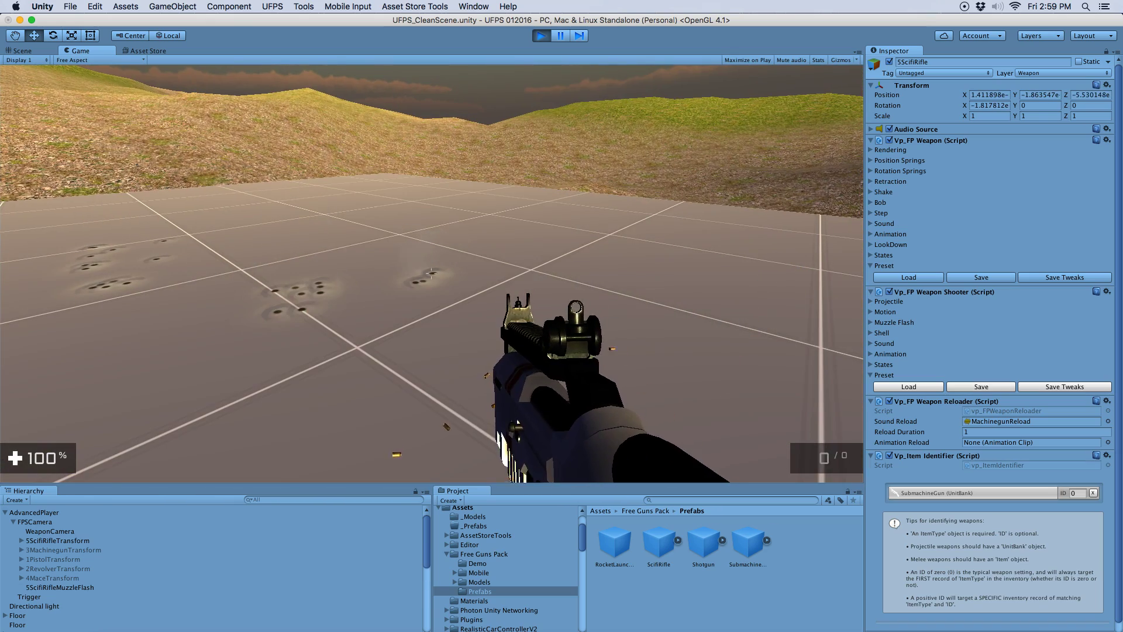
click(431, 253)
key(Escape)
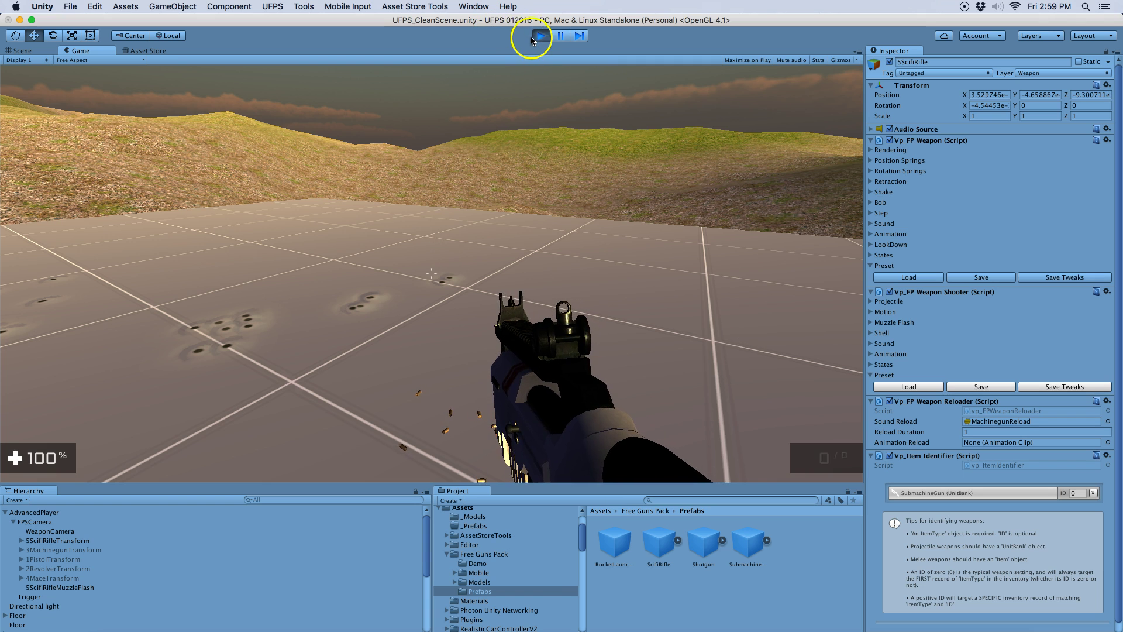
click(539, 37)
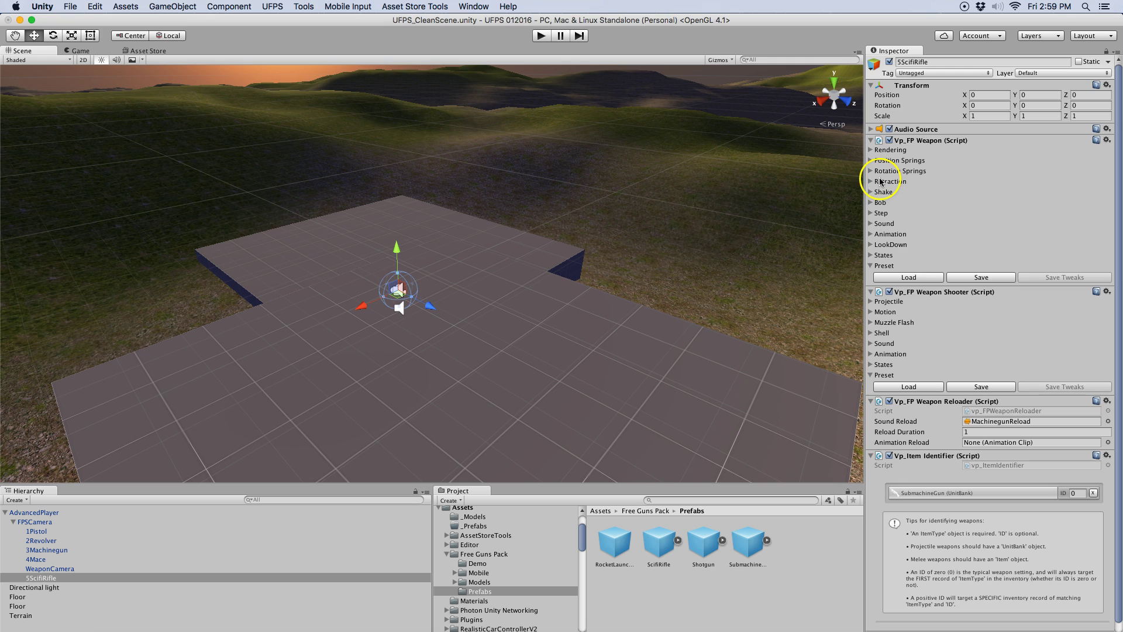
Collapse the Inspector sections and open the RedHawk > Example > RocketProjectile folder.
click(872, 455)
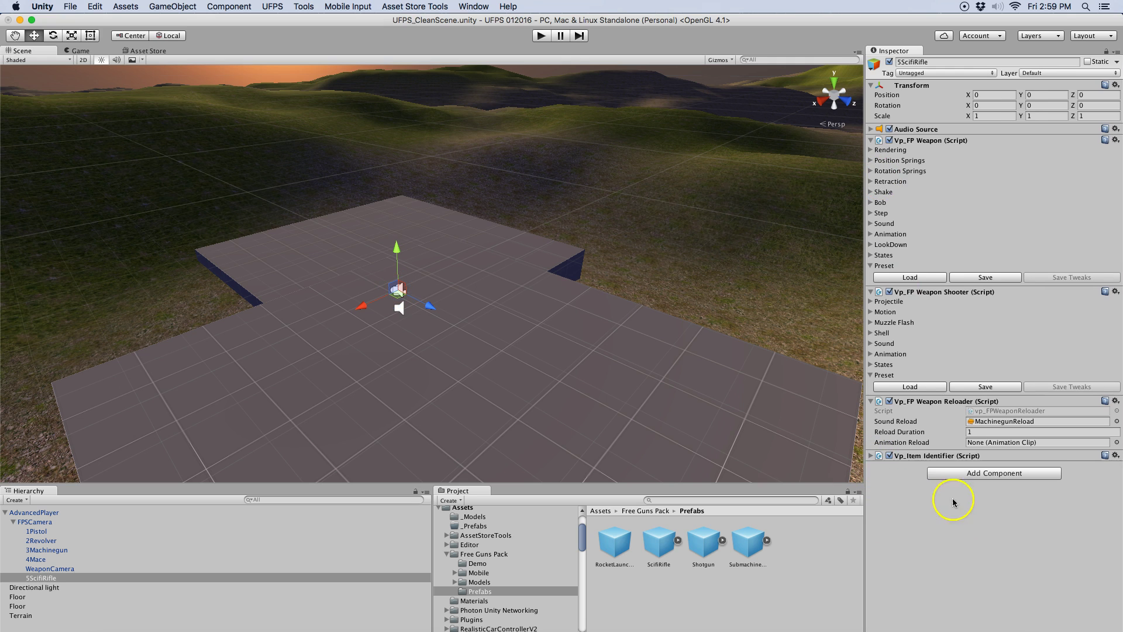
click(869, 302)
click(869, 302)
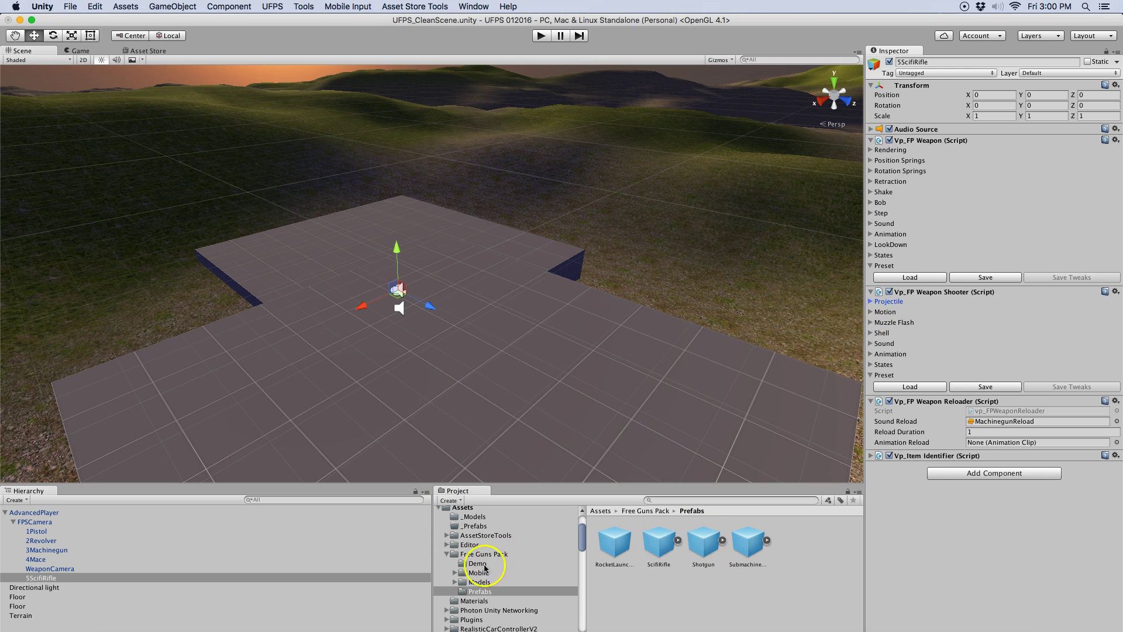
click(446, 555)
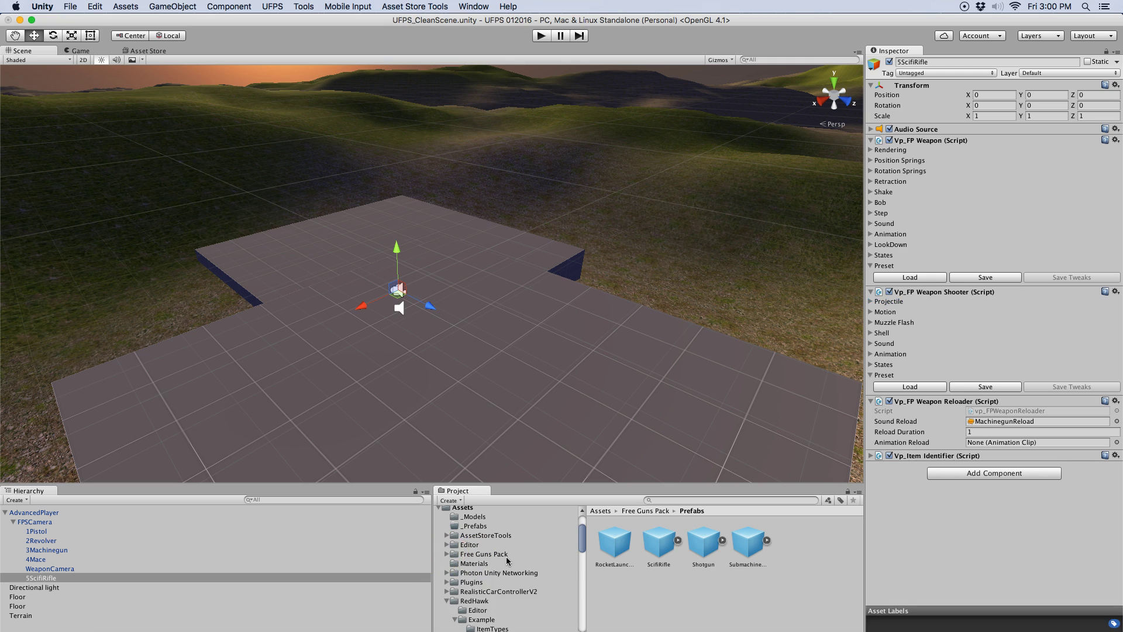
scroll(503, 560, down, 5)
scroll(507, 560, up, 3)
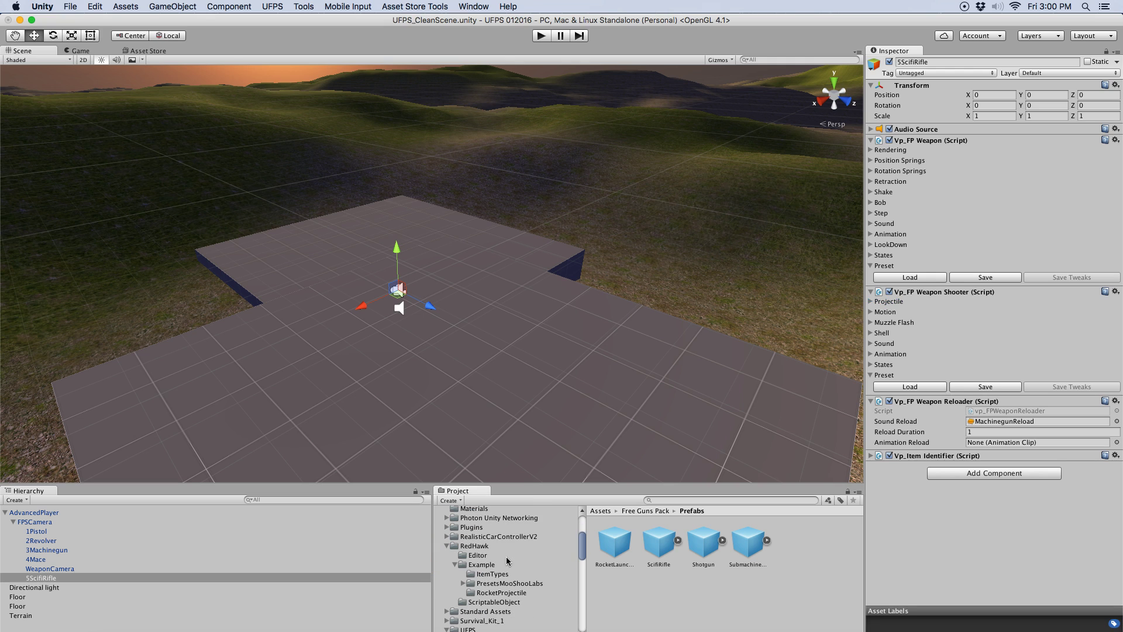
click(478, 565)
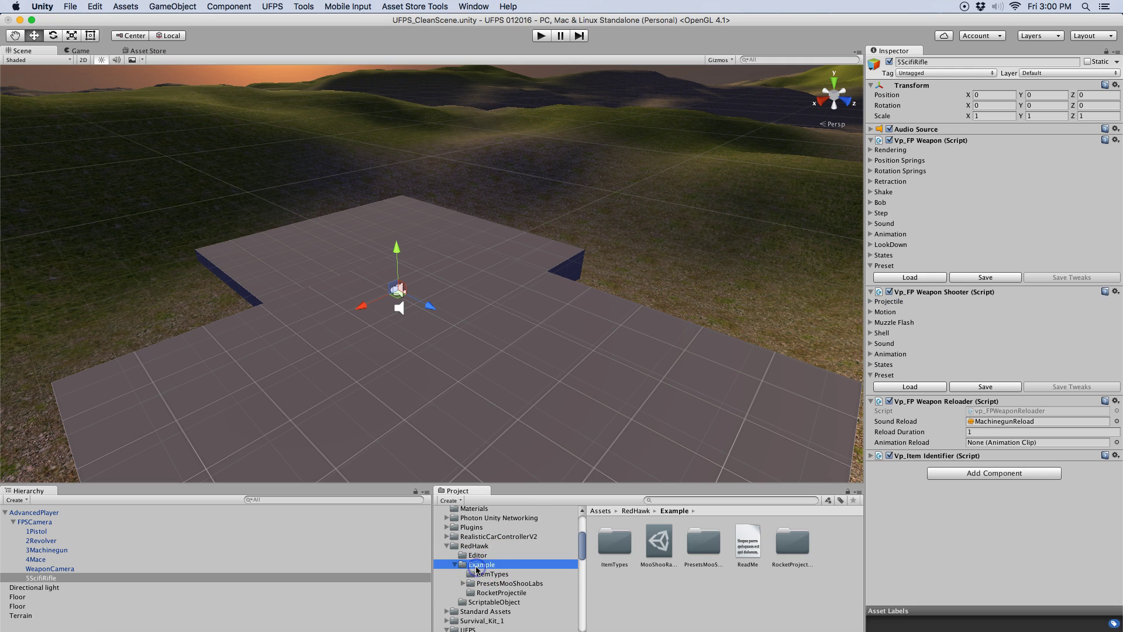
click(491, 593)
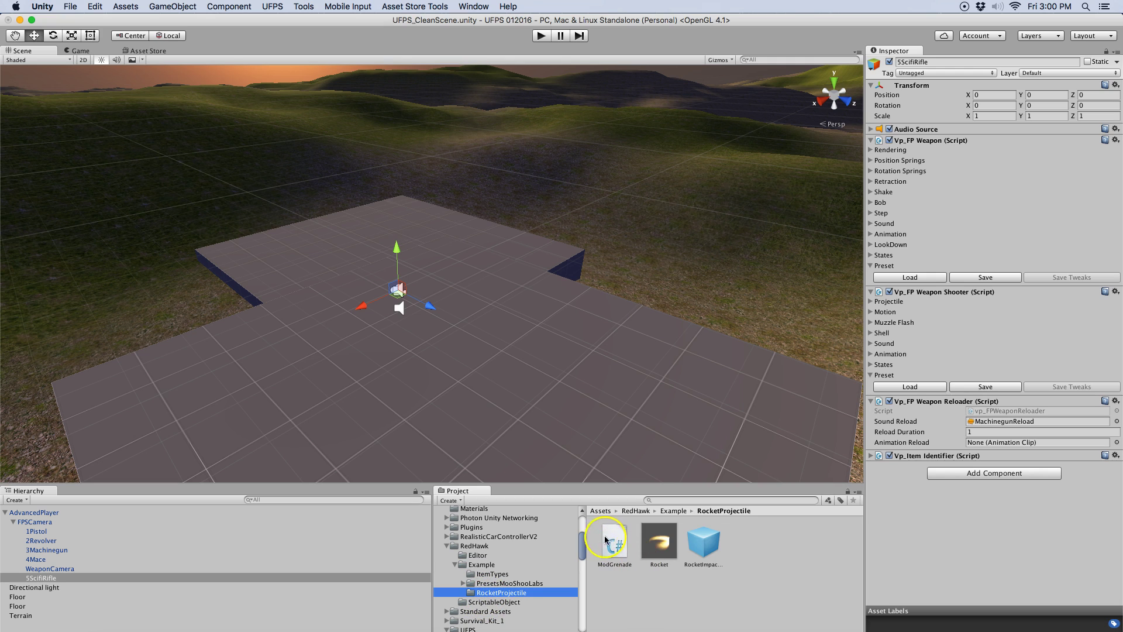
Inspect the ModGrenade script and the RocketImpactExplosion and Rocket prefabs.
click(610, 537)
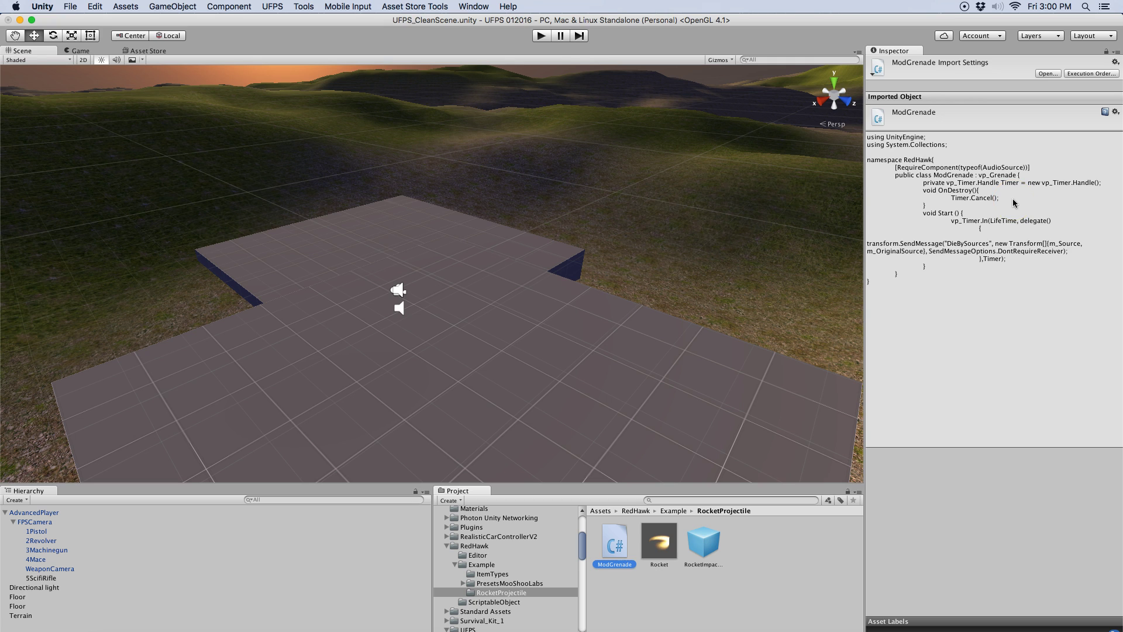
click(896, 372)
click(699, 540)
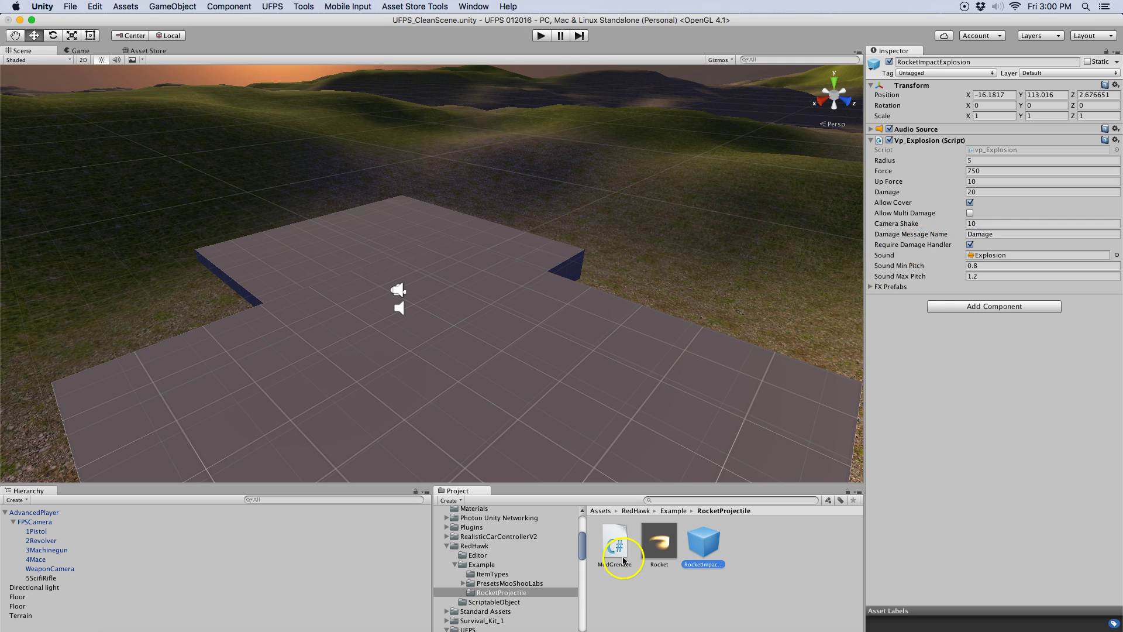
click(480, 565)
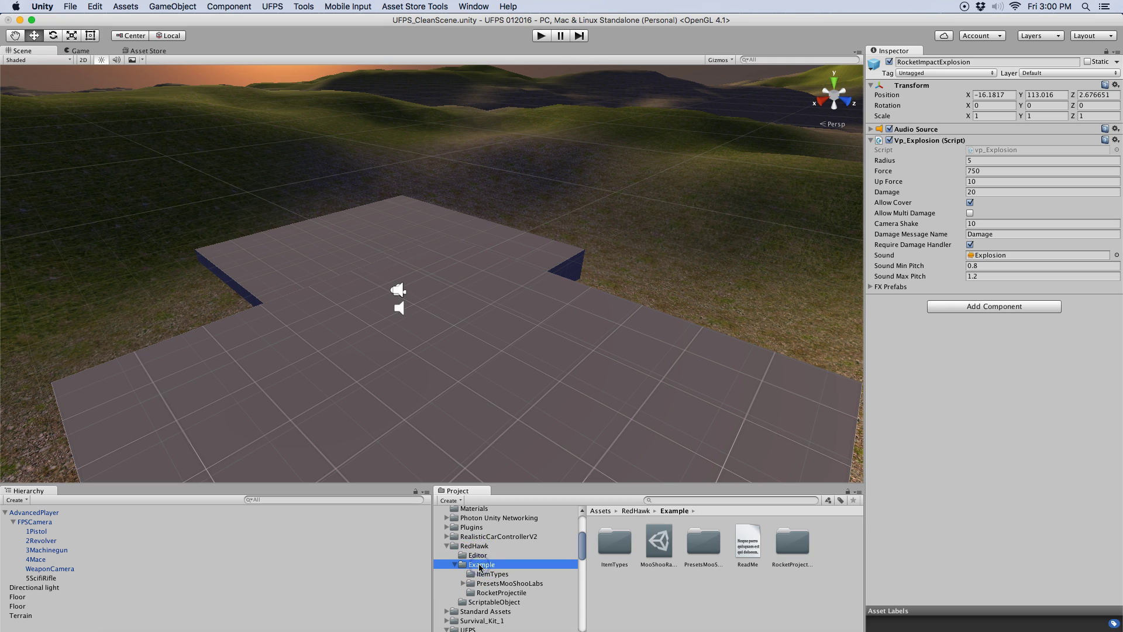
click(483, 594)
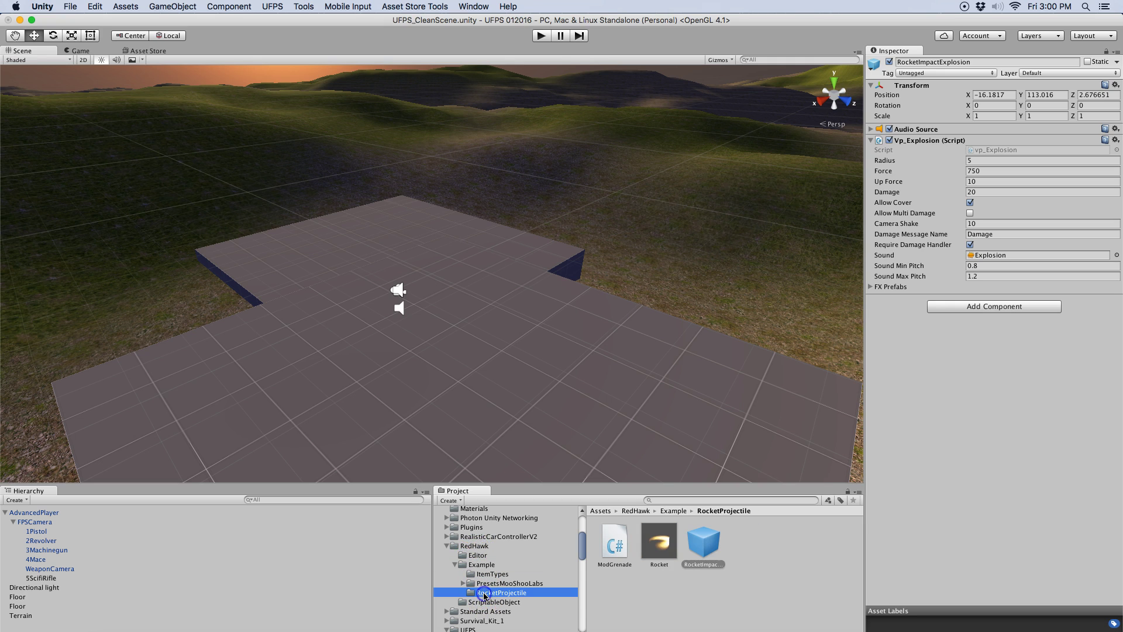
click(664, 551)
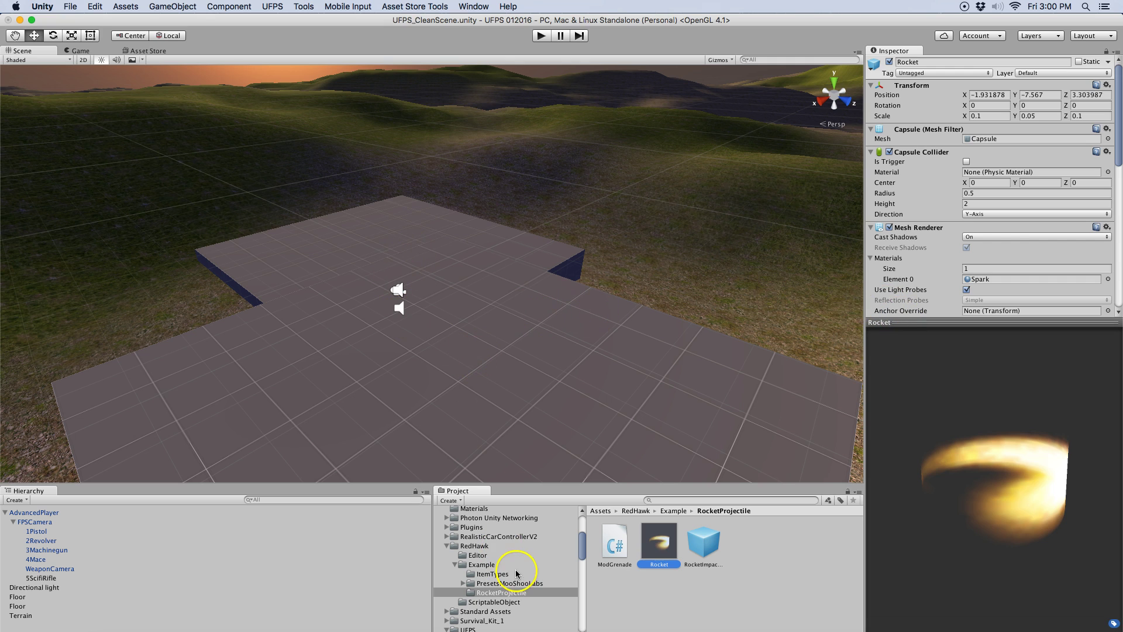
click(305, 7)
Start a new UFPS weapon build using MooShooRangedWeaponList defaults with RocketLauncher selected.
mouse_move(328, 34)
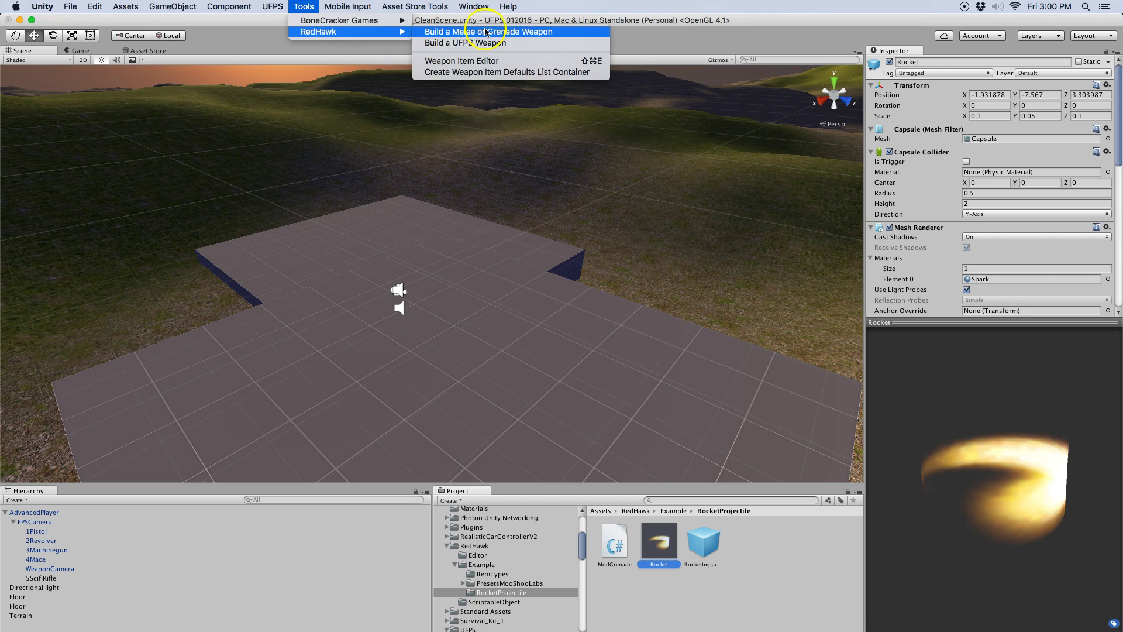
click(517, 44)
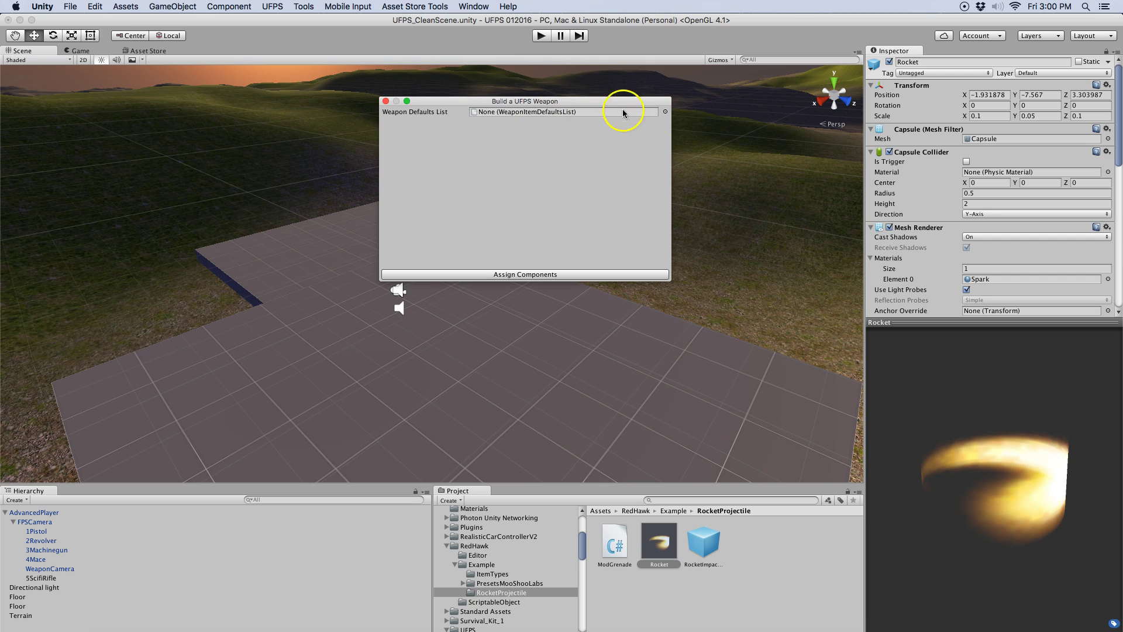
click(666, 111)
click(14, 44)
click(292, 63)
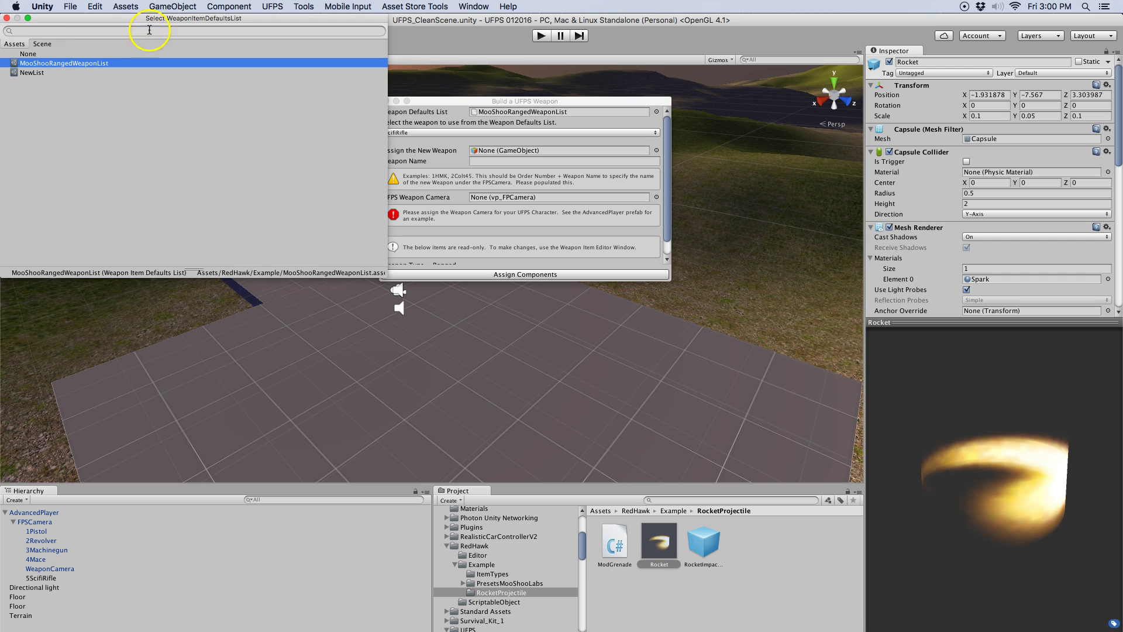
click(6, 18)
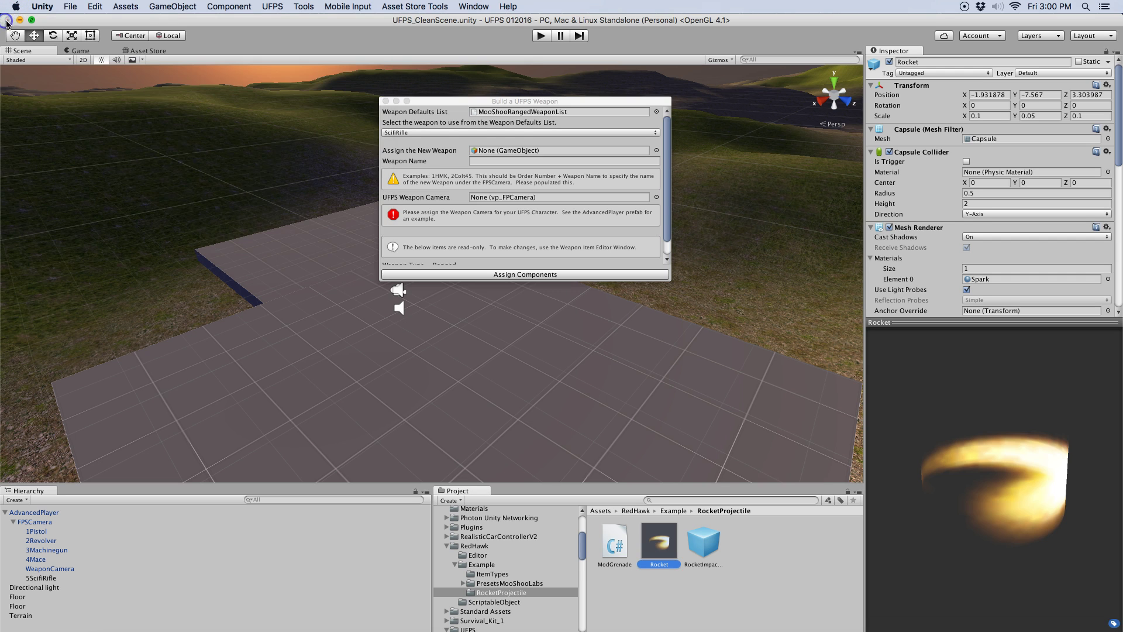
click(484, 132)
click(482, 161)
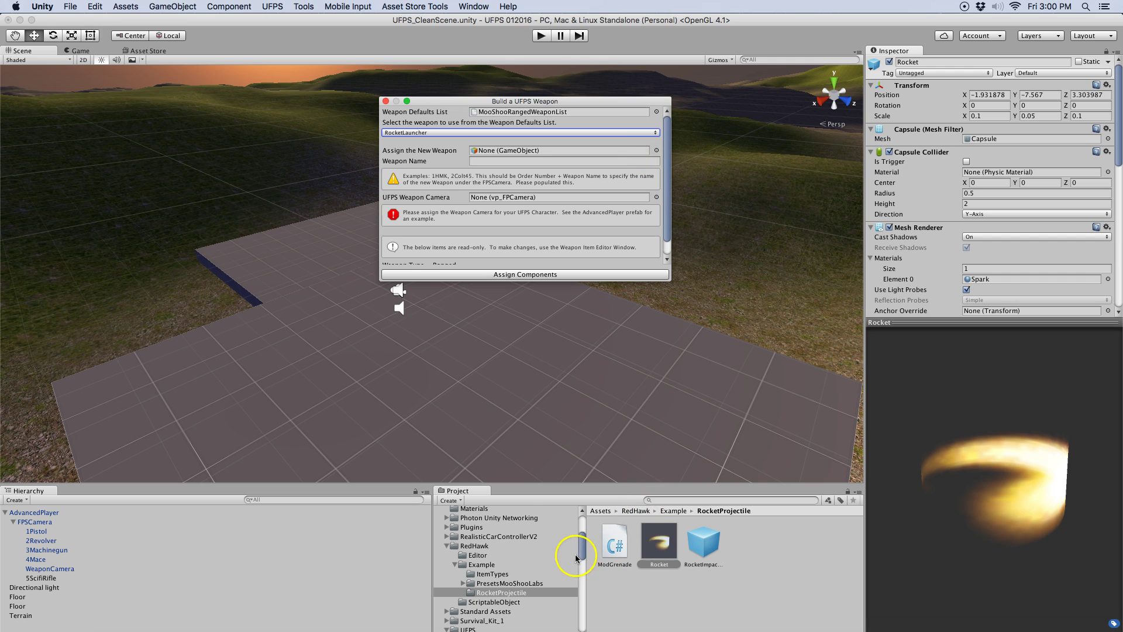
Assign the RocketLauncher prefab from the Free Guns Pack Prefabs folder as the weapon.
drag(583, 550, 584, 536)
click(485, 622)
scroll(477, 608, down, 3)
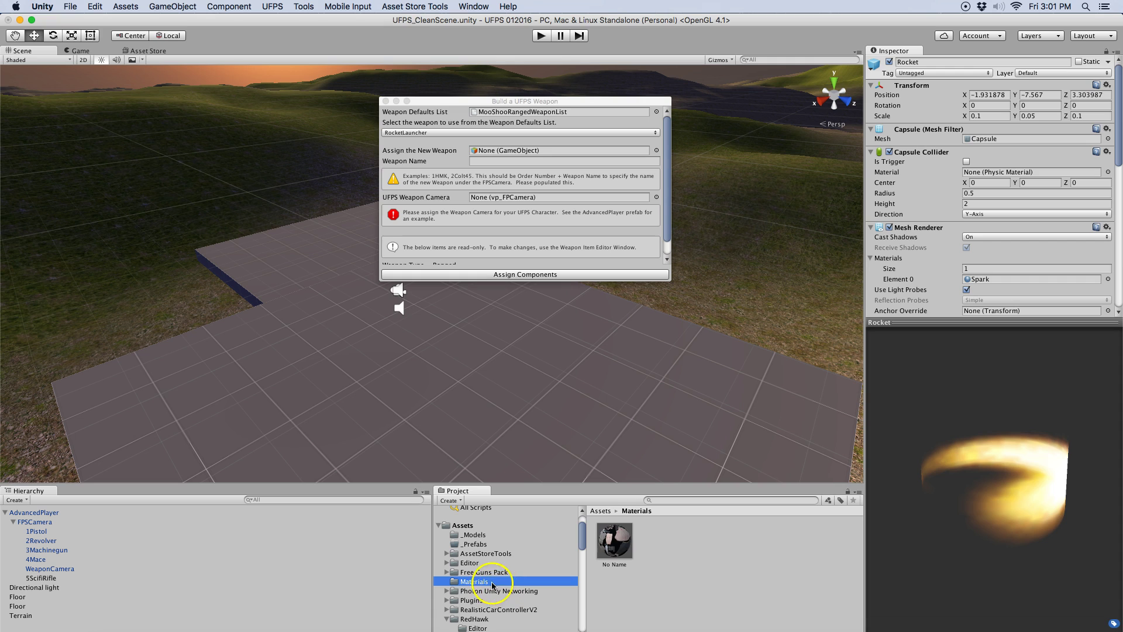
click(499, 574)
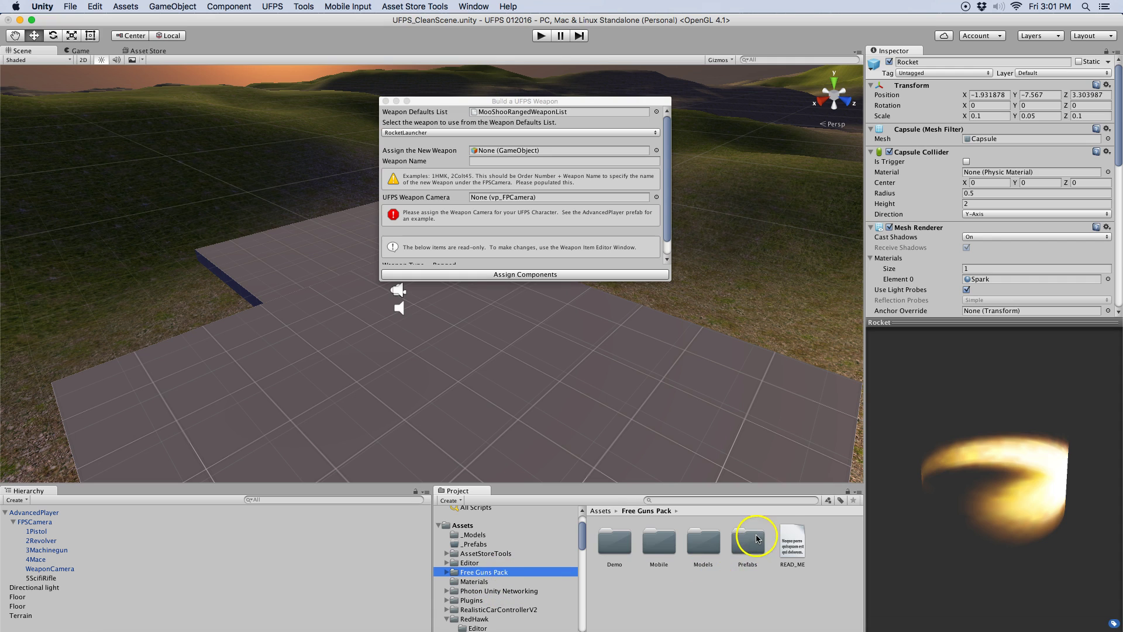
double_click(749, 541)
click(622, 546)
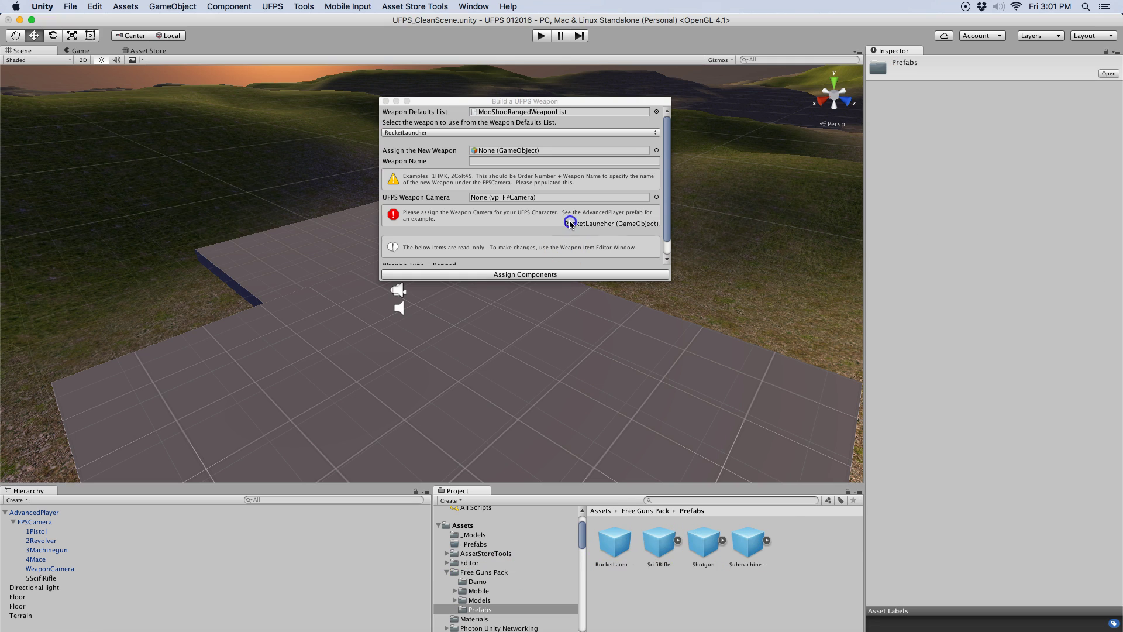
drag(570, 224, 521, 157)
click(610, 552)
drag(610, 551, 527, 154)
Name the weapon 6RocketLauncher and set FPSCamera as its camera.
click(505, 163)
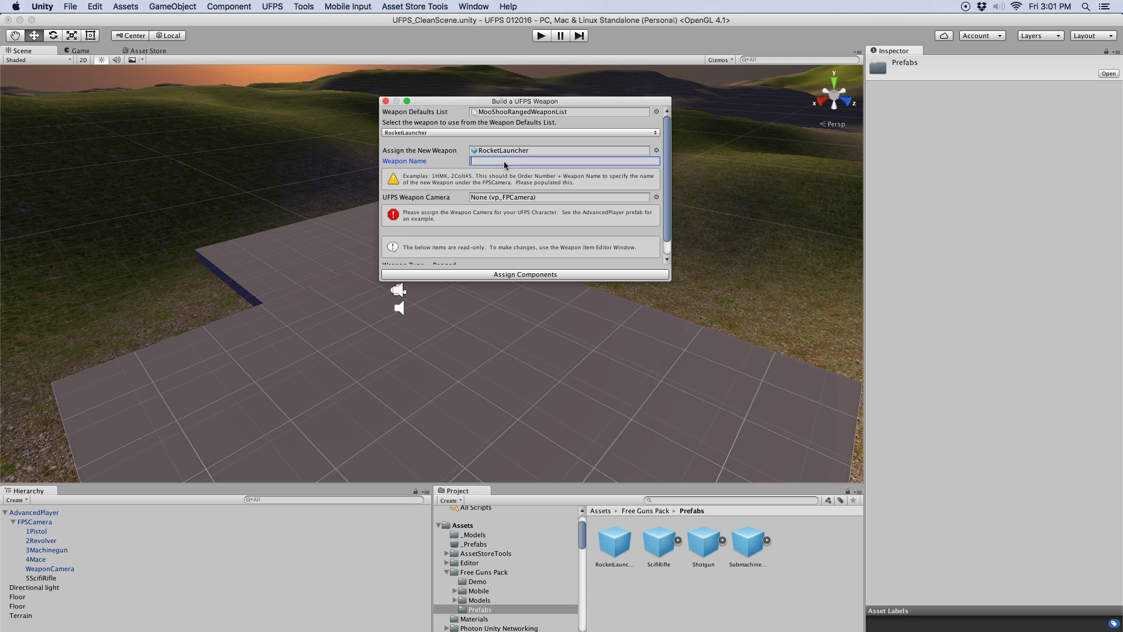
text(6RocketLauncher)
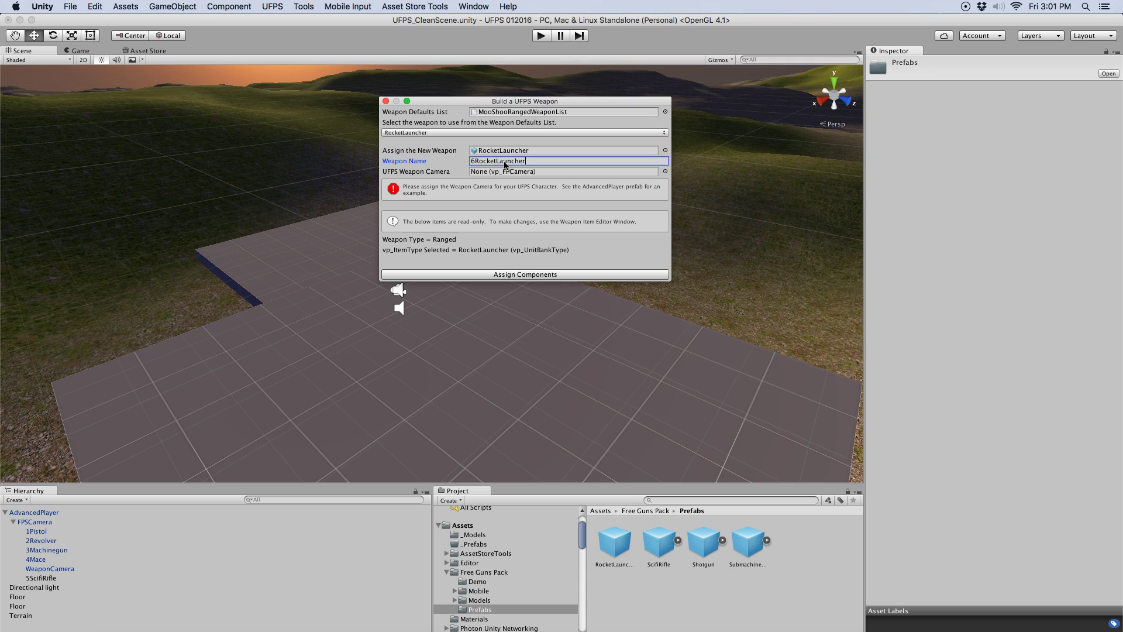
click(34, 523)
drag(34, 526, 522, 171)
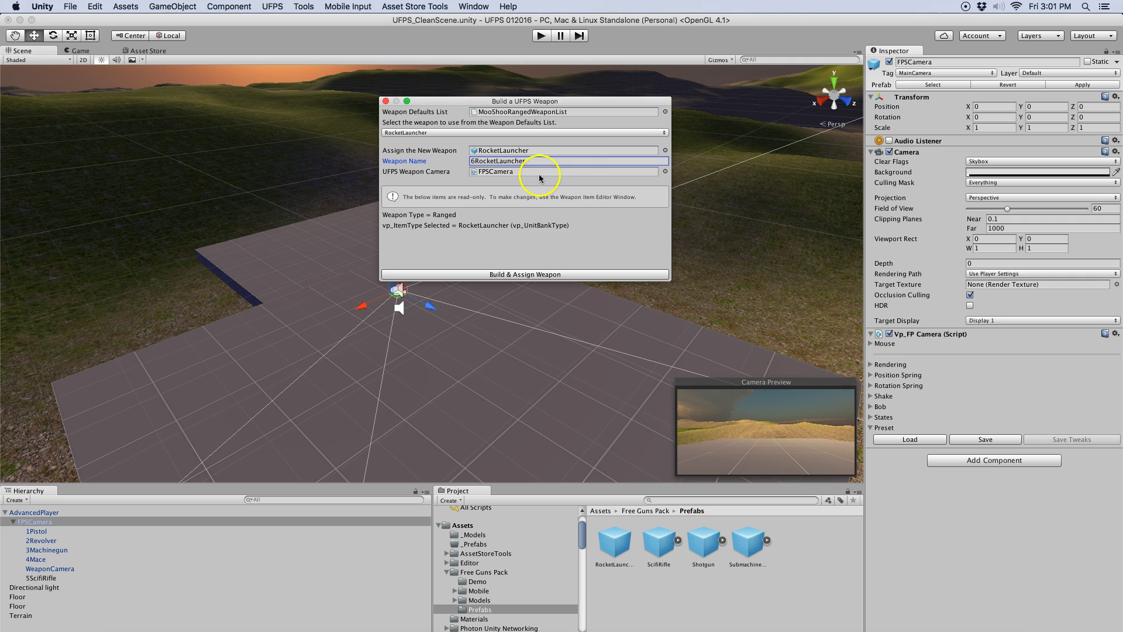
Build 6RocketLauncher onto FPSCamera, close the builder, and play with the launcher wielded.
click(534, 275)
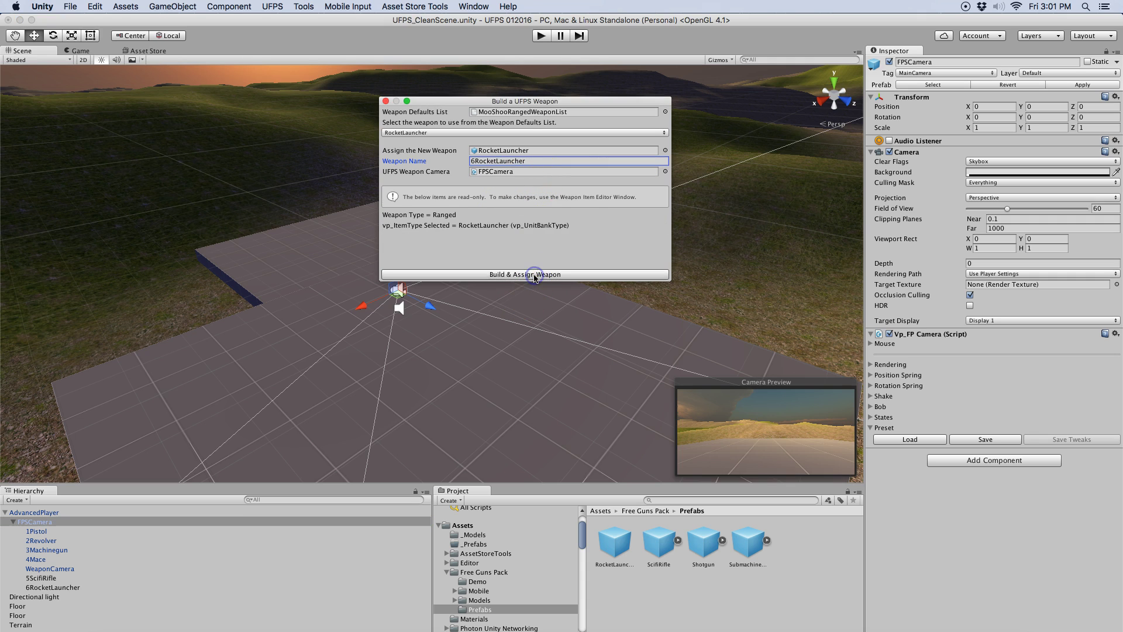
click(386, 101)
click(541, 36)
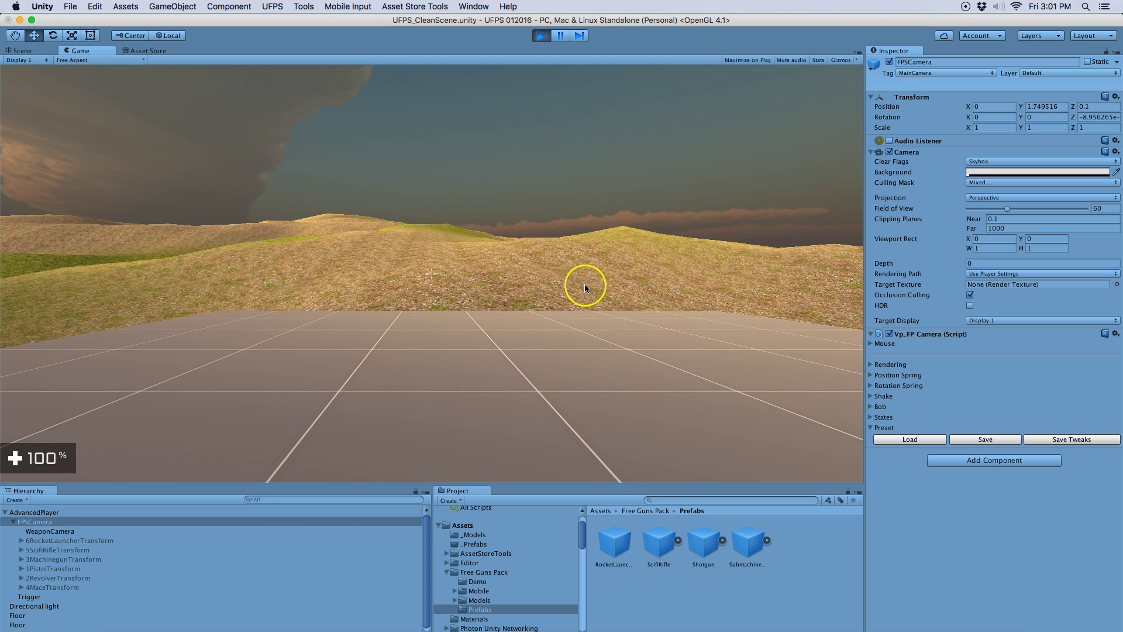
key(6)
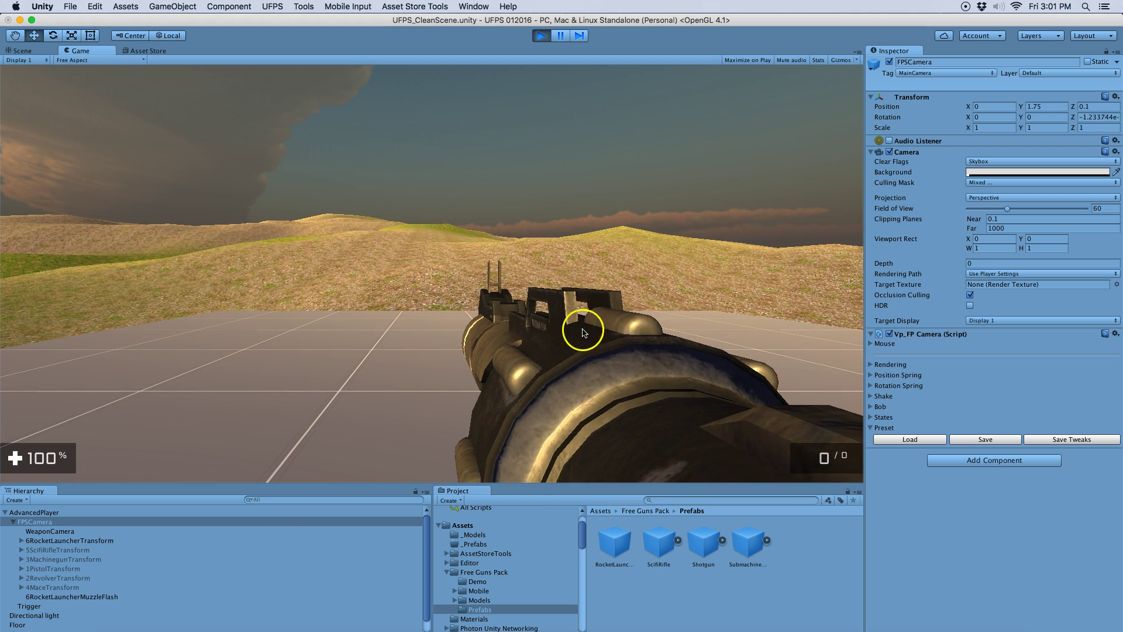
Aim and fire three rockets at the ground, then stop play mode.
drag(573, 329, 571, 215)
right_click(564, 223)
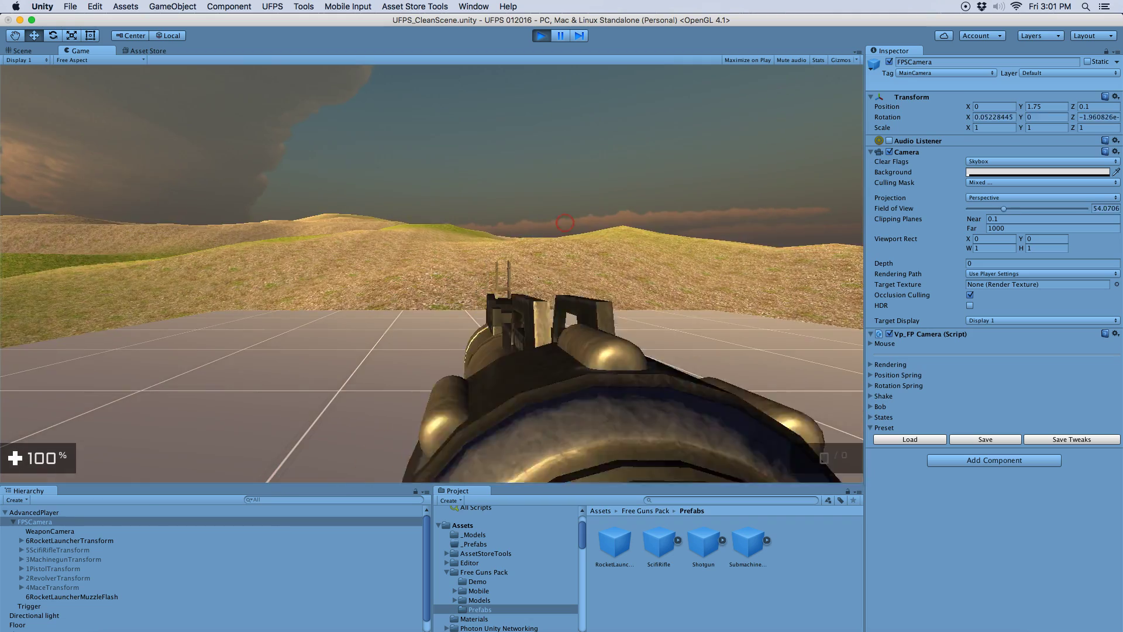
right_drag(564, 222, 562, 224)
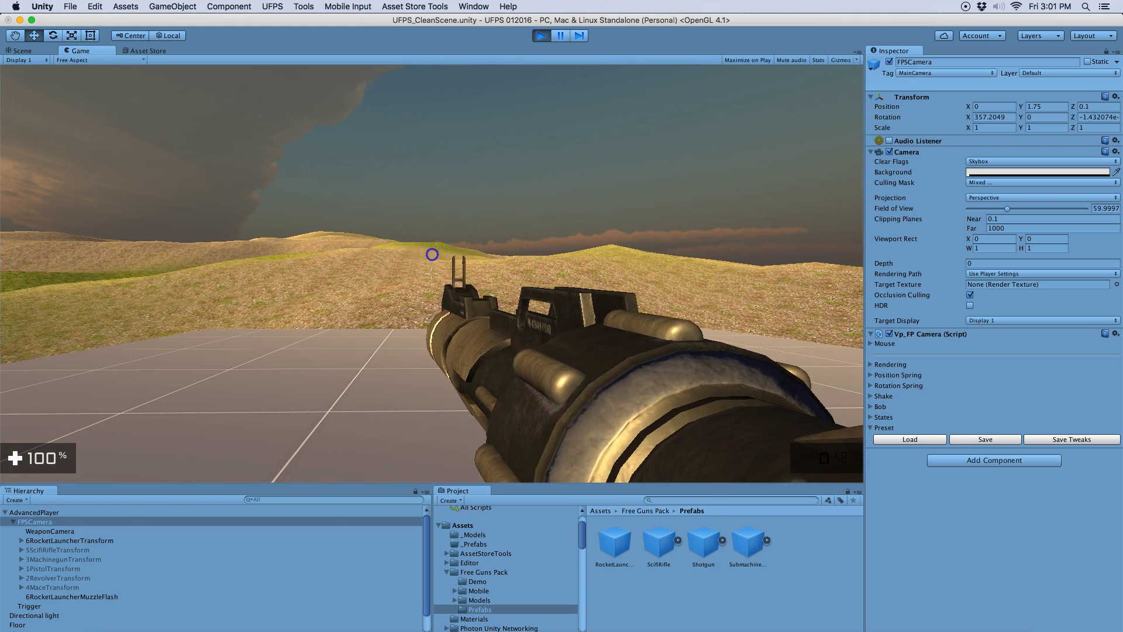
click(432, 255)
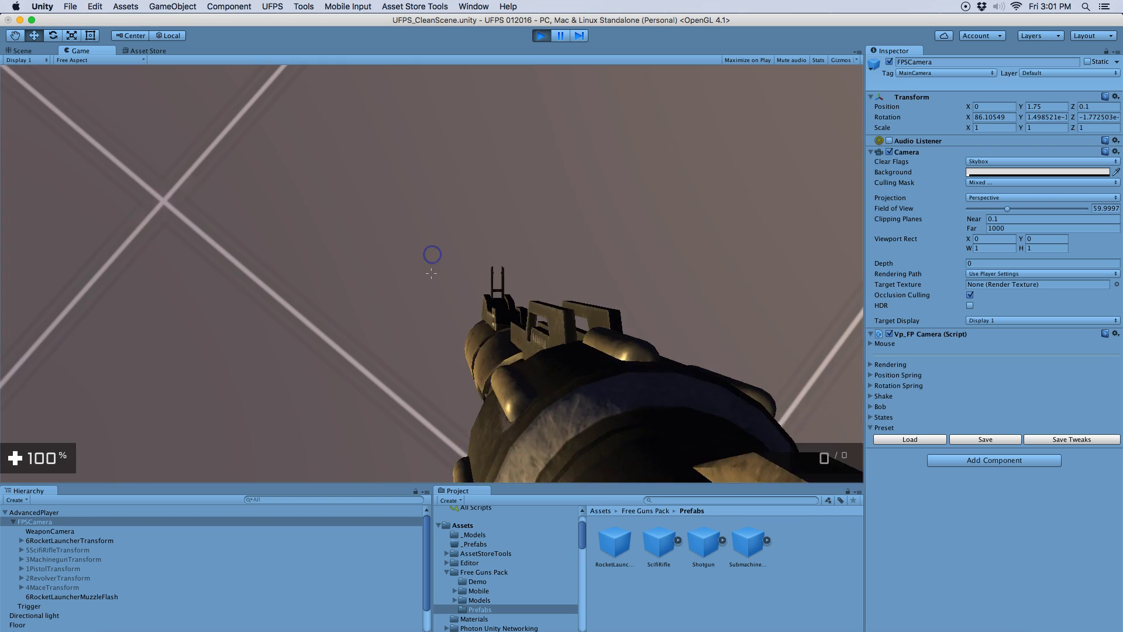
click(432, 254)
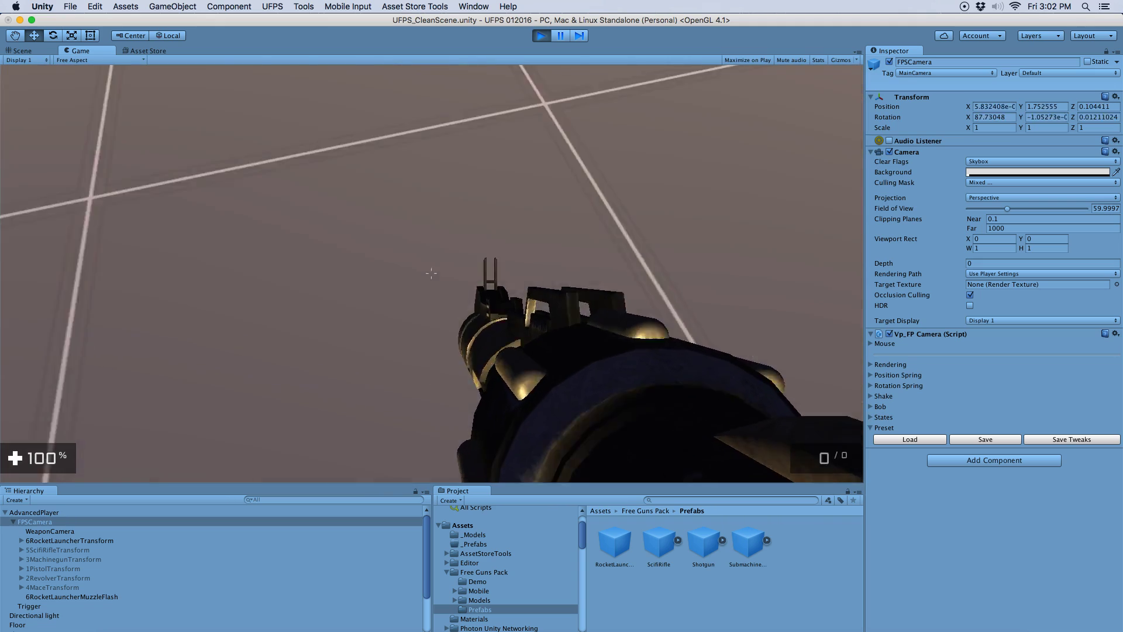
click(431, 272)
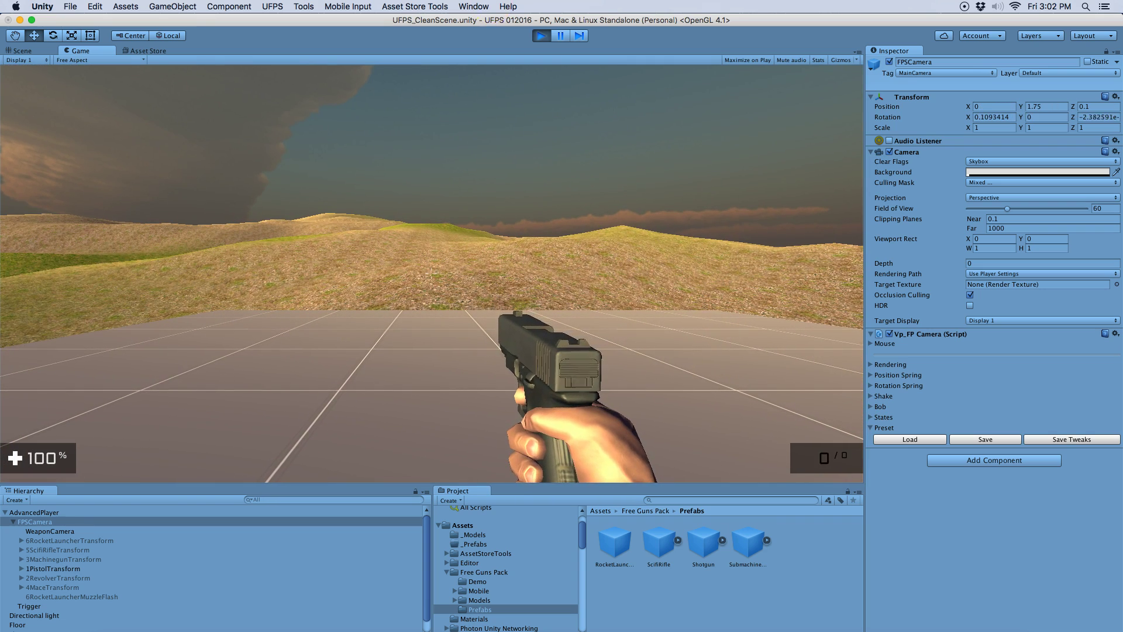
click(542, 36)
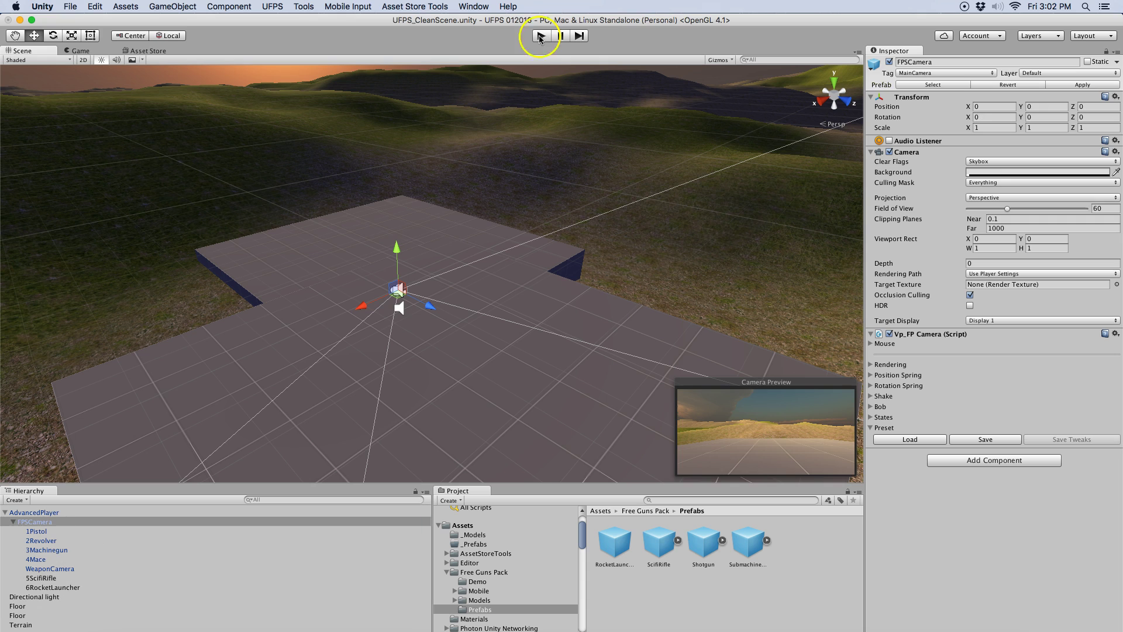
Open the Build a Melee or Grenade Weapon tool, move it, and close it again.
click(303, 7)
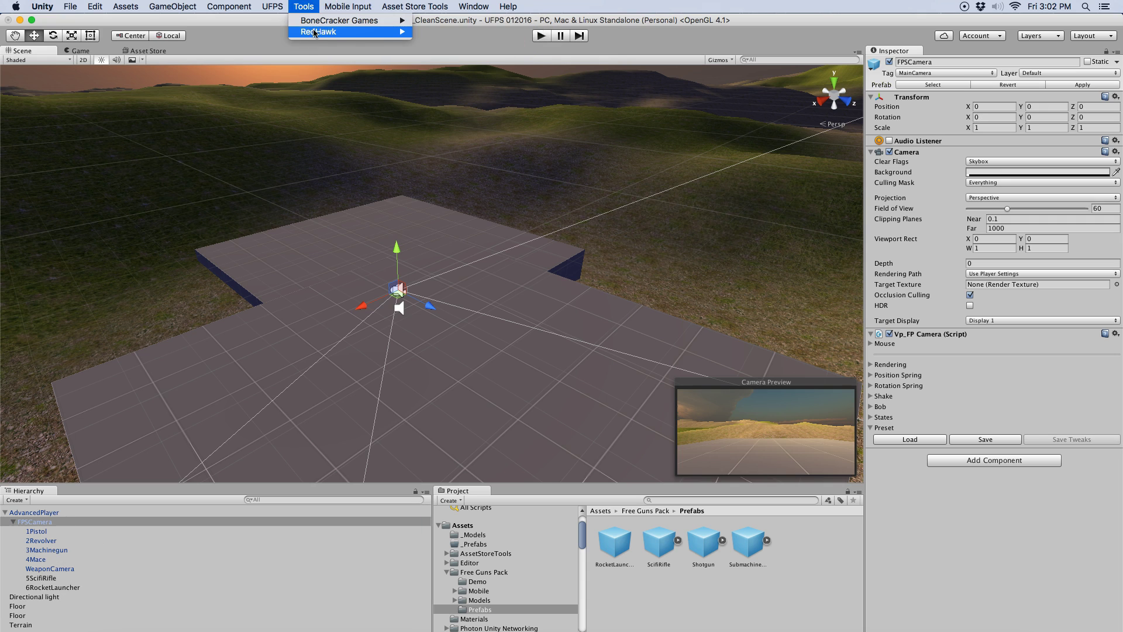
mouse_move(314, 33)
click(455, 32)
drag(151, 22, 413, 99)
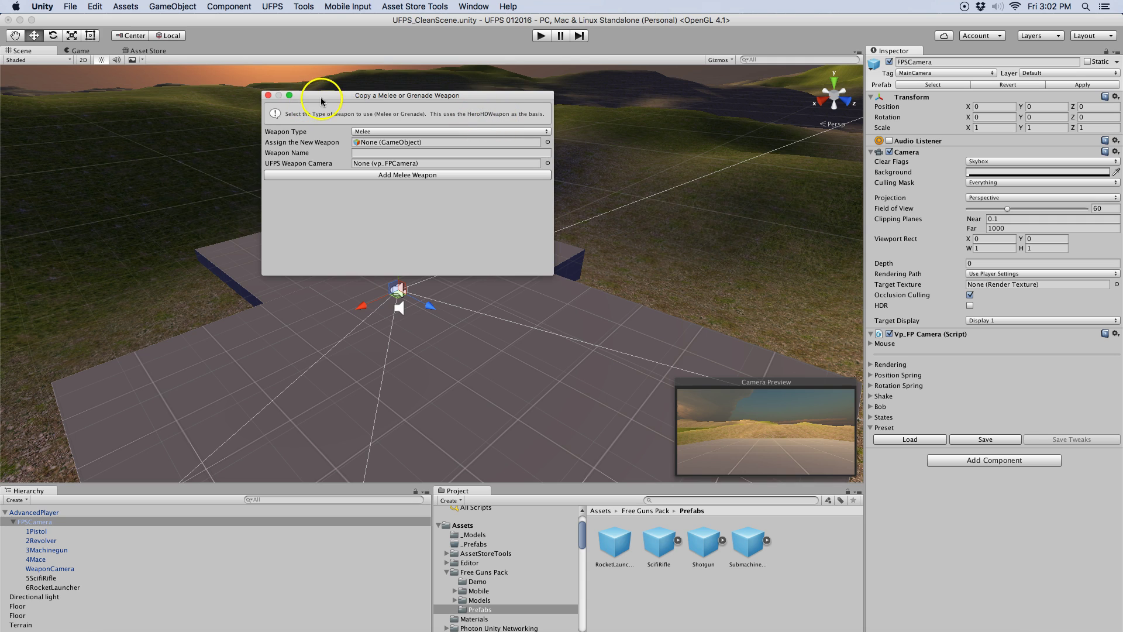
click(268, 96)
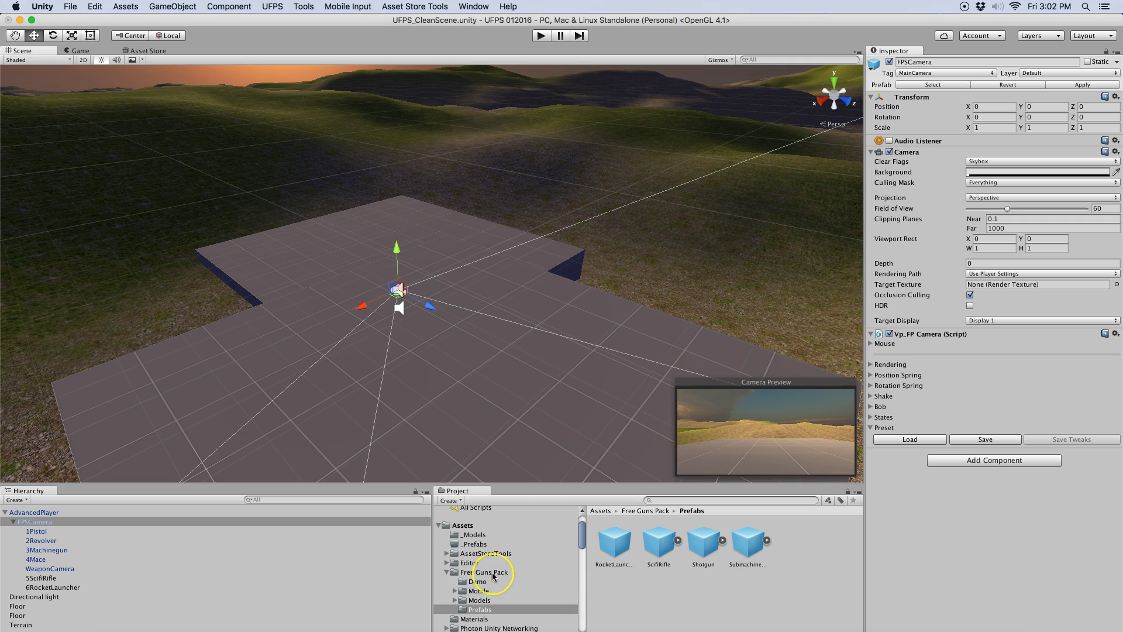
Open the RedHawk Example folder and select its ReadMe about the Legacy Rig import setting.
scroll(493, 576, down, 5)
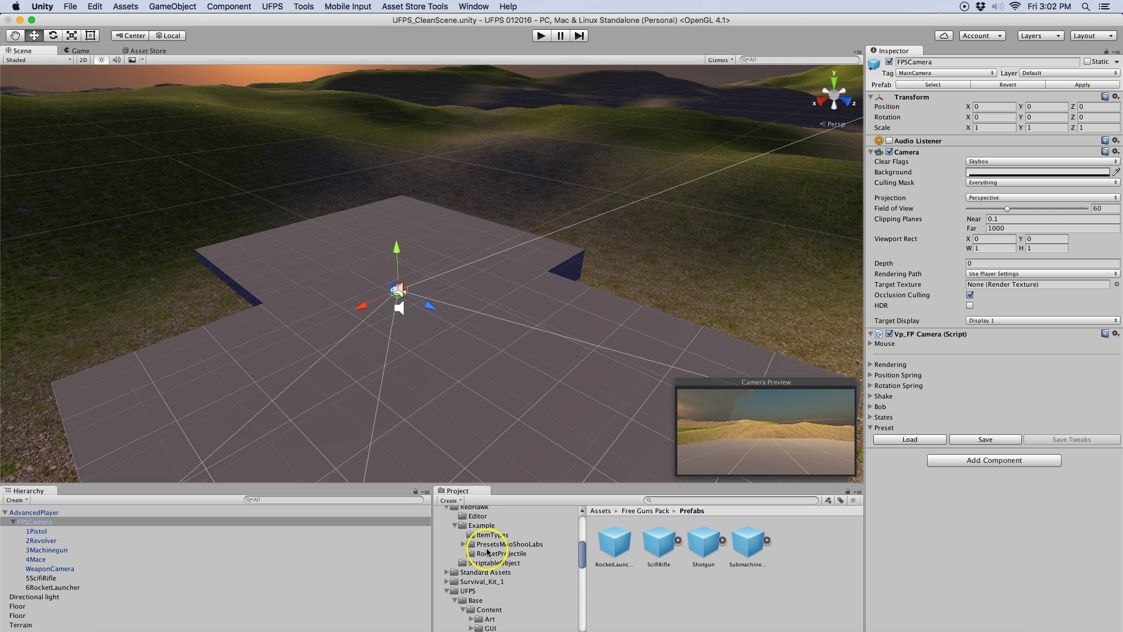
click(481, 525)
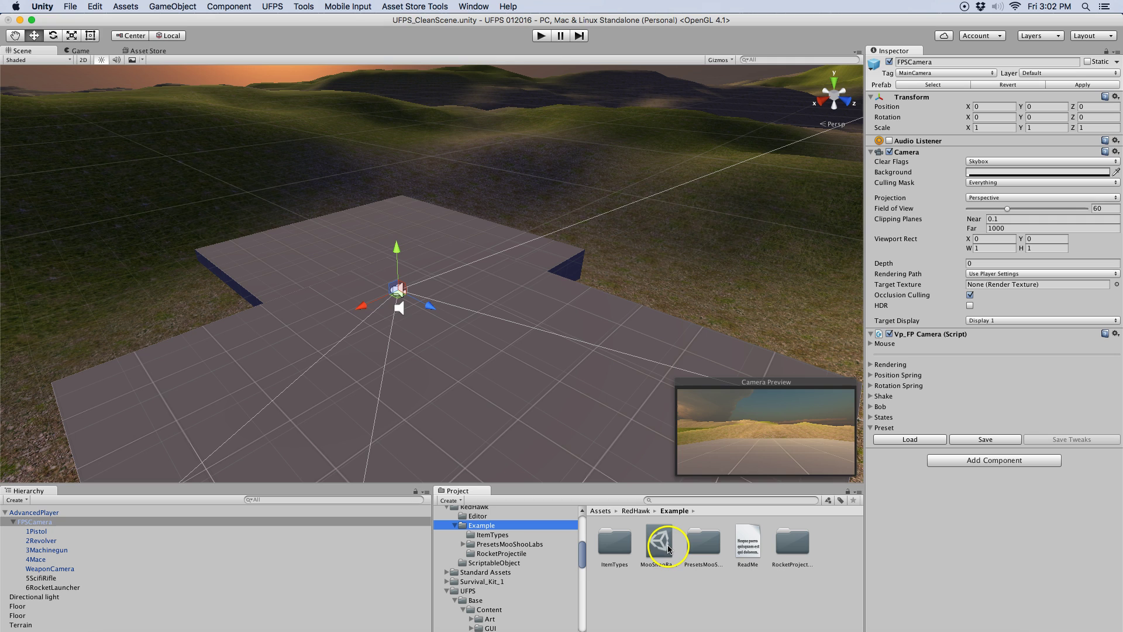
click(745, 552)
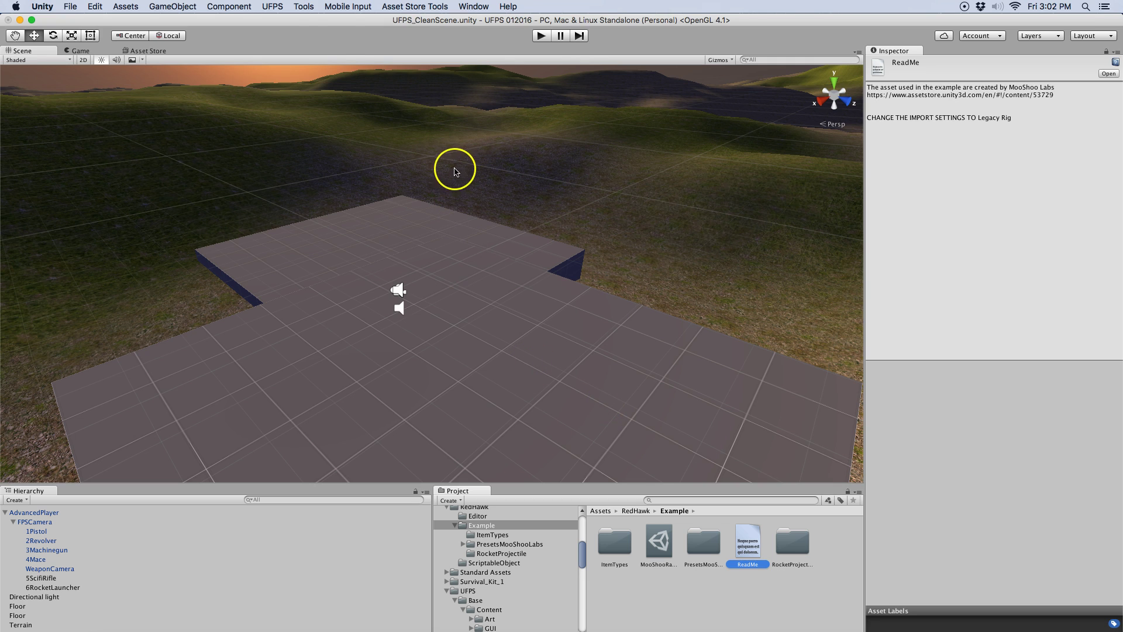
click(304, 9)
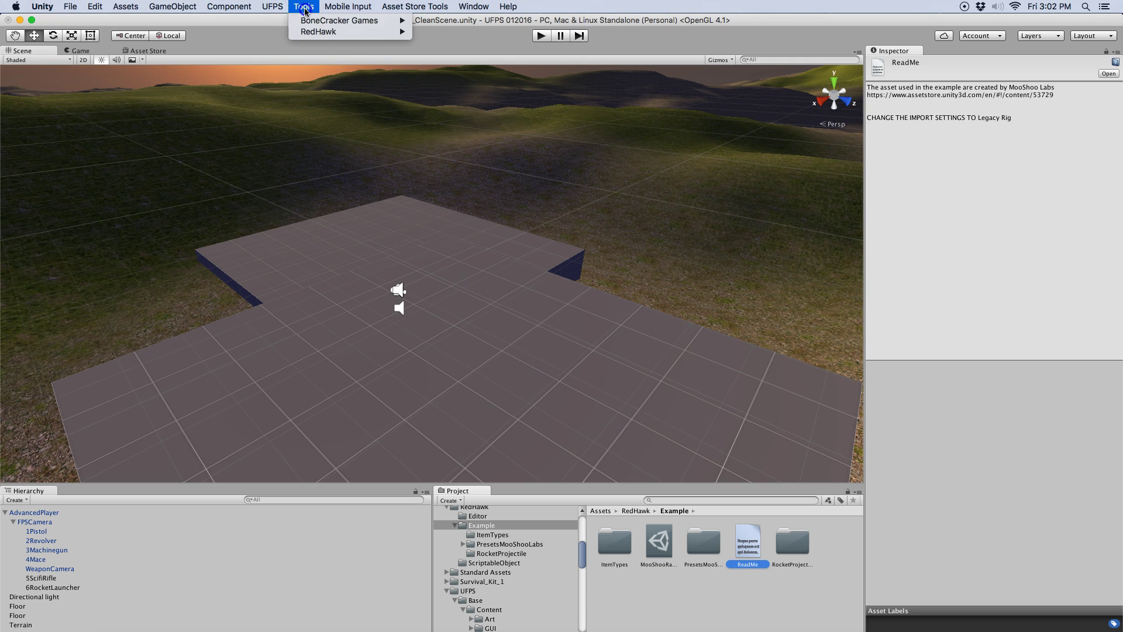
mouse_move(321, 33)
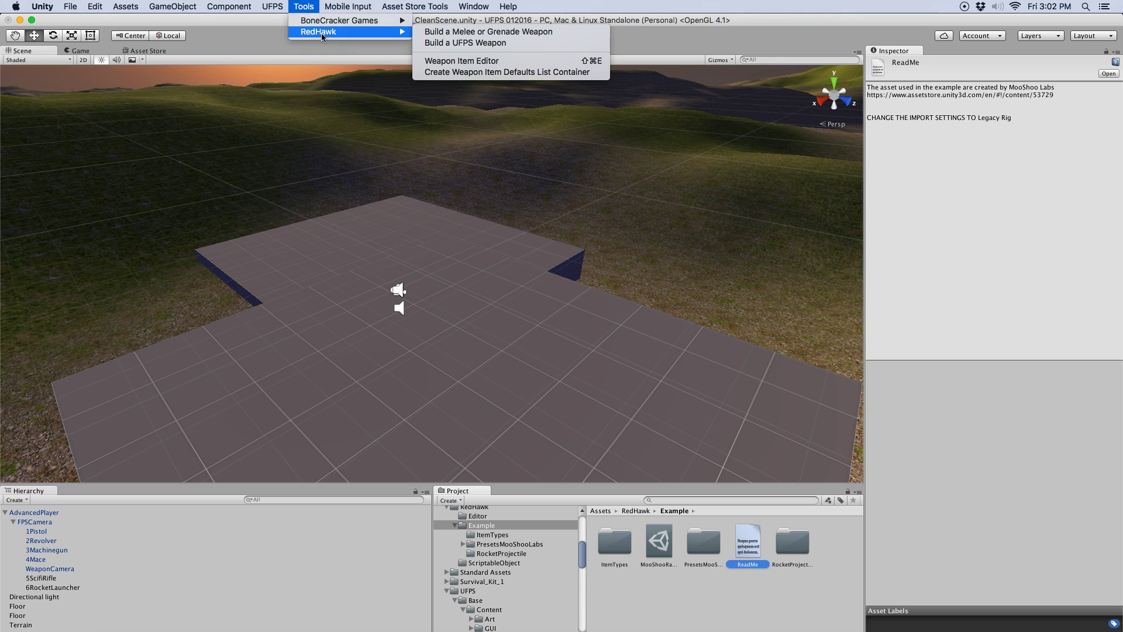
key(Escape)
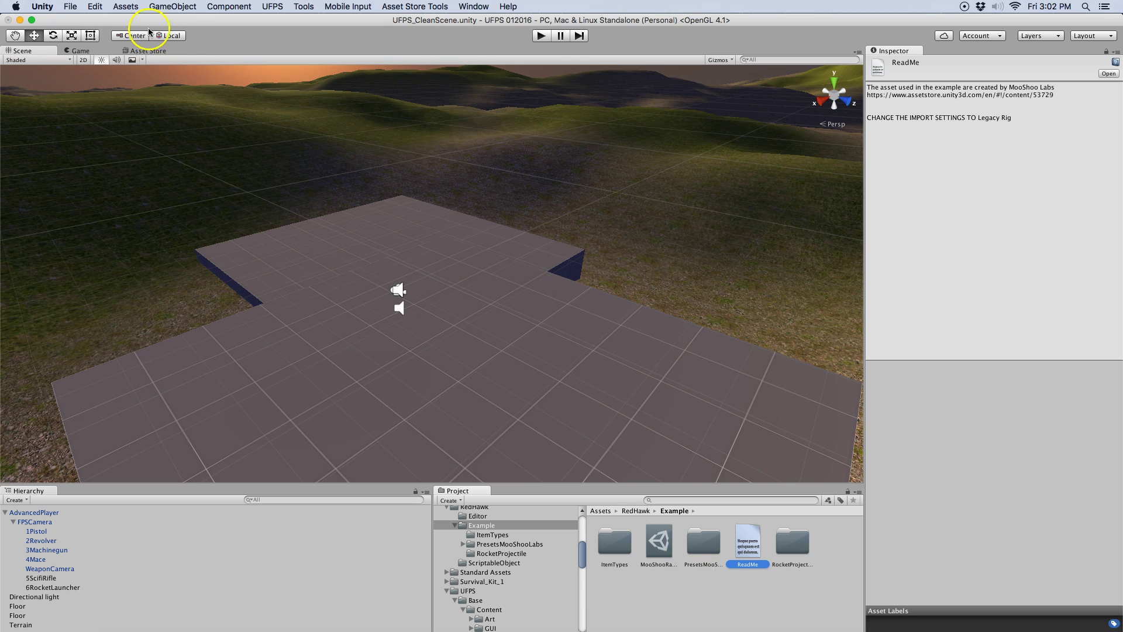
click(150, 51)
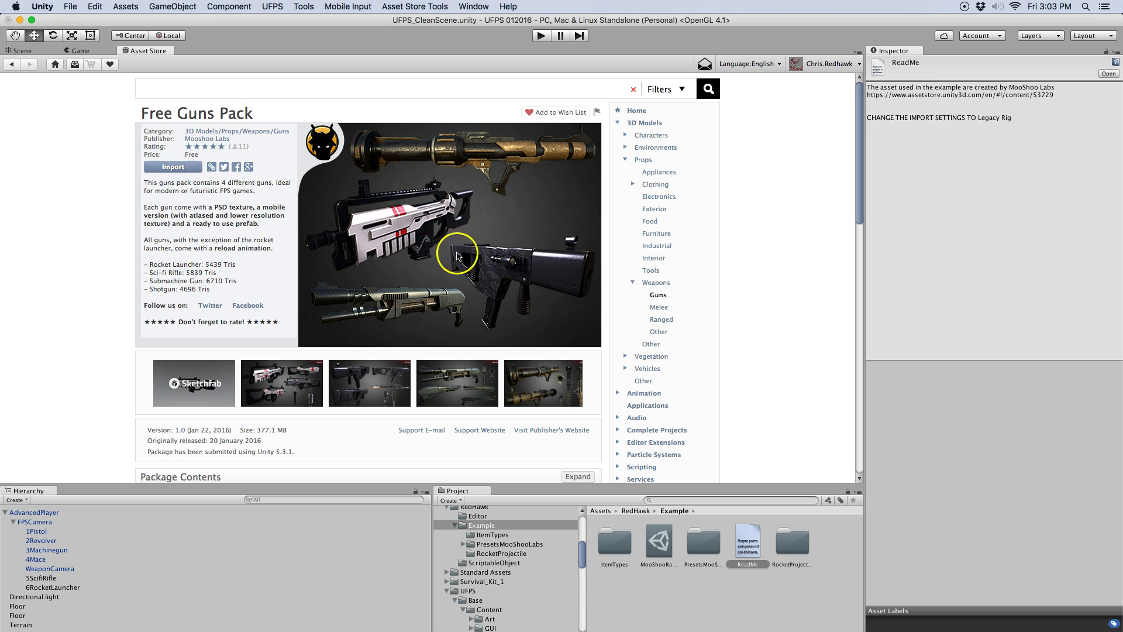
click(16, 53)
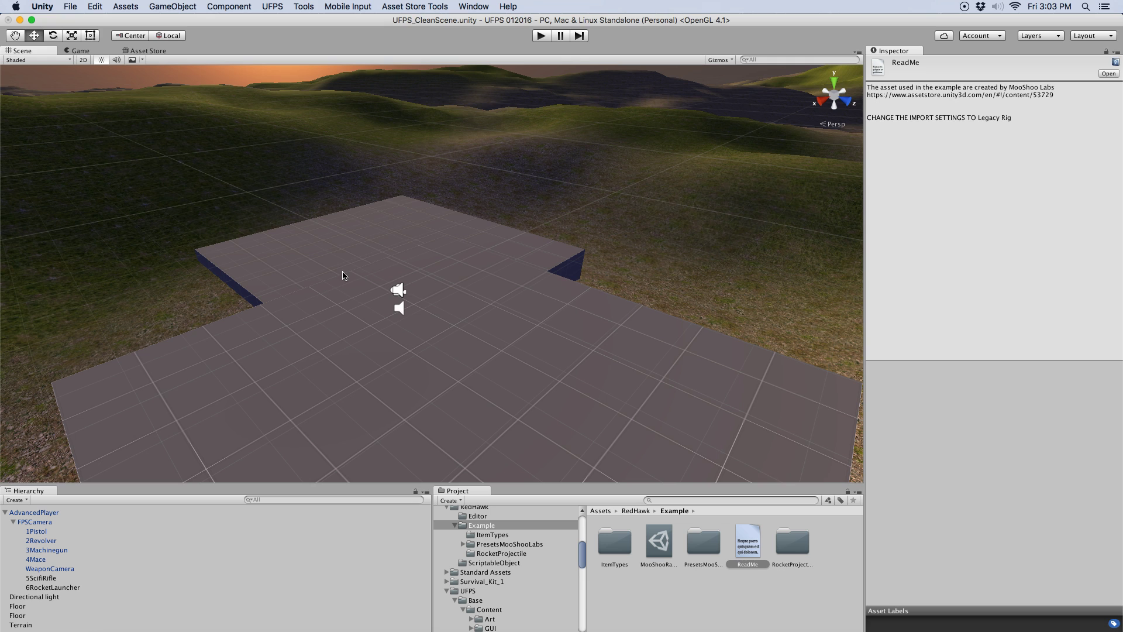
click(305, 6)
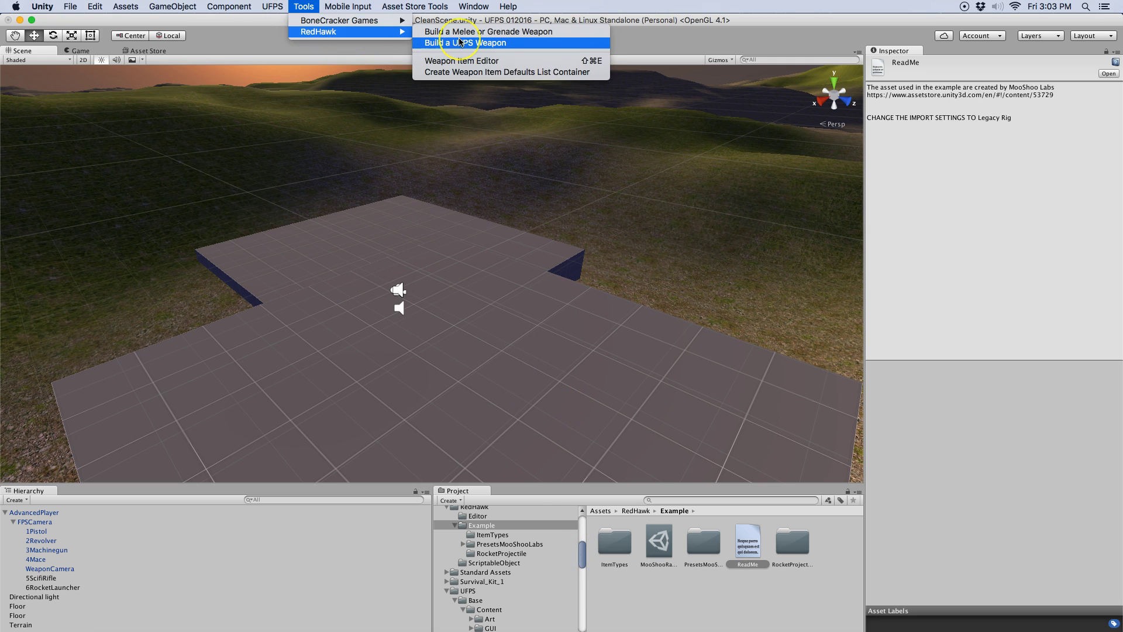
click(462, 43)
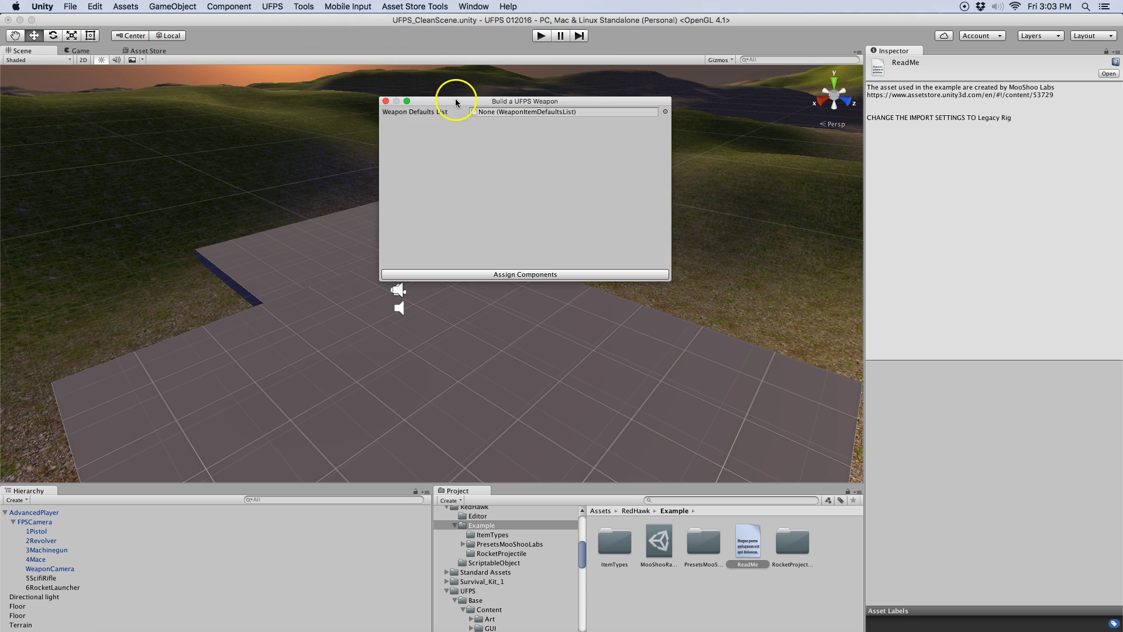
click(385, 102)
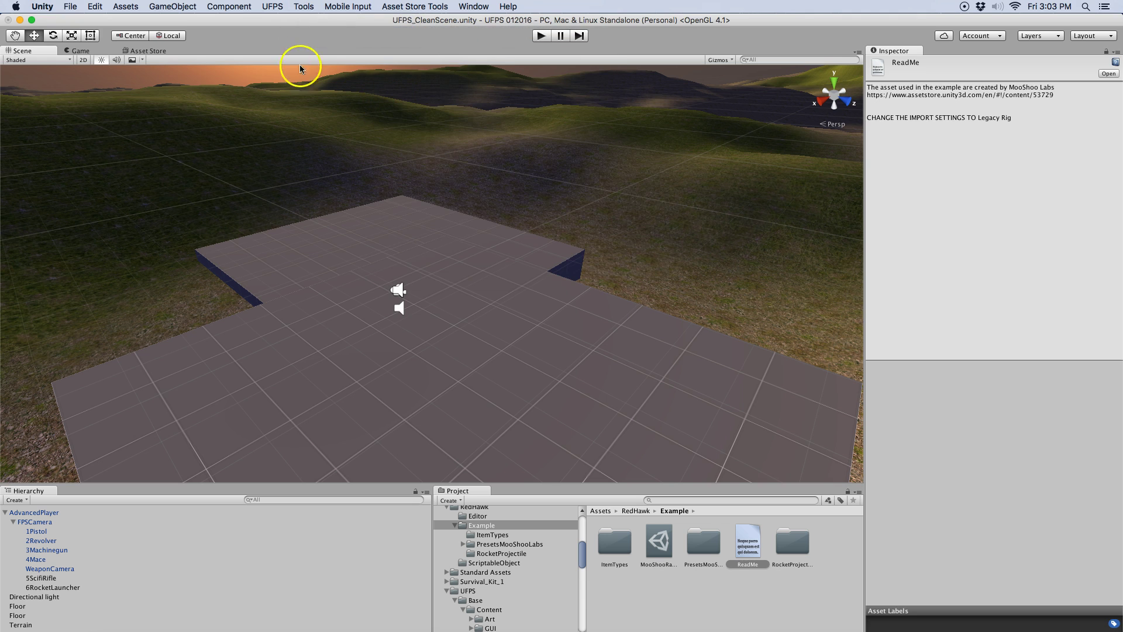
click(304, 7)
mouse_move(305, 31)
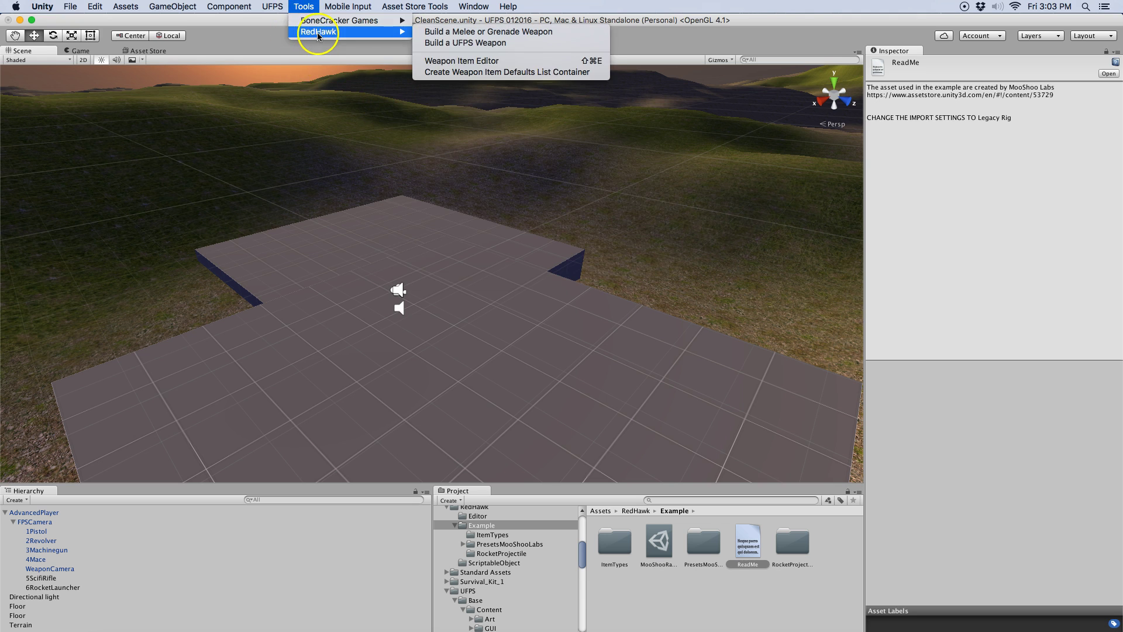
click(483, 64)
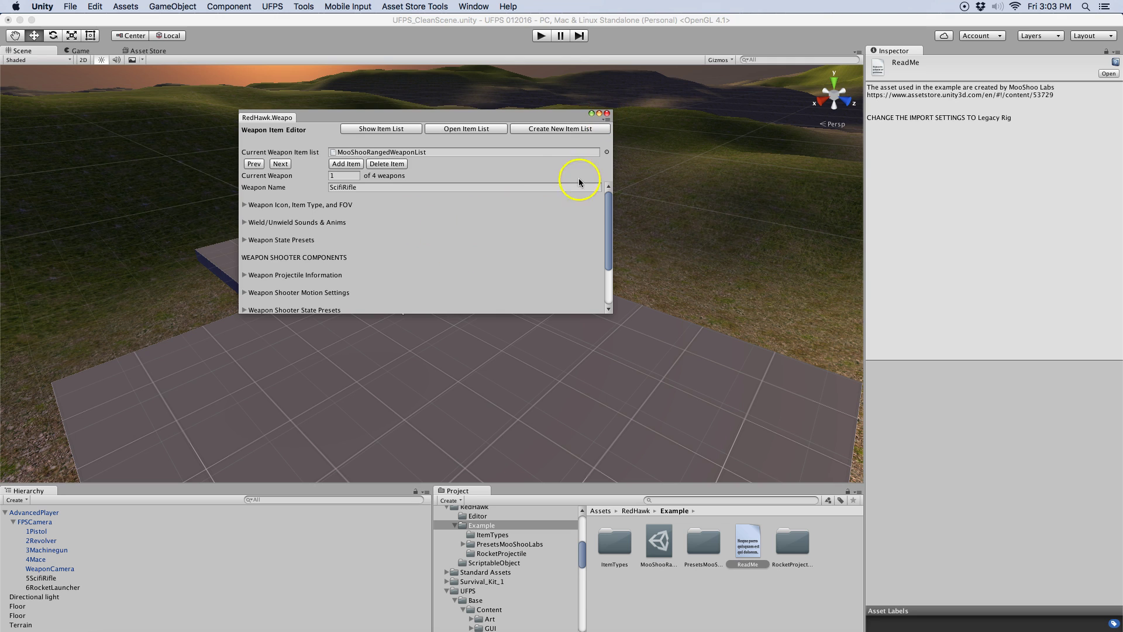
click(606, 113)
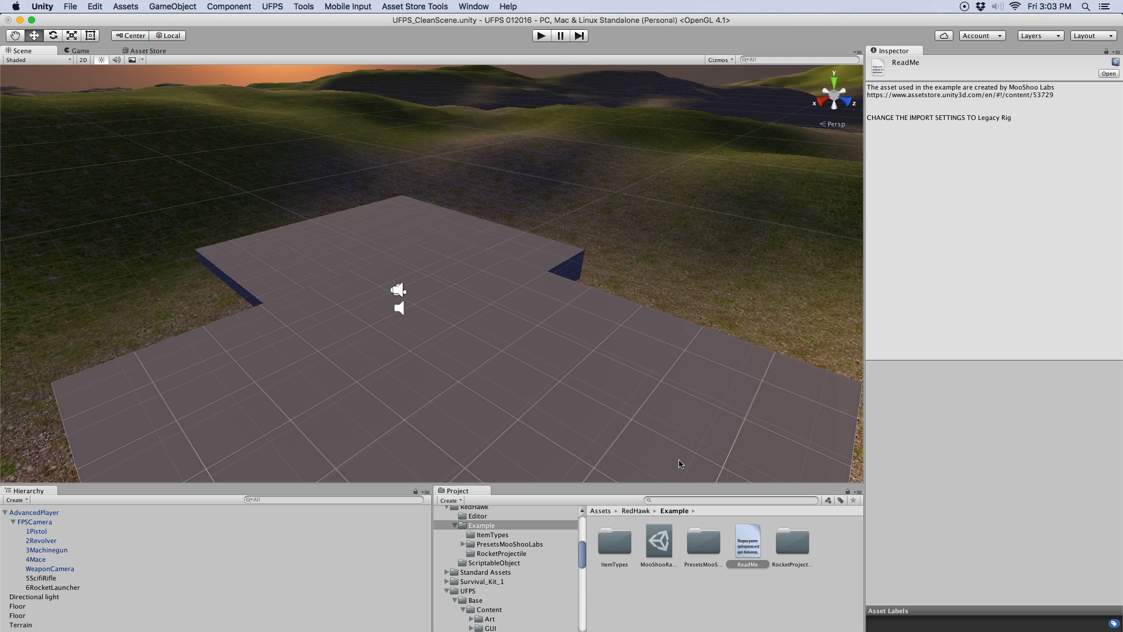
click(376, 609)
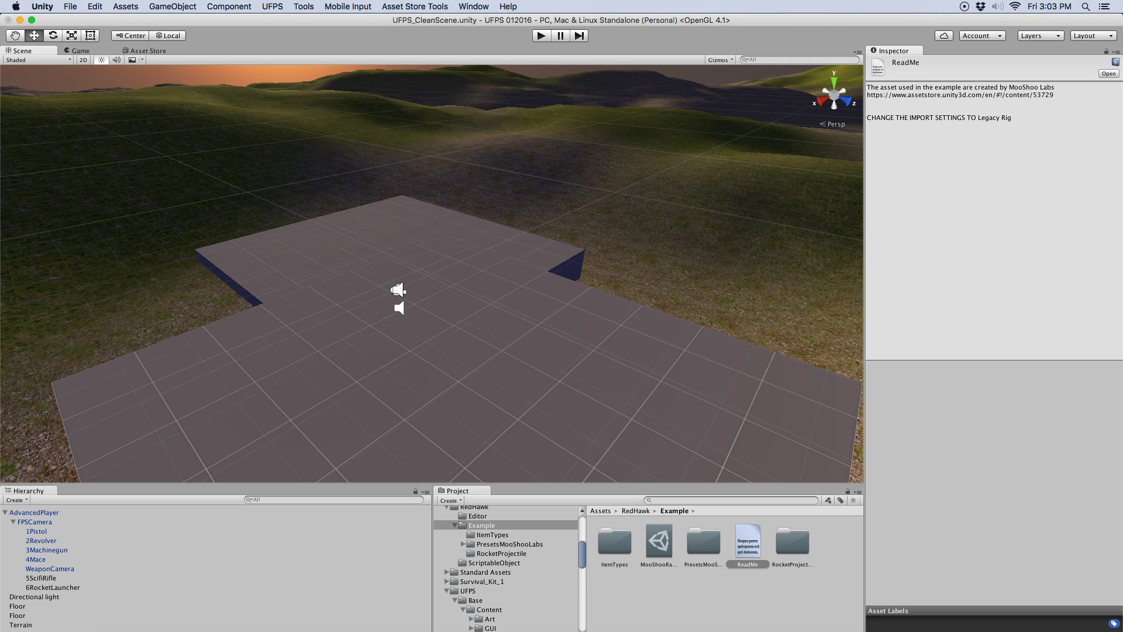